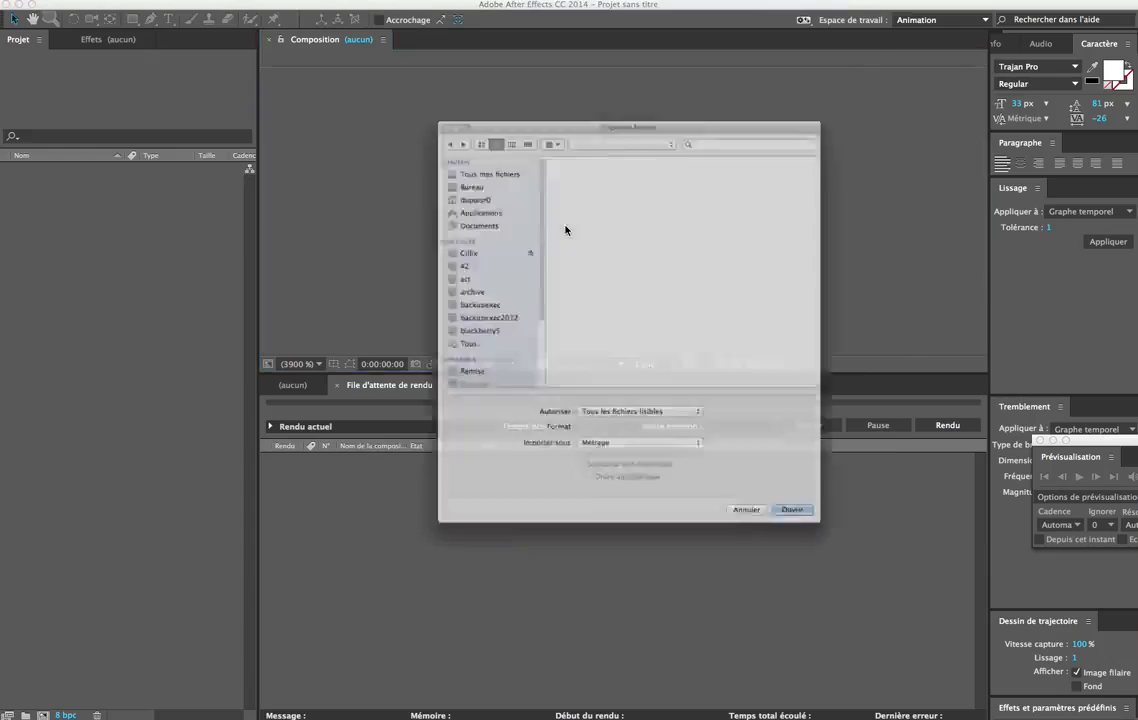
Step: Import MVI_0417.MOV as footage from the travail_green folder inside izzy_green_mode on the IZZY drive
{"action": "scroll", "coordinate": [462, 280], "scroll_direction": "down", "scroll_amount": 3}
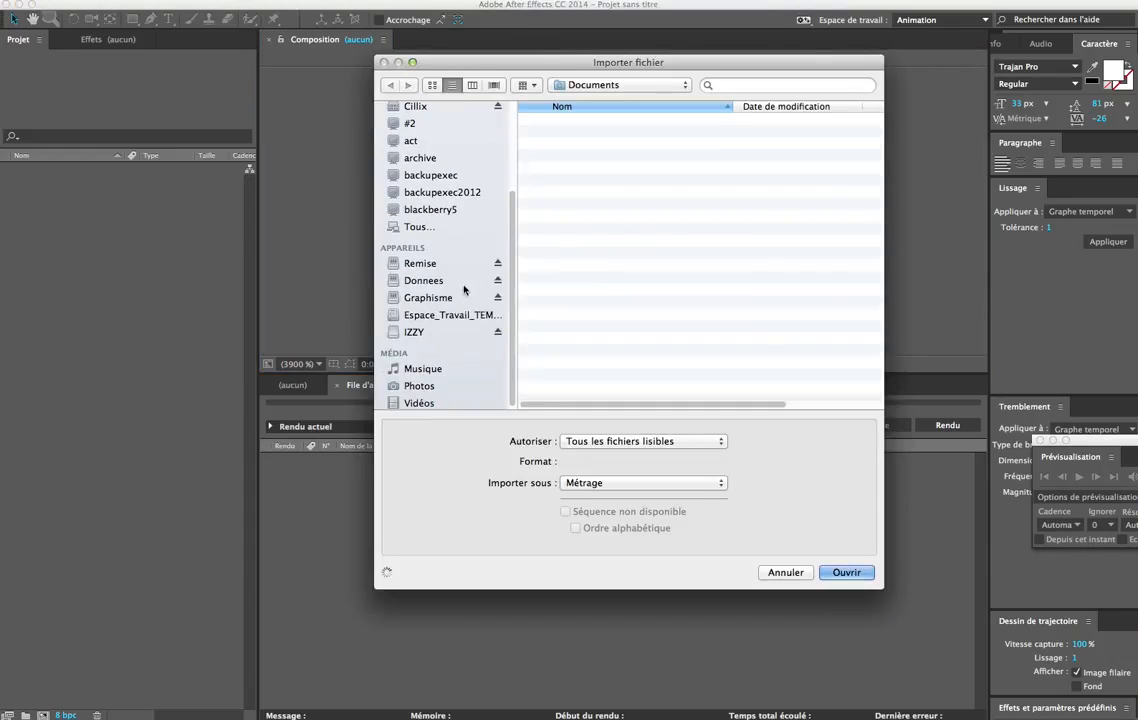
{"action": "left_click", "coordinate": [430, 331]}
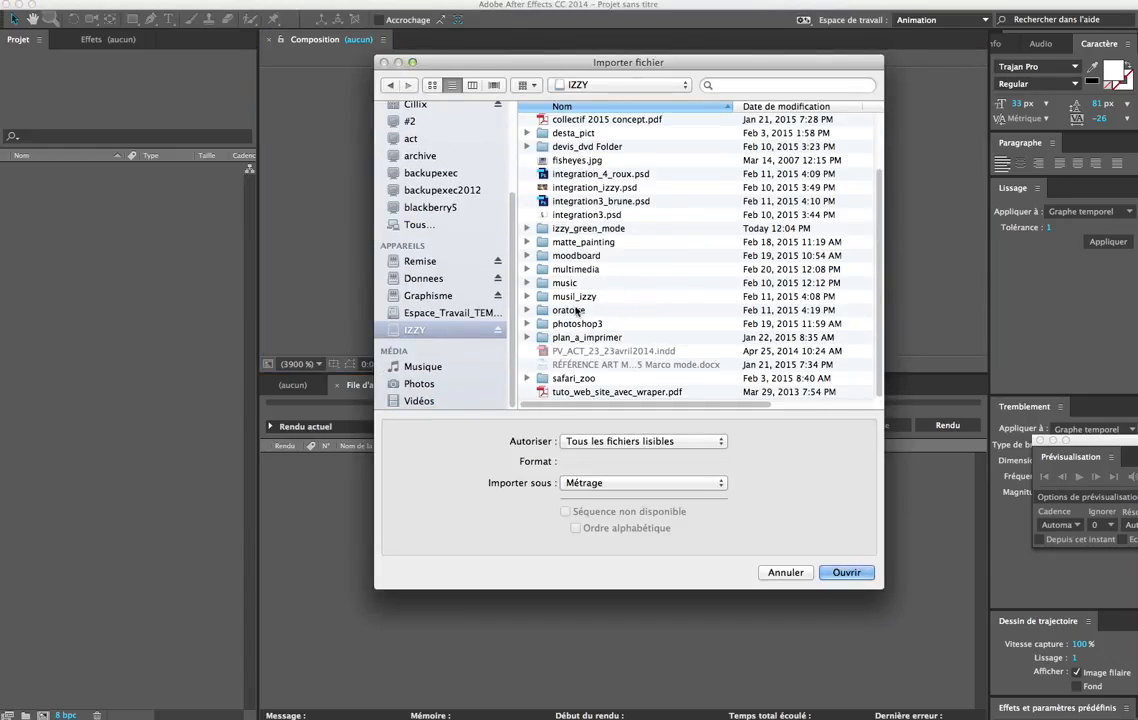
{"action": "double_click", "coordinate": [588, 228]}
{"action": "scroll", "coordinate": [595, 340], "scroll_direction": "down", "scroll_amount": 10}
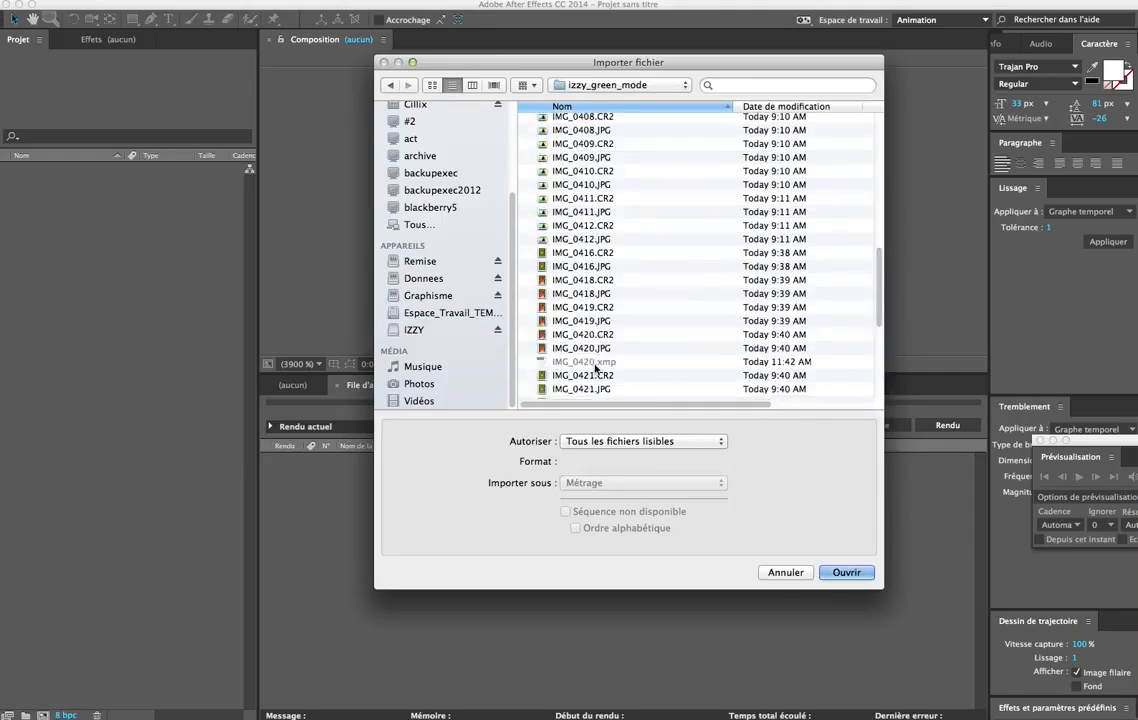
{"action": "double_click", "coordinate": [556, 391]}
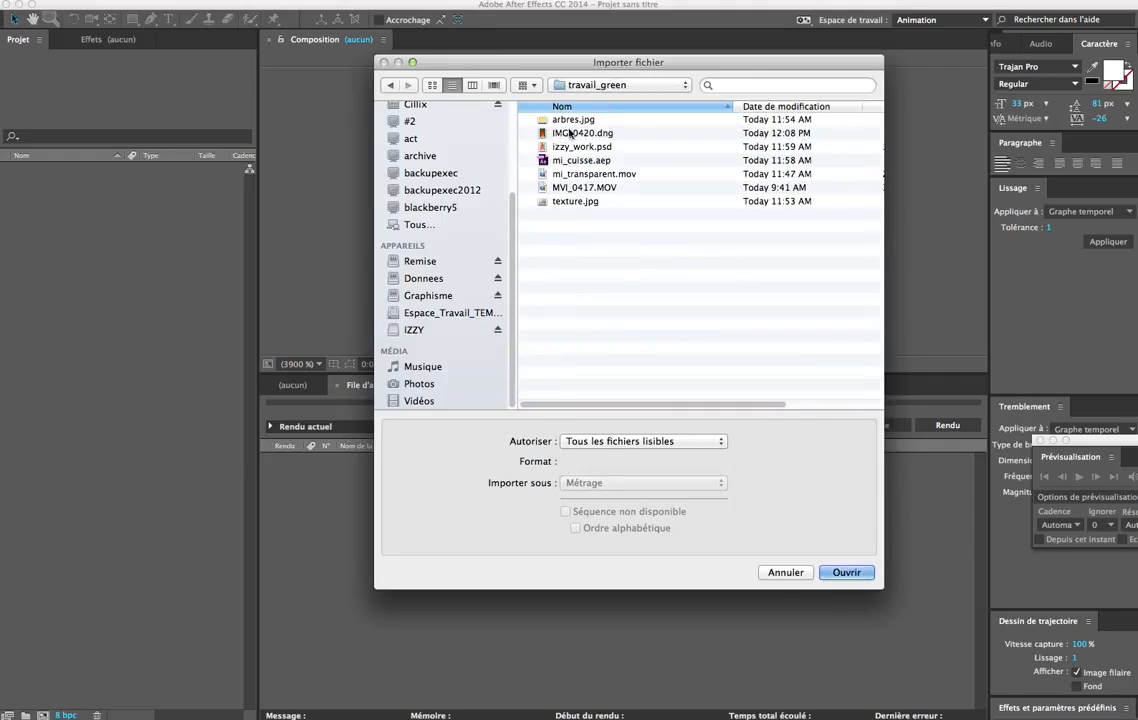
{"action": "left_click", "coordinate": [584, 188]}
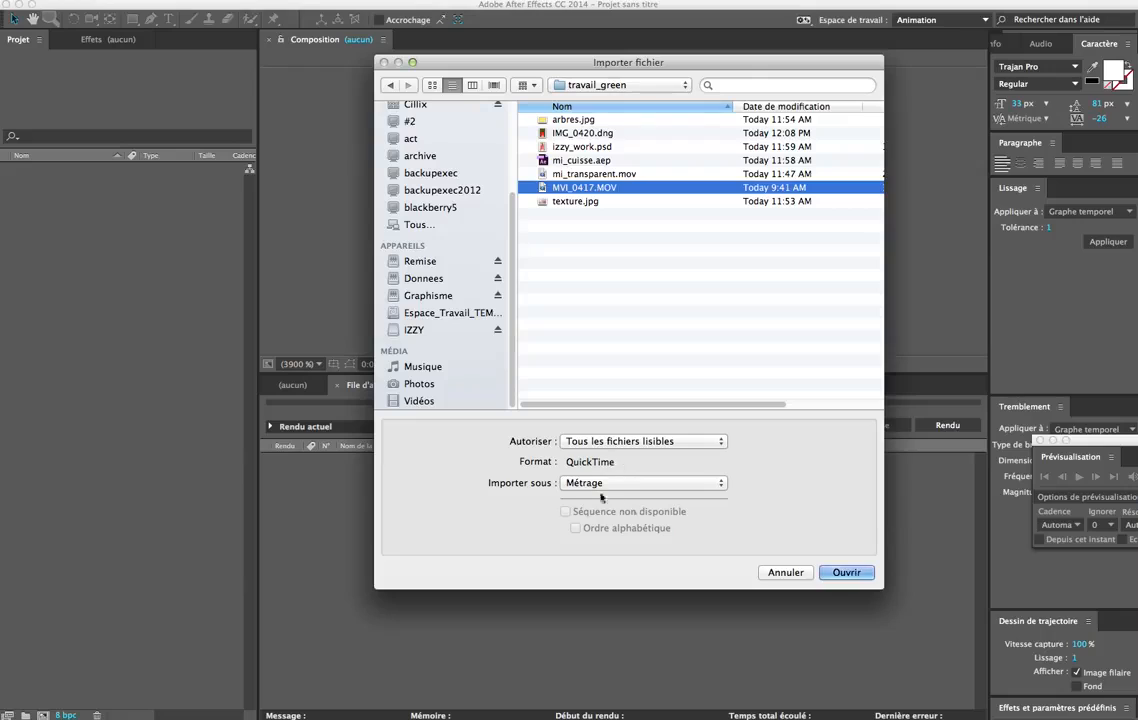
{"action": "left_click", "coordinate": [845, 573]}
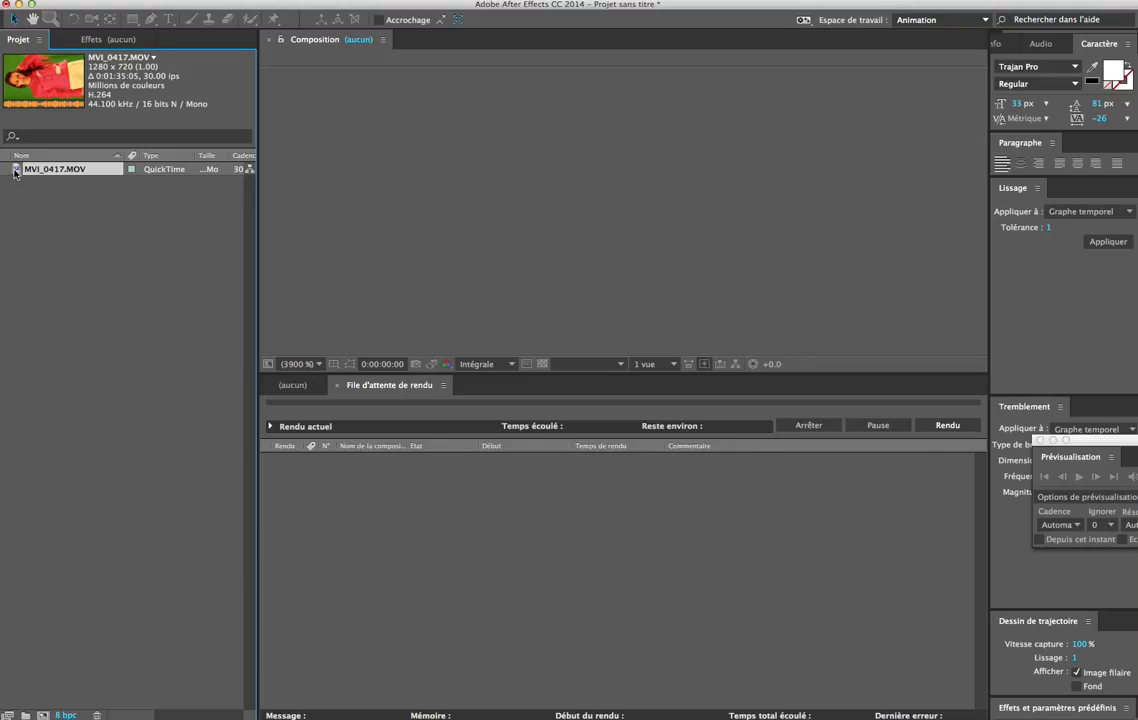
Step: Choose the Animation workspace
{"action": "left_click", "coordinate": [422, 0]}
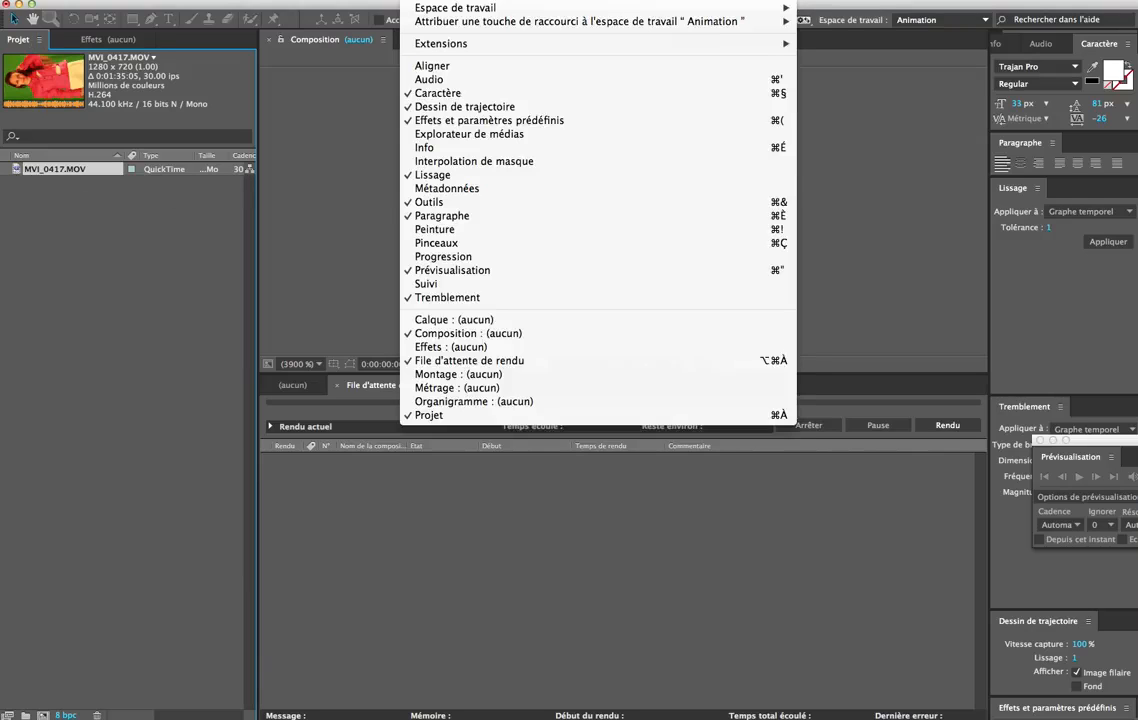
{"action": "mouse_move", "coordinate": [412, 8]}
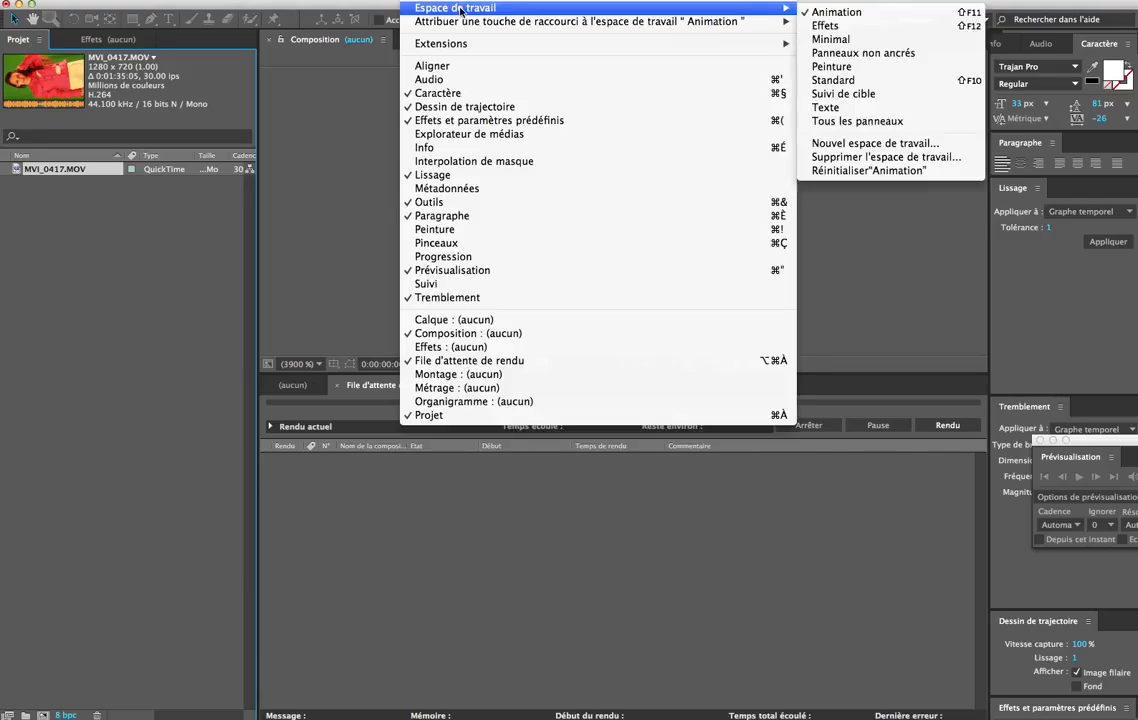
{"action": "left_click", "coordinate": [836, 12]}
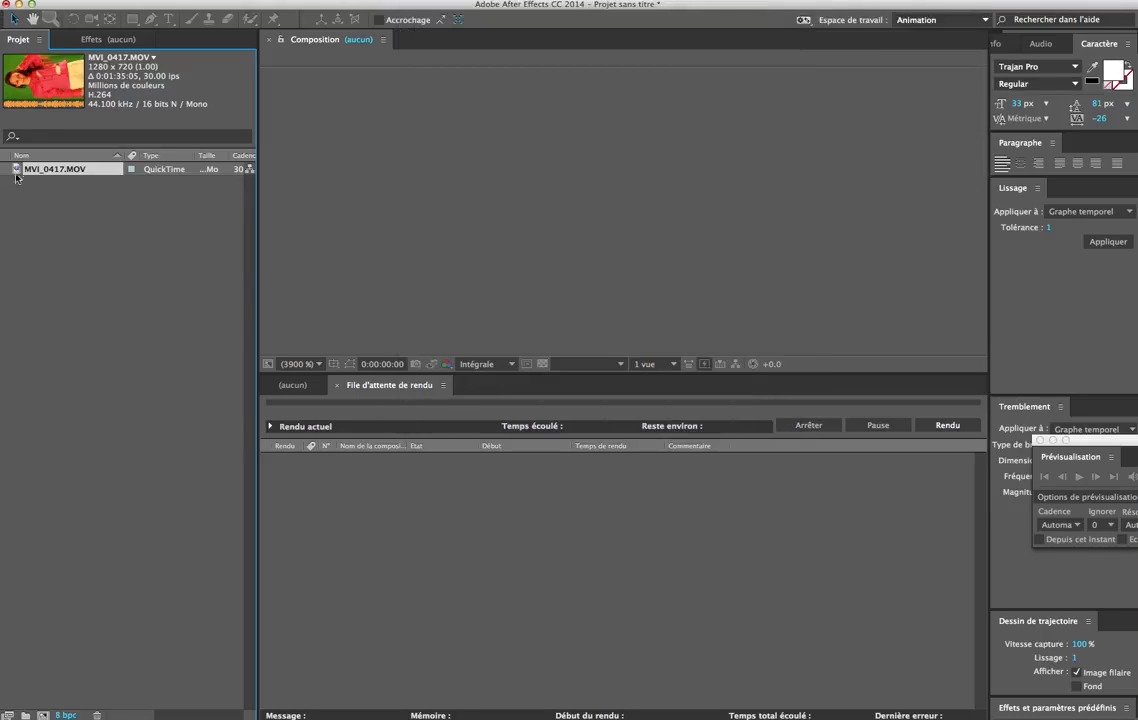
Step: Create a composition from the MVI_0417.MOV footage and rotate its layer 90° so the woman stands upright
{"action": "left_click_drag", "start_coordinate": [18, 172], "coordinate": [523, 193]}
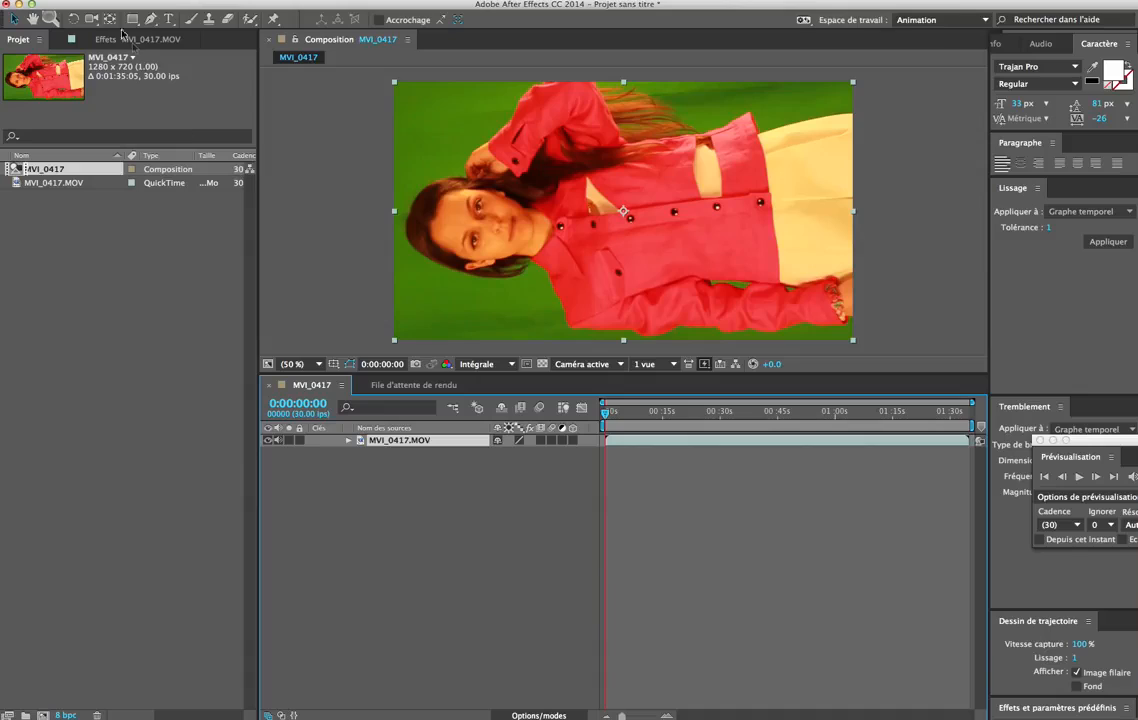
{"action": "left_click", "coordinate": [72, 19]}
{"action": "left_click_drag", "start_coordinate": [764, 82], "coordinate": [652, 343]}
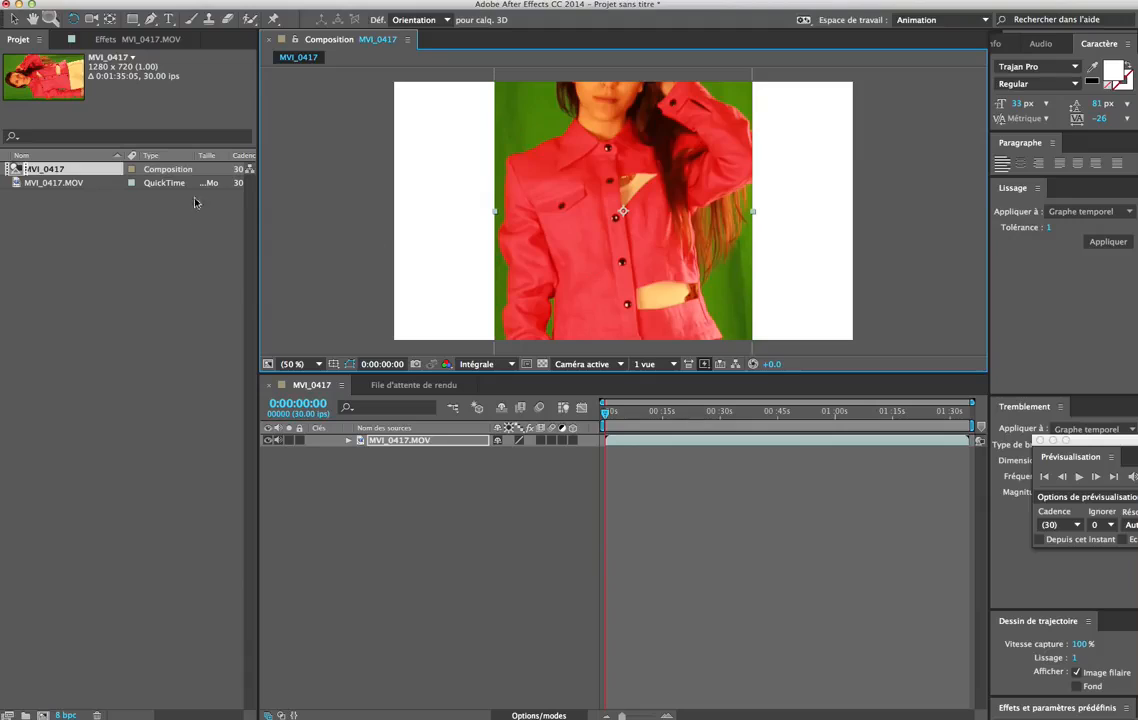
Step: Set the MVI_0417 composition to 720 px wide and 1080 px high in its composition settings
{"action": "left_click", "coordinate": [27, 175]}
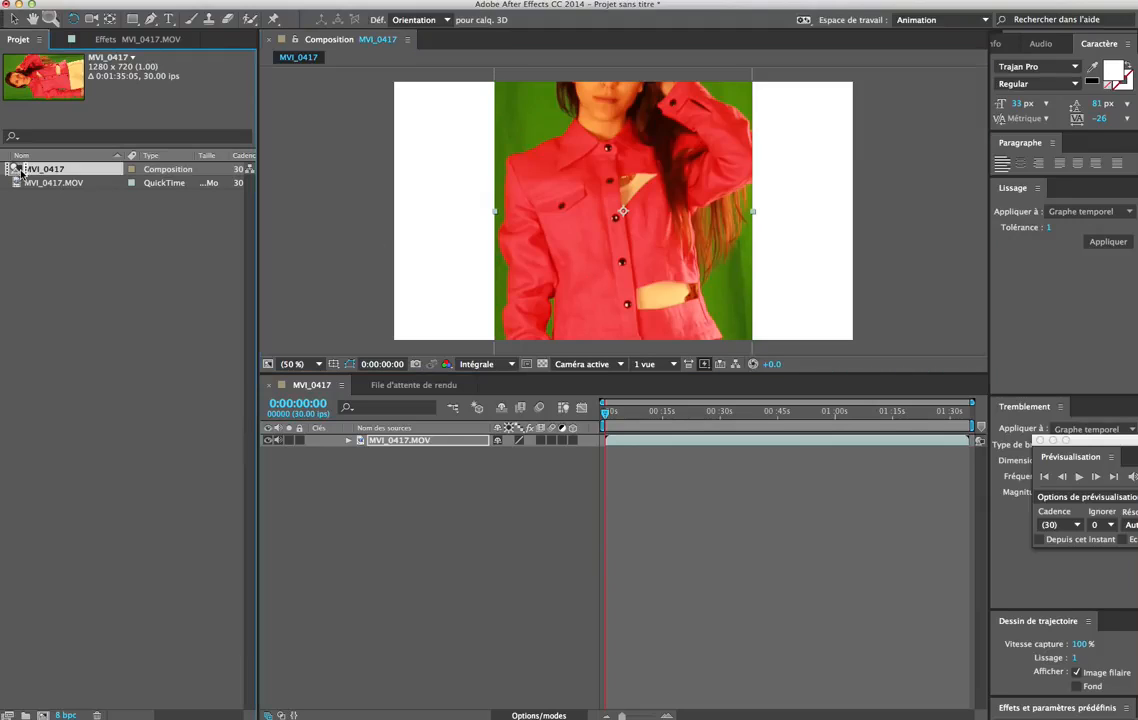
{"action": "right_click", "coordinate": [16, 172]}
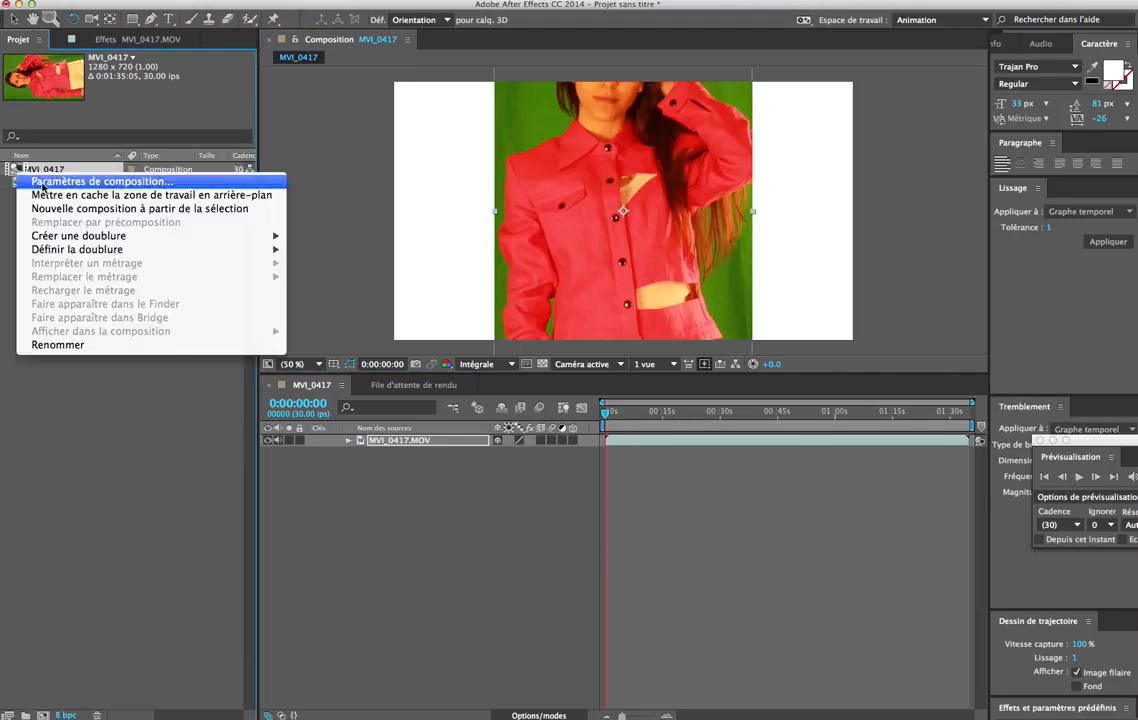
{"action": "left_click", "coordinate": [60, 179]}
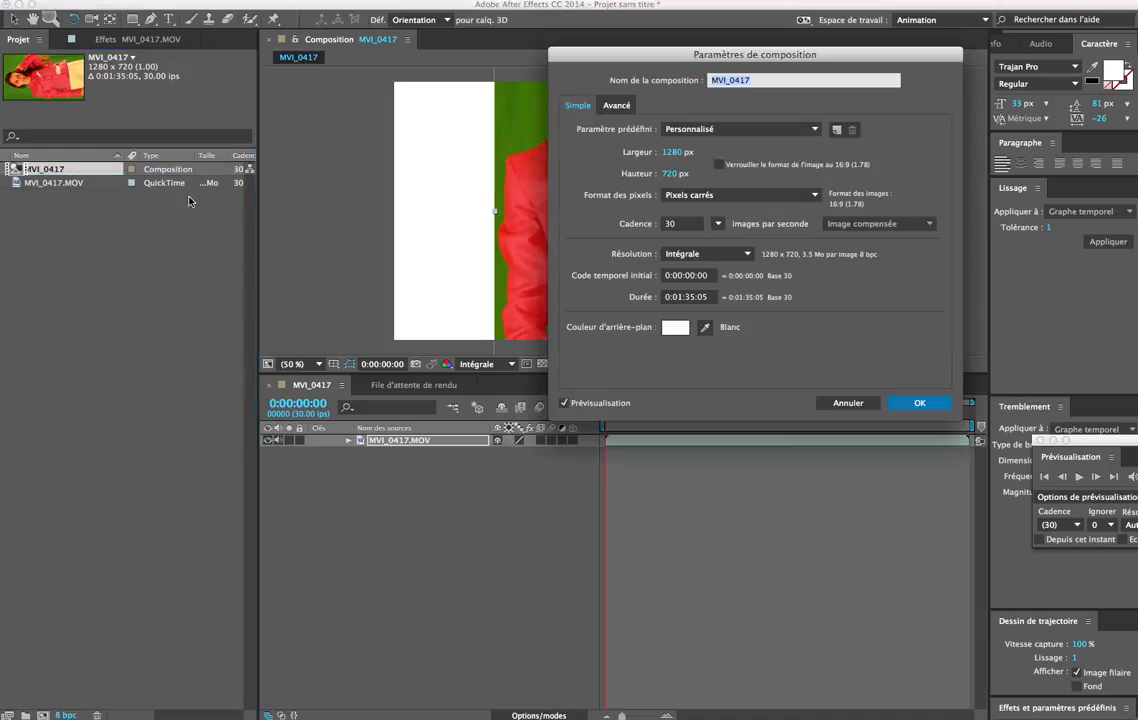
{"action": "left_click", "coordinate": [673, 152]}
{"action": "type", "text": "720"}
{"action": "left_click", "coordinate": [671, 175]}
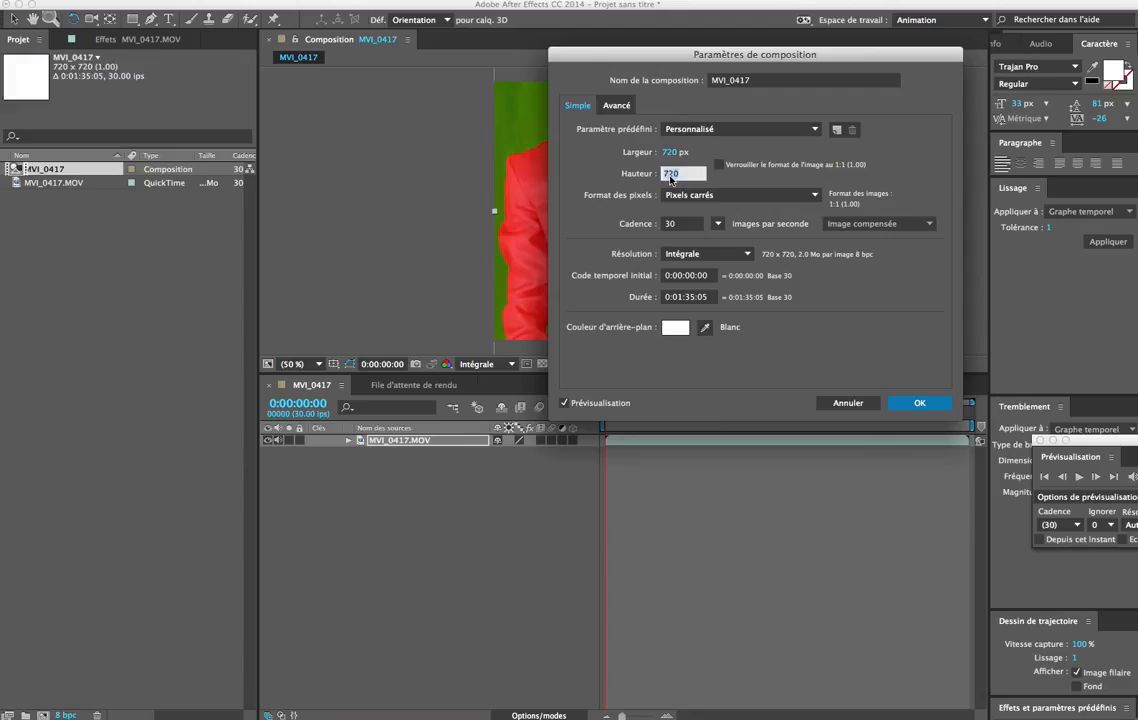
{"action": "type", "text": "1080"}
{"action": "left_click", "coordinate": [925, 402]}
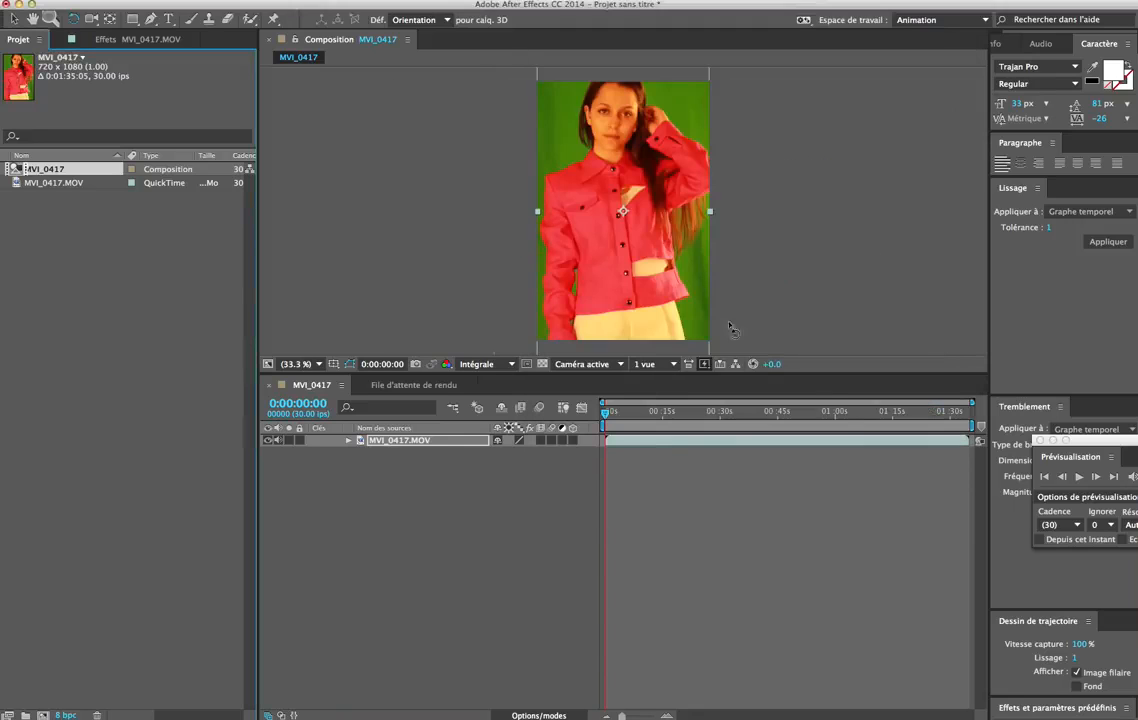
Step: Check the source clip's dimensions and set the MVI_0417 composition's height to 1280 px
{"action": "scroll", "coordinate": [656, 243], "scroll_direction": "down", "scroll_amount": 5}
{"action": "scroll", "coordinate": [661, 246], "scroll_direction": "up", "scroll_amount": 3}
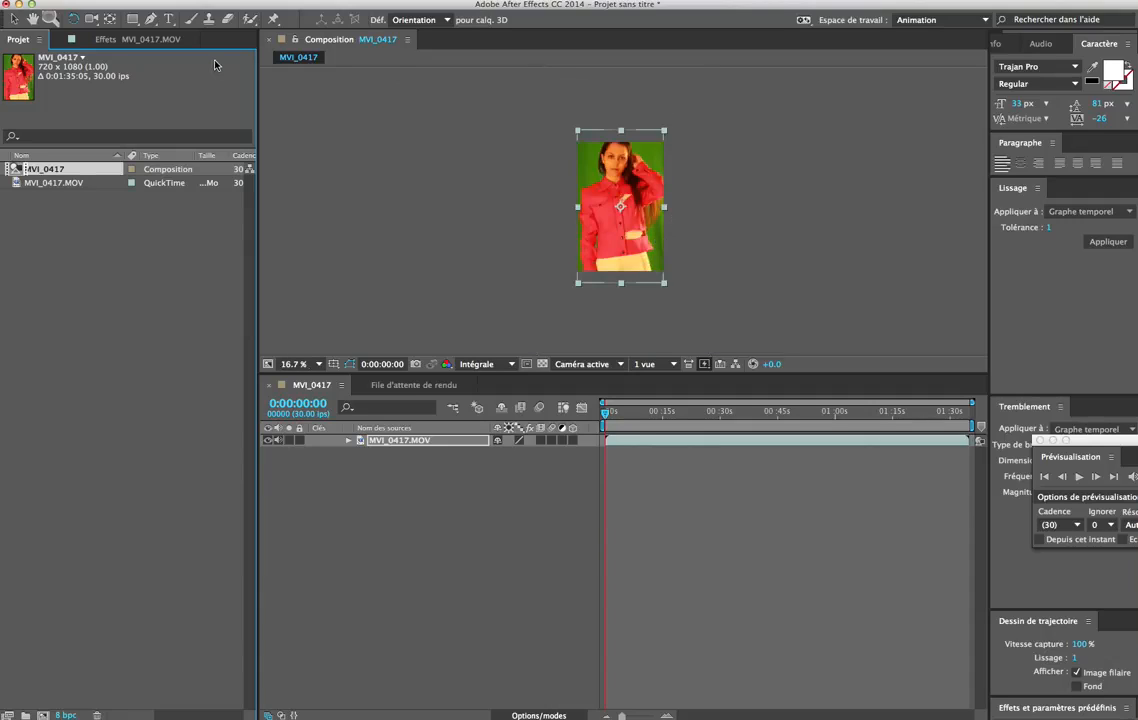
{"action": "left_click", "coordinate": [52, 185]}
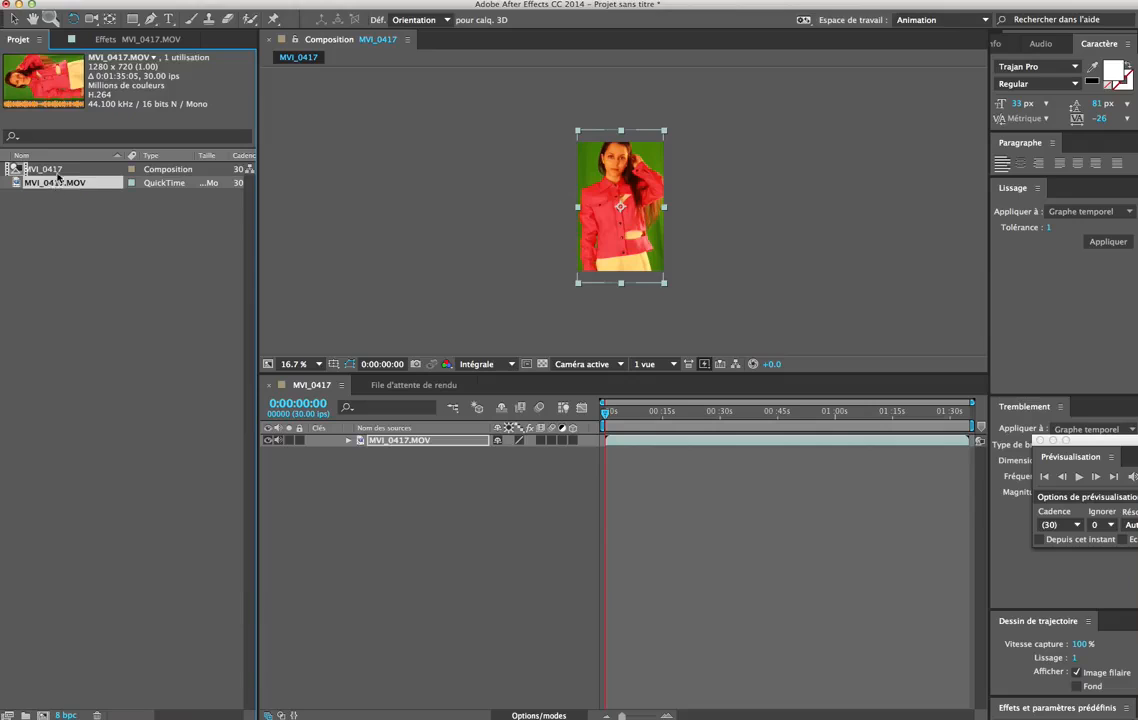
{"action": "left_click", "coordinate": [52, 169]}
{"action": "right_click", "coordinate": [24, 171]}
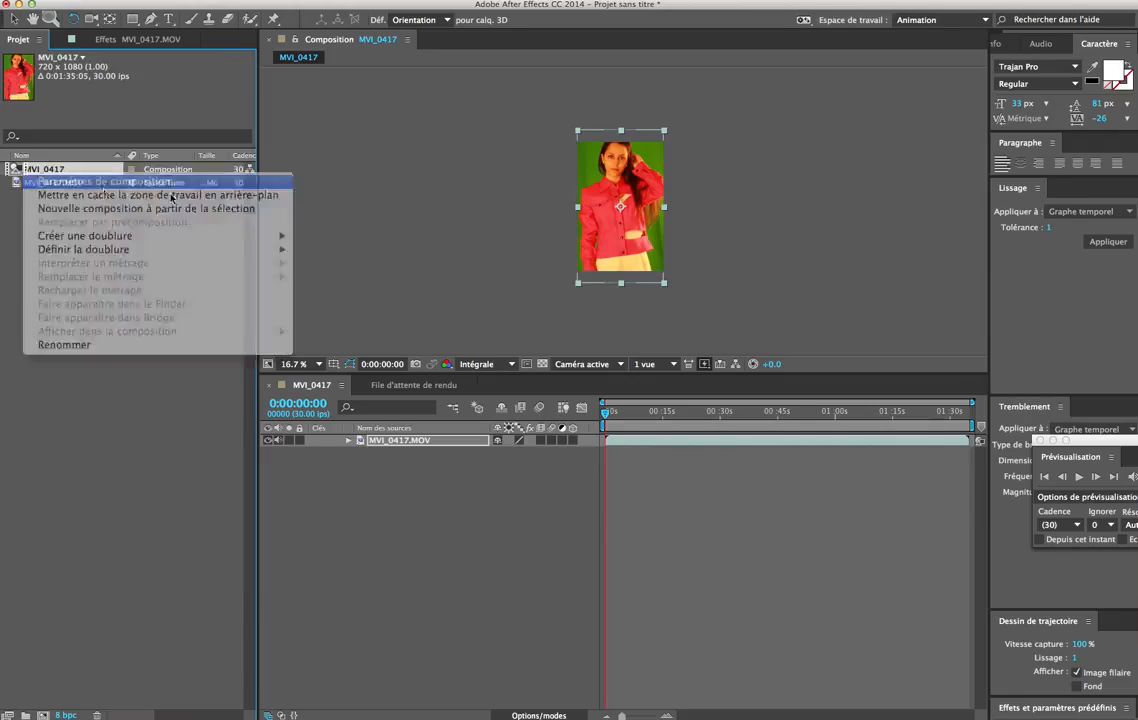
{"action": "left_click", "coordinate": [670, 174]}
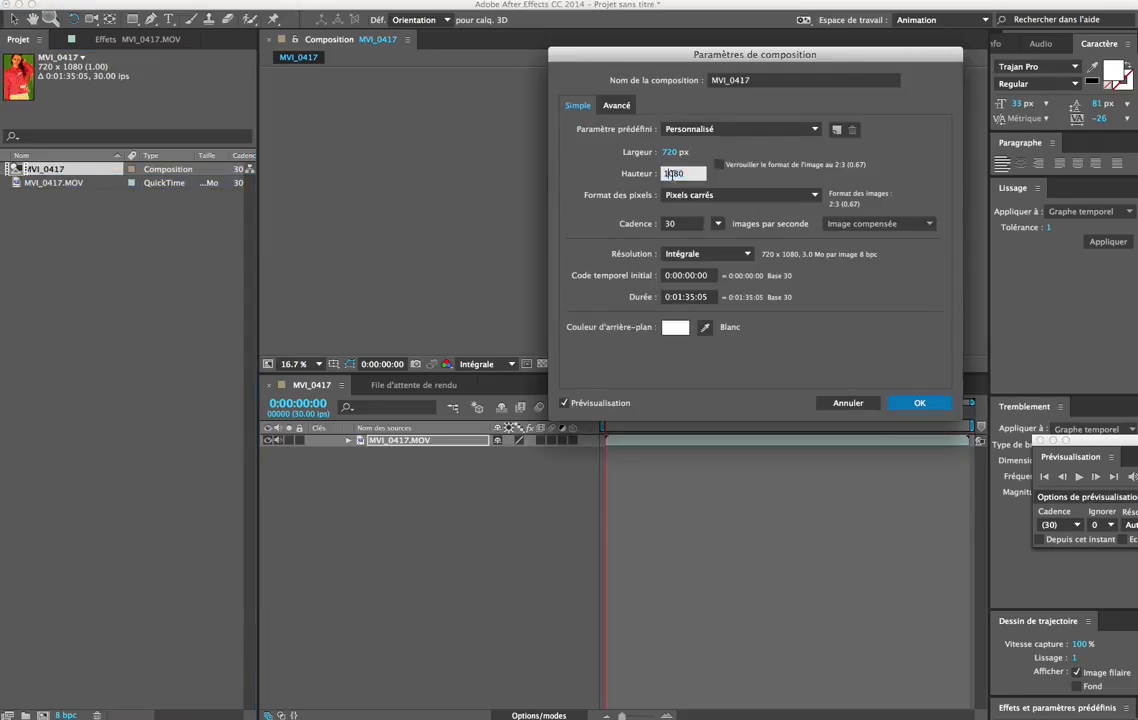
{"action": "key", "text": "BackSpace"}
{"action": "type", "text": "2"}
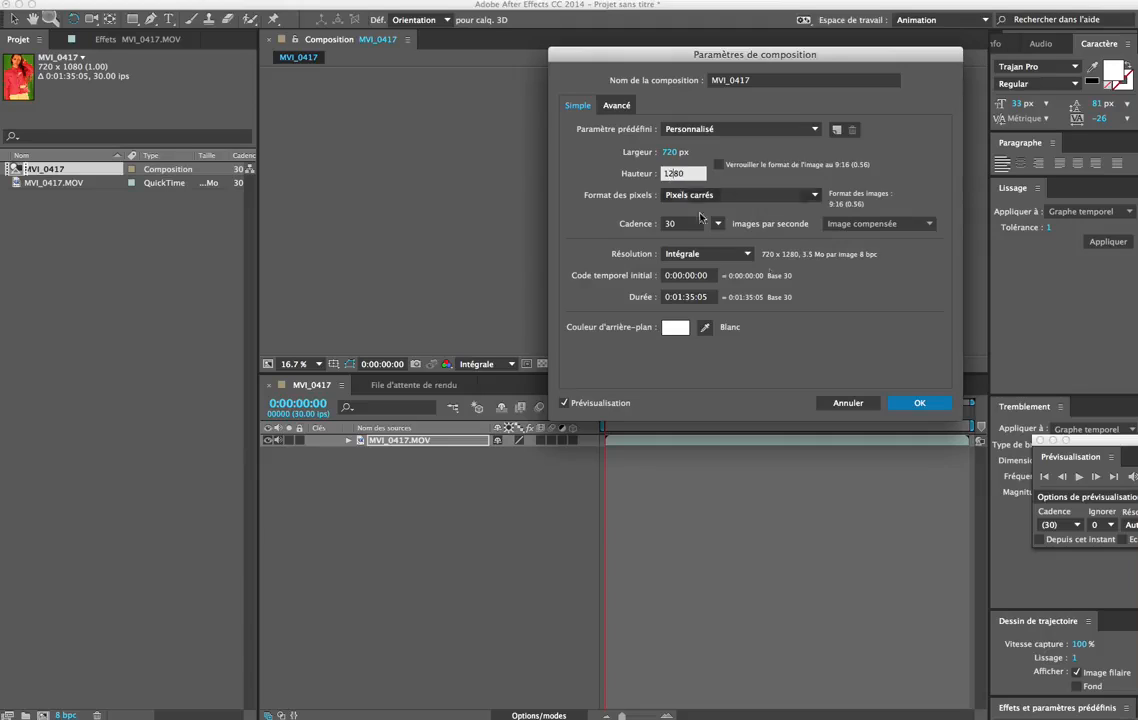
{"action": "left_click", "coordinate": [919, 403]}
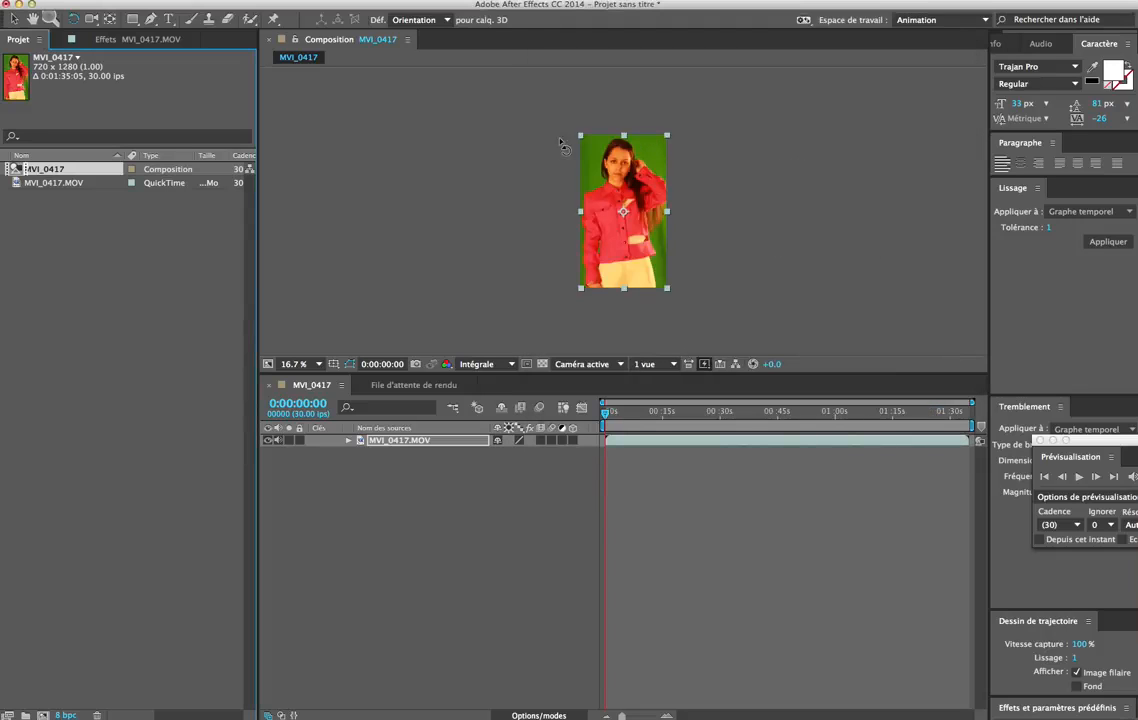
Step: Narrow the work area to about 0:00:02:24 around 0:01:06:00 and trim the composition to the work area
{"action": "left_click_drag", "start_coordinate": [636, 420], "coordinate": [860, 420]}
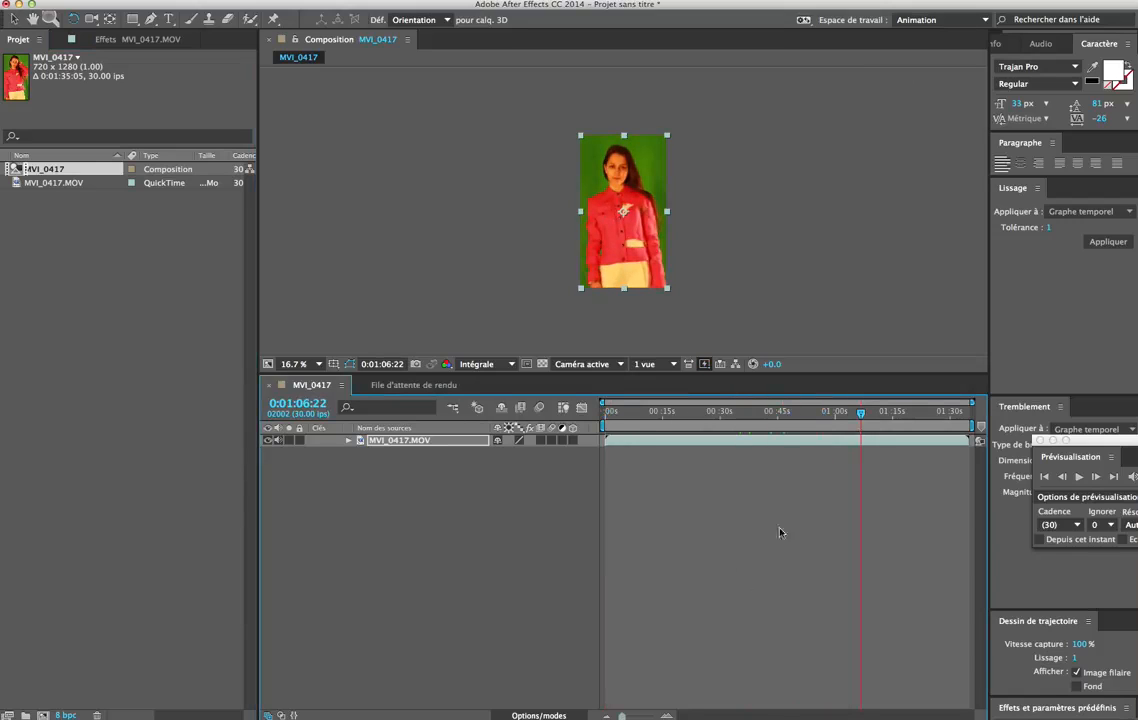
{"action": "mouse_move", "coordinate": [860, 413]}
{"action": "left_mouse_down"}
{"action": "mouse_move", "coordinate": [870, 417]}
{"action": "mouse_move", "coordinate": [726, 419]}
{"action": "mouse_move", "coordinate": [860, 419]}
{"action": "left_mouse_up"}
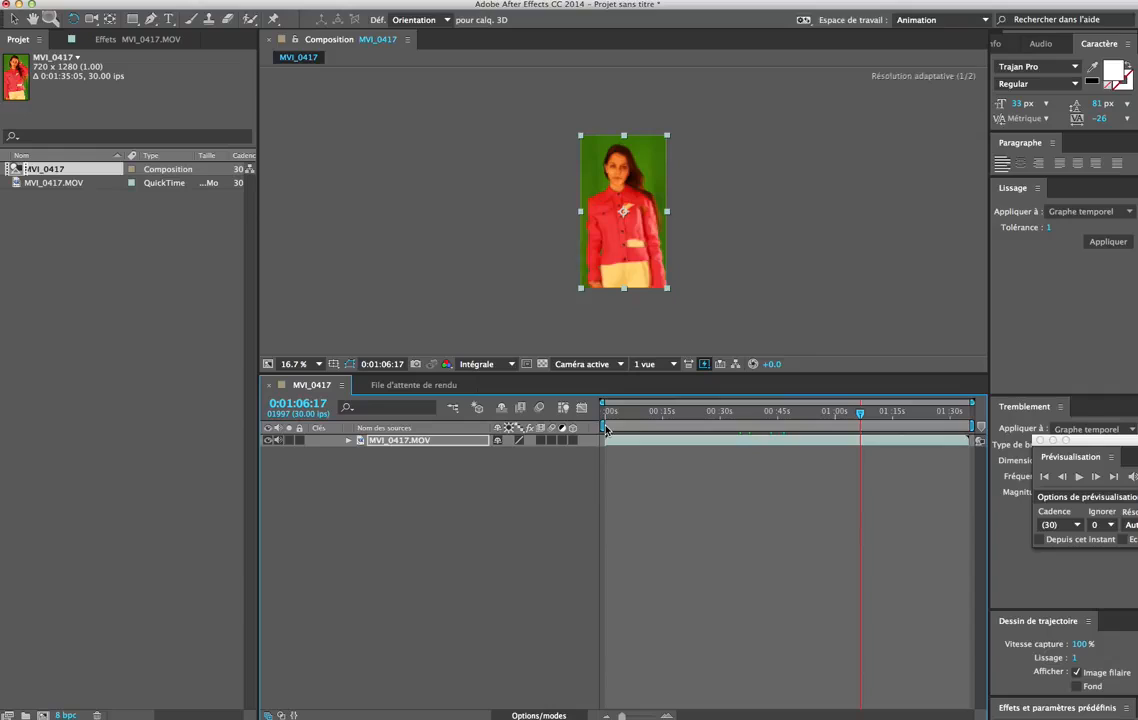
{"action": "left_click_drag", "start_coordinate": [603, 425], "coordinate": [869, 421]}
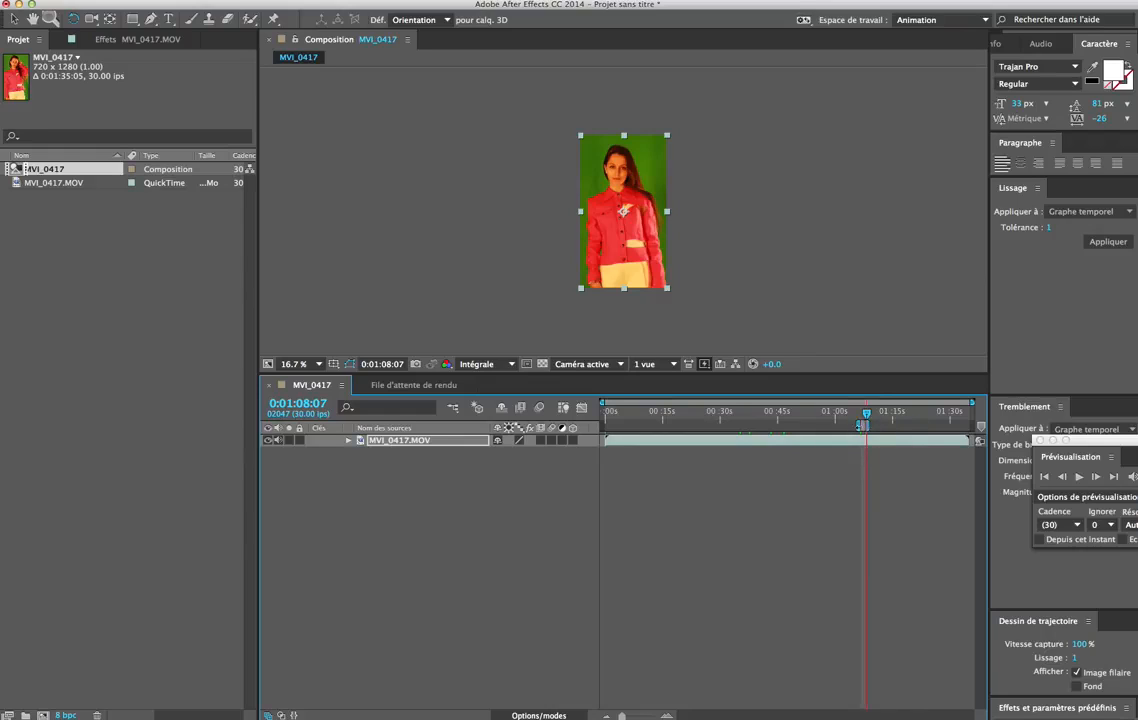
{"action": "left_click_drag", "start_coordinate": [866, 417], "coordinate": [858, 416]}
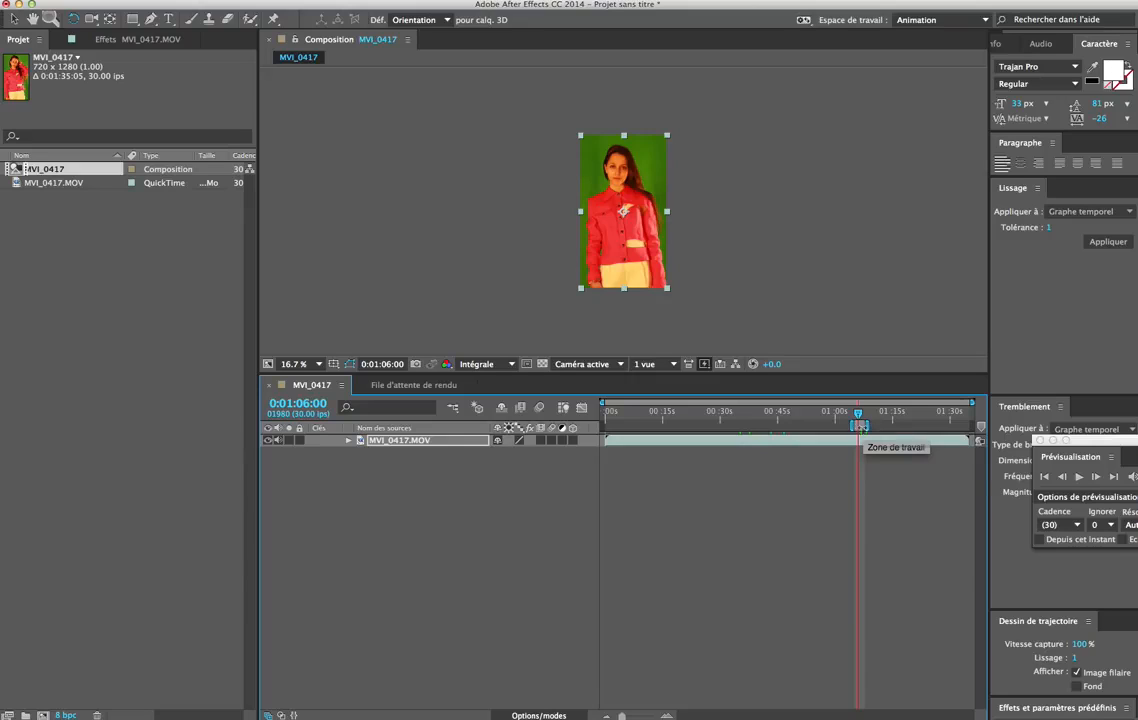
{"action": "right_click", "coordinate": [860, 426]}
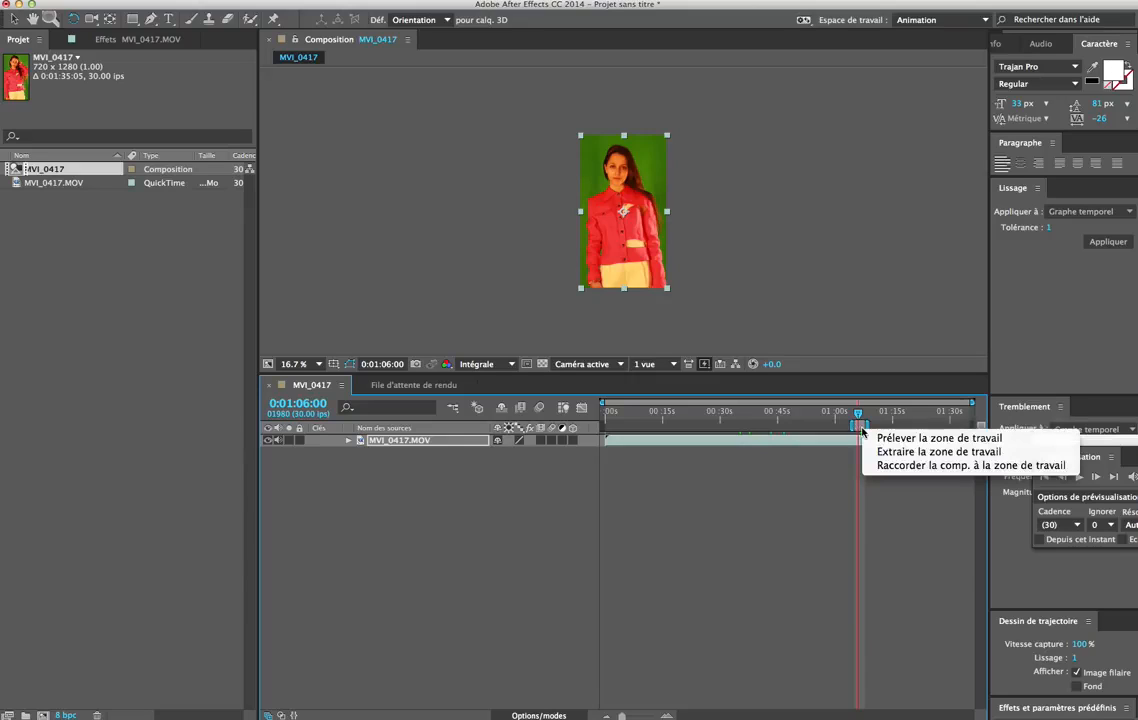
{"action": "left_click", "coordinate": [906, 466]}
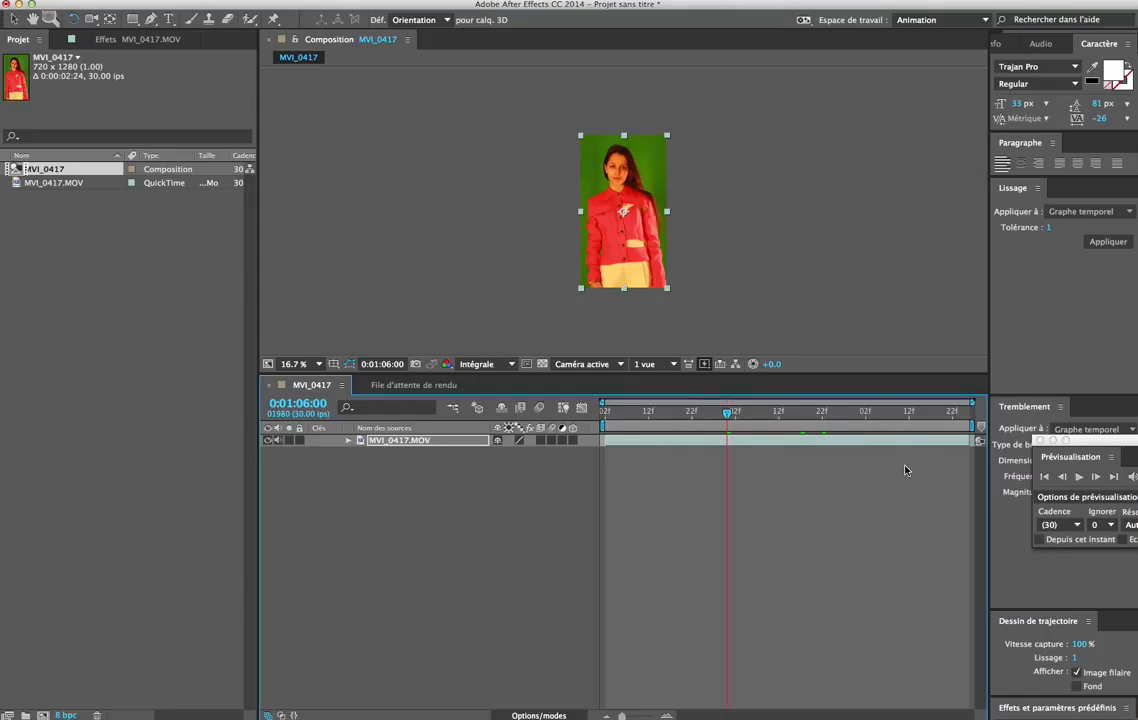
Step: Apply the Keylight (1.2) keying effect to the MVI_0417.MOV layer
{"action": "left_click", "coordinate": [319, 365]}
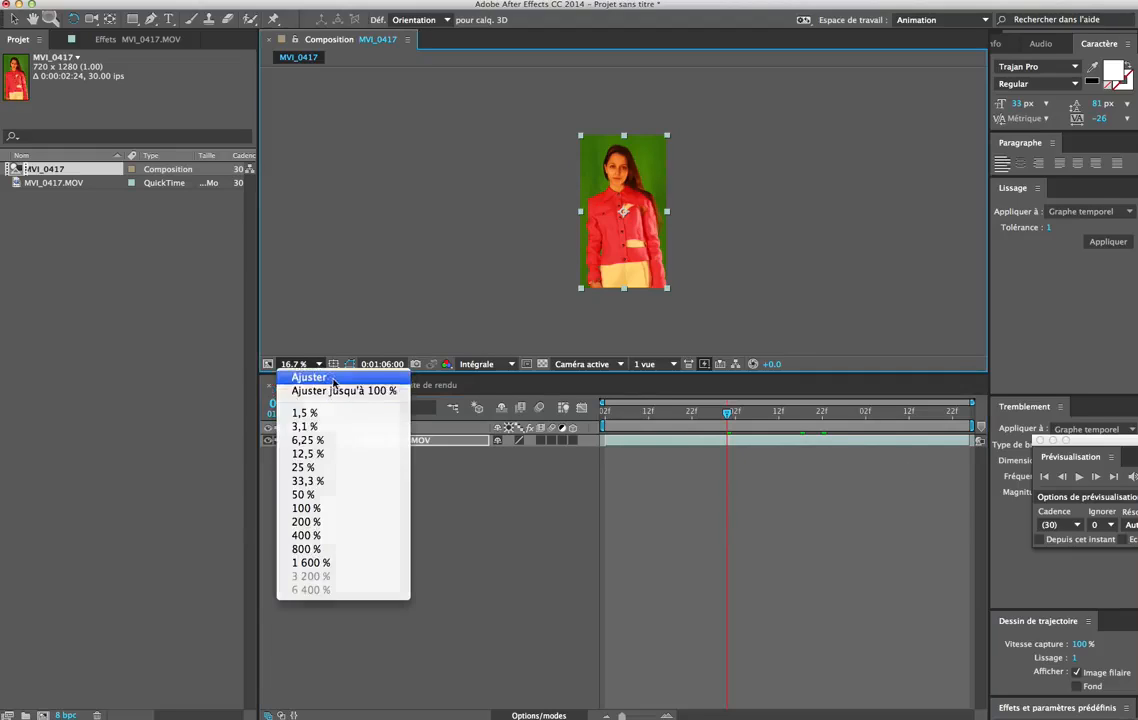
{"action": "left_click", "coordinate": [310, 390]}
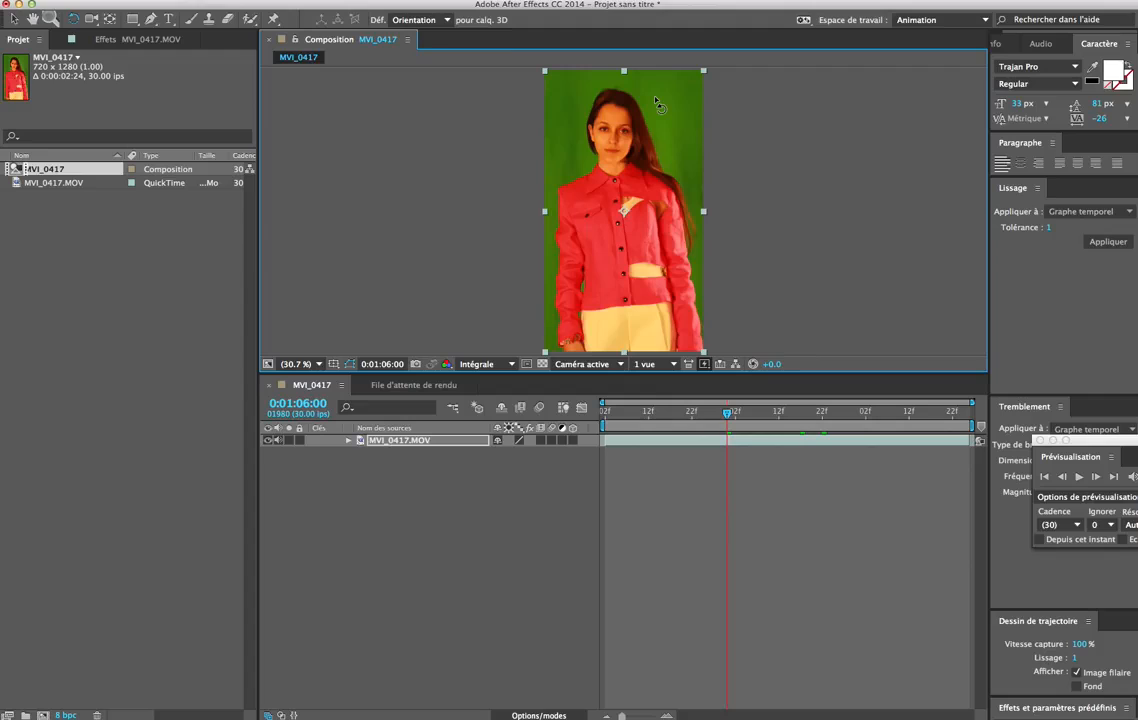
{"action": "left_click", "coordinate": [268, 3]}
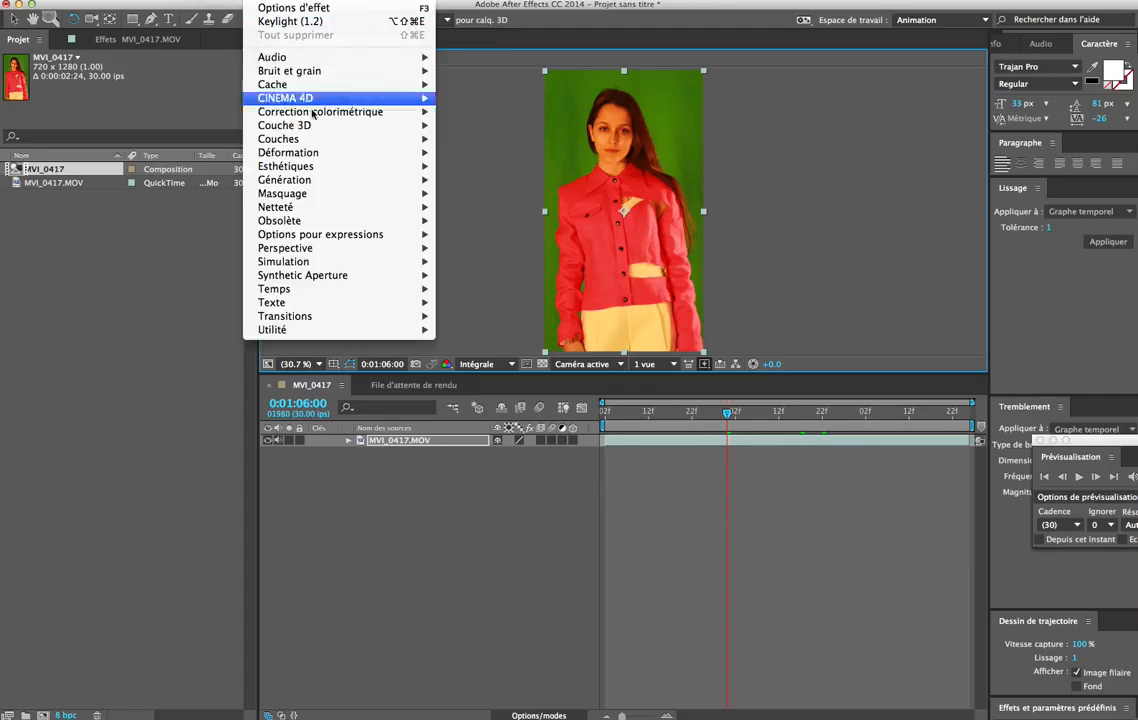
{"action": "mouse_move", "coordinate": [300, 193]}
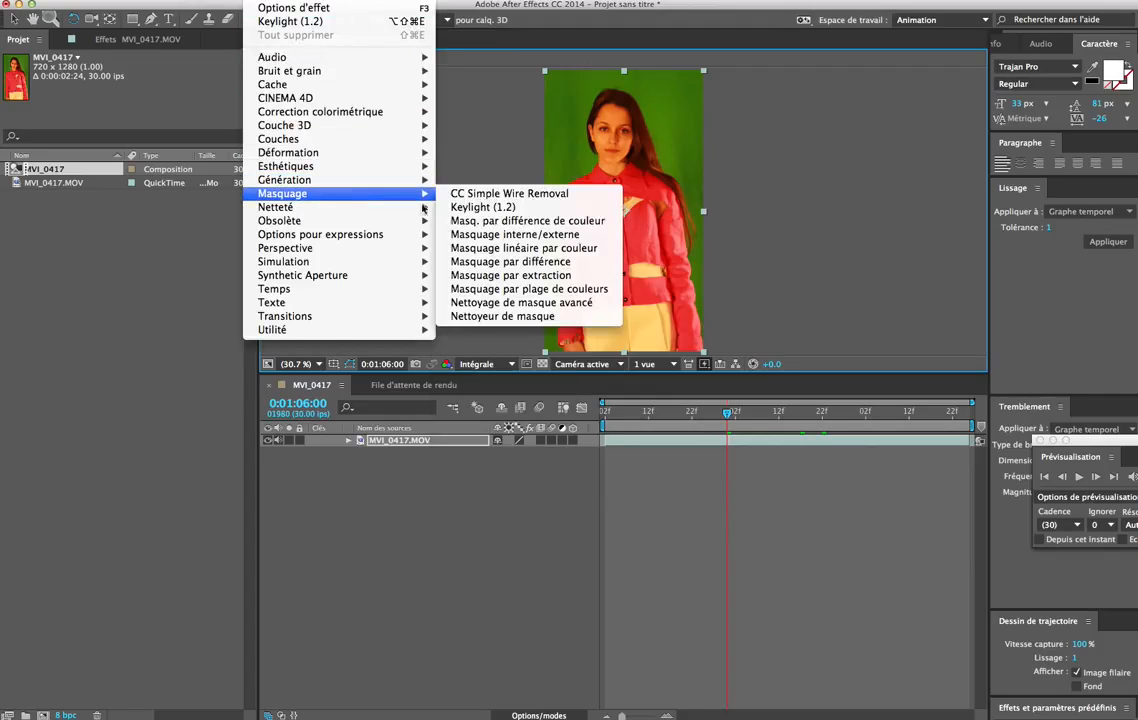
{"action": "left_click", "coordinate": [531, 208]}
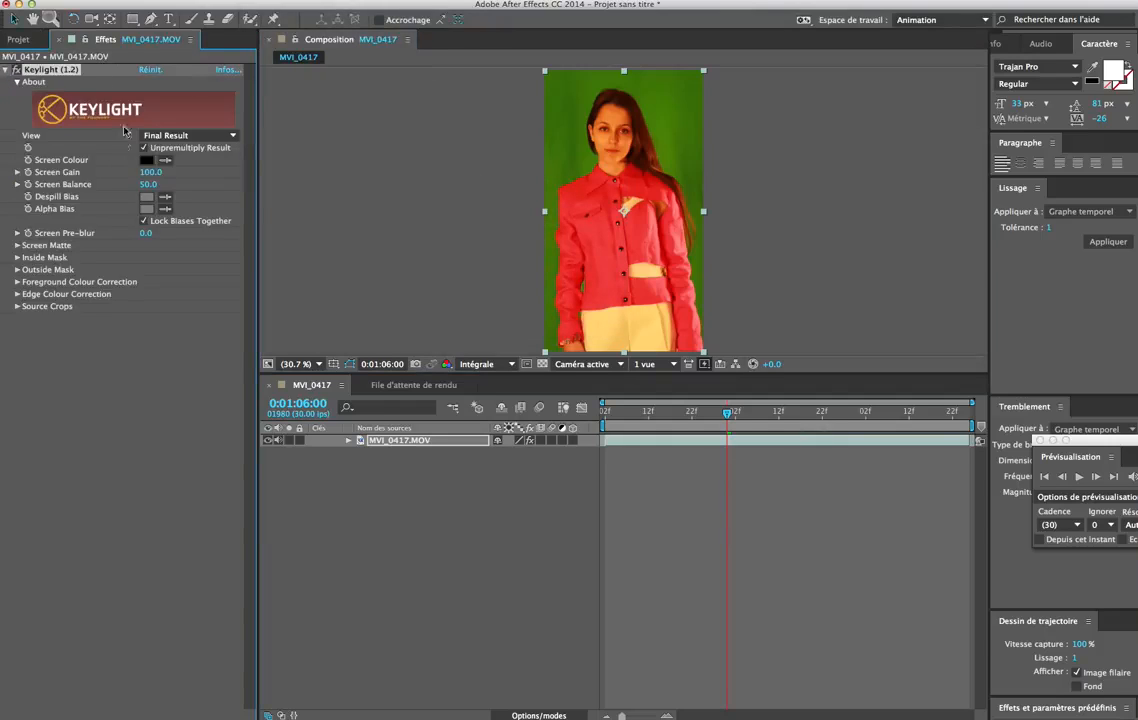
Step: Sample Keylight's Screen Colour from the green backdrop beside the woman, and try a second sample higher up near her head
{"action": "left_click", "coordinate": [166, 163]}
{"action": "left_click", "coordinate": [568, 146]}
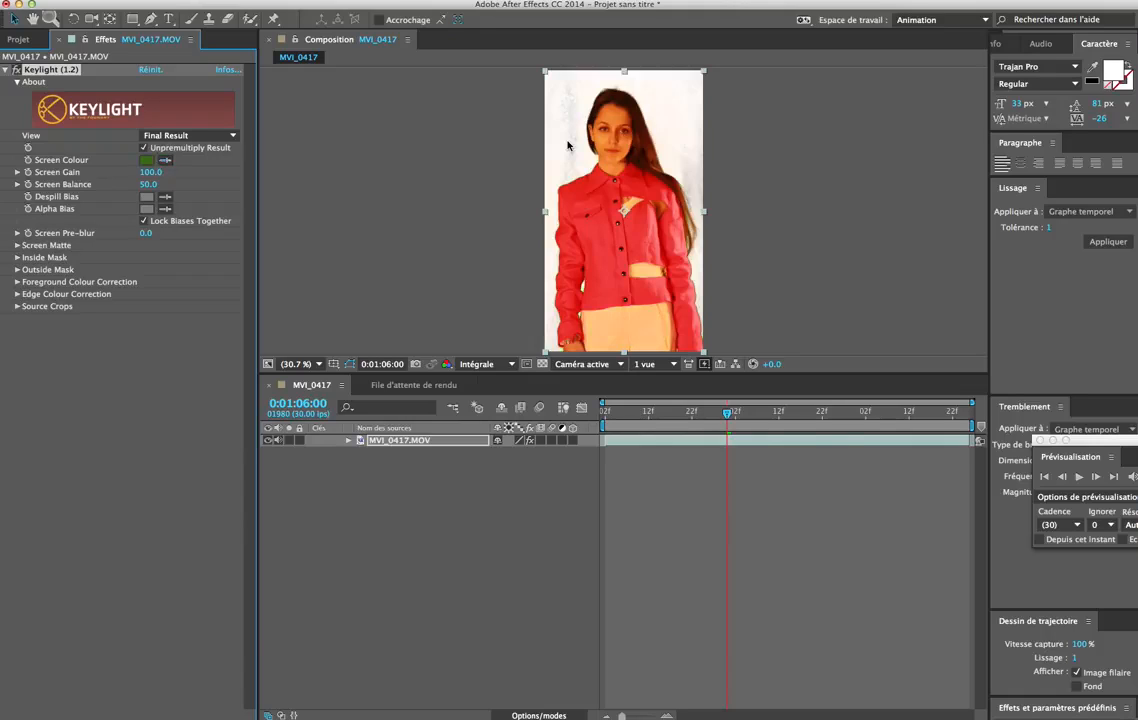
{"action": "left_click", "coordinate": [166, 161]}
{"action": "left_click", "coordinate": [566, 107]}
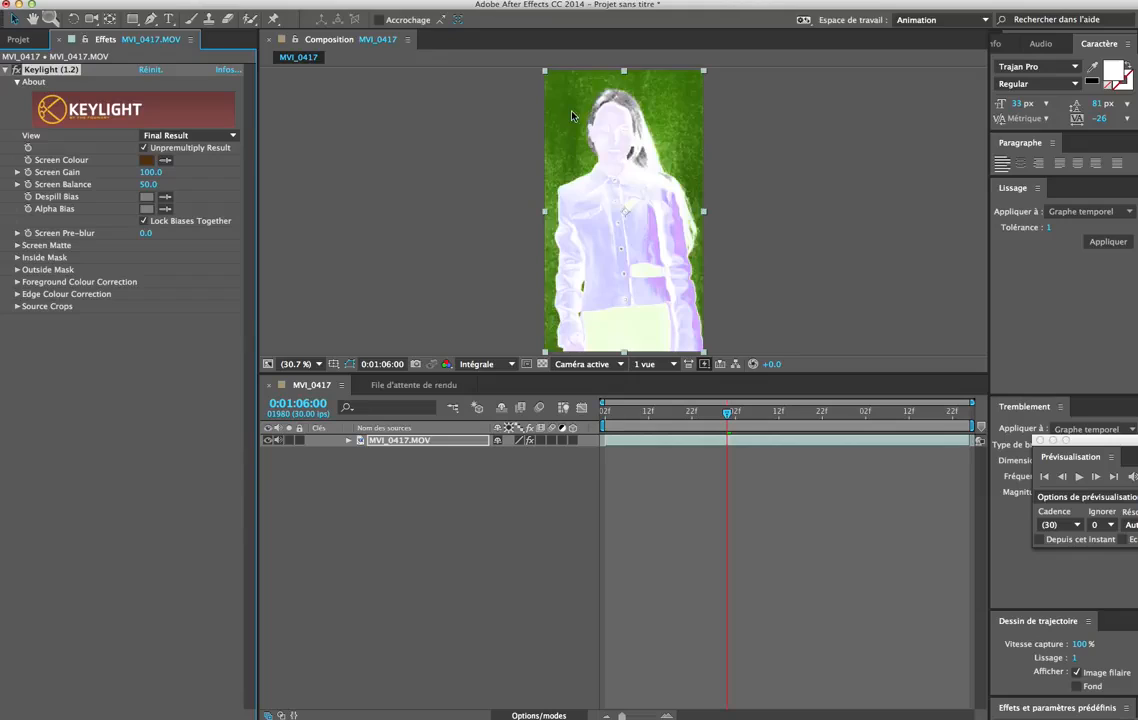
Step: Resample Keylight's Screen Colour from the green backdrop near the frame's upper corner, on the side of the woman's face
{"action": "left_click", "coordinate": [166, 161]}
{"action": "left_click", "coordinate": [565, 97]}
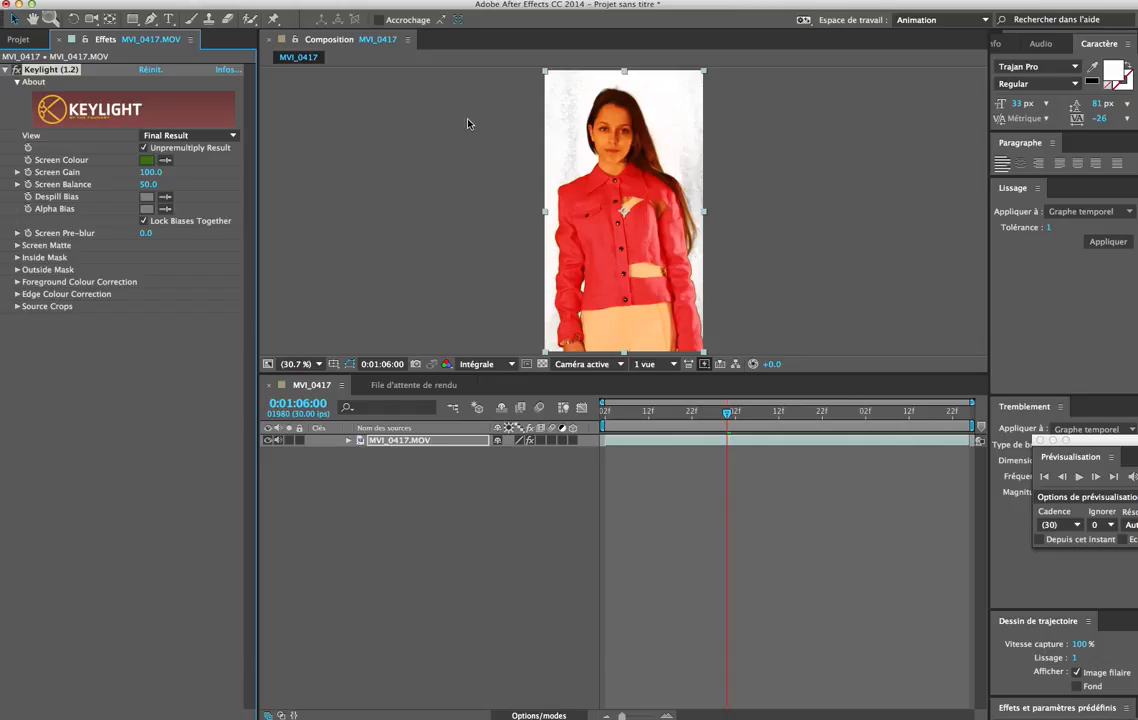
Step: Draw a closed pen mask on the MVI_0417.MOV layer around the woman's head and hair, cutting diagonally across her jacket
{"action": "left_click", "coordinate": [151, 20]}
{"action": "left_click", "coordinate": [596, 169]}
{"action": "left_click", "coordinate": [631, 225]}
{"action": "left_click", "coordinate": [653, 273]}
{"action": "left_click_drag", "start_coordinate": [653, 274], "coordinate": [597, 187]}
{"action": "left_click", "coordinate": [690, 296]}
{"action": "left_click", "coordinate": [656, 159]}
{"action": "scroll", "coordinate": [670, 150], "scroll_direction": "up", "scroll_amount": 3}
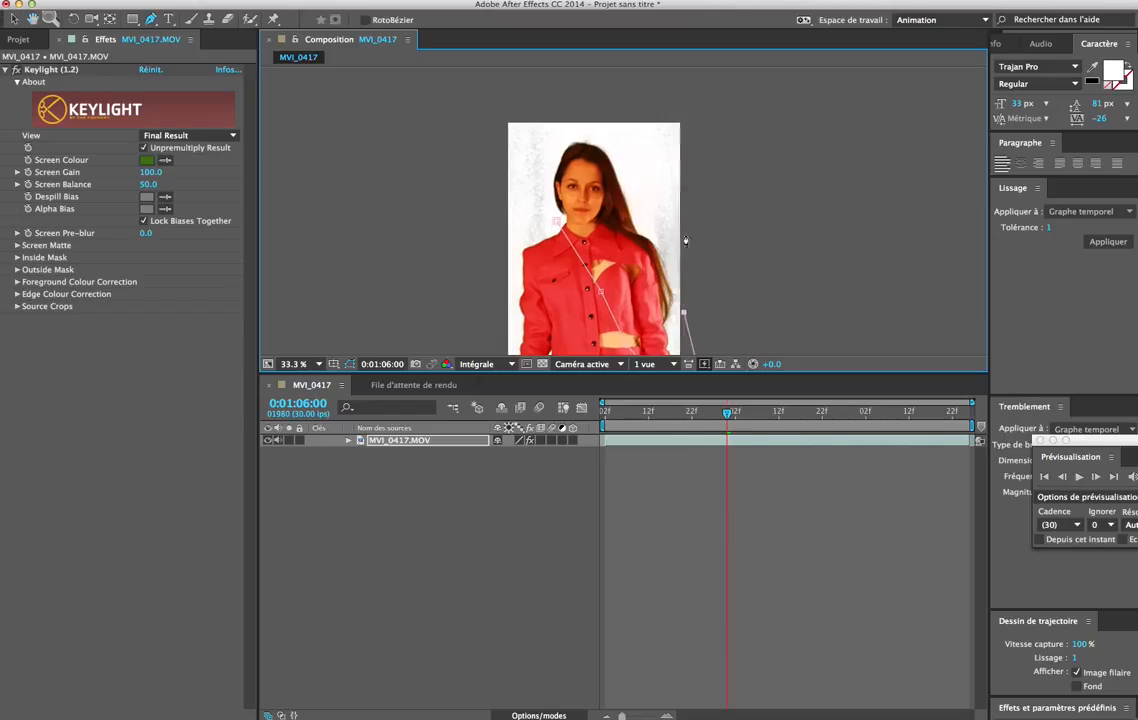
{"action": "left_click", "coordinate": [679, 121]}
{"action": "left_click", "coordinate": [595, 125]}
{"action": "left_click", "coordinate": [546, 130]}
{"action": "left_click", "coordinate": [541, 185]}
{"action": "left_click", "coordinate": [558, 226]}
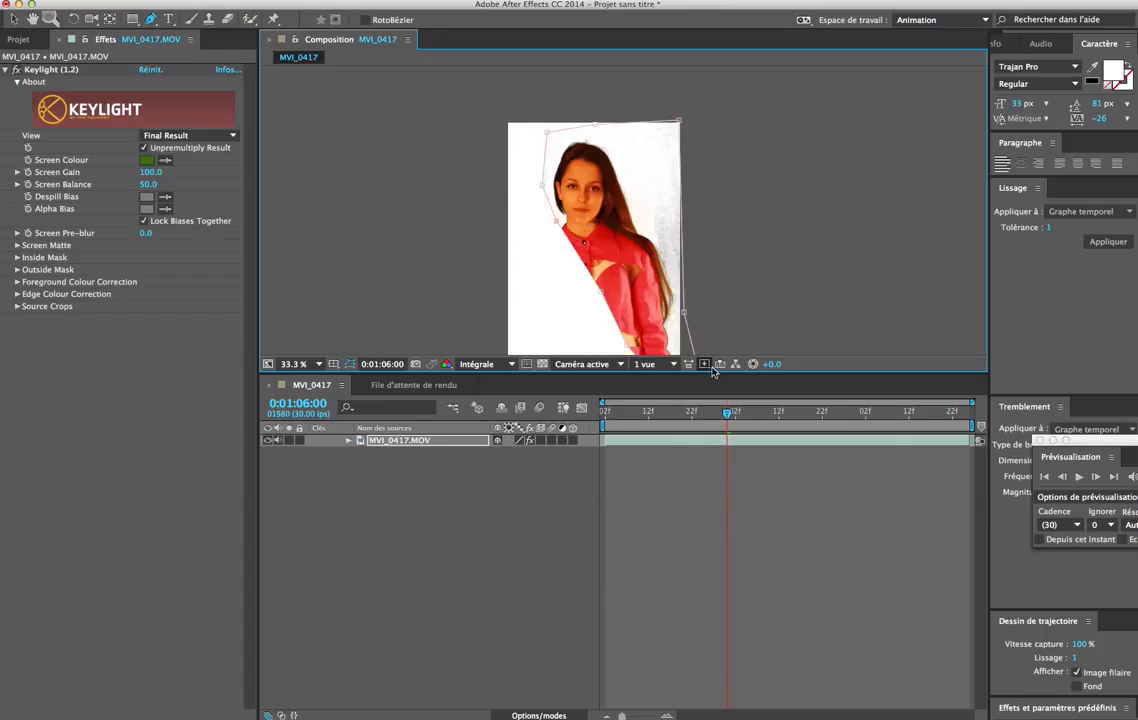
Step: Move the mask's lowest corner point up to the jacket's lower edge, and fit the composition in the viewer
{"action": "scroll", "coordinate": [701, 325], "scroll_direction": "down", "scroll_amount": 2}
{"action": "scroll", "coordinate": [700, 325], "scroll_direction": "up", "scroll_amount": 1}
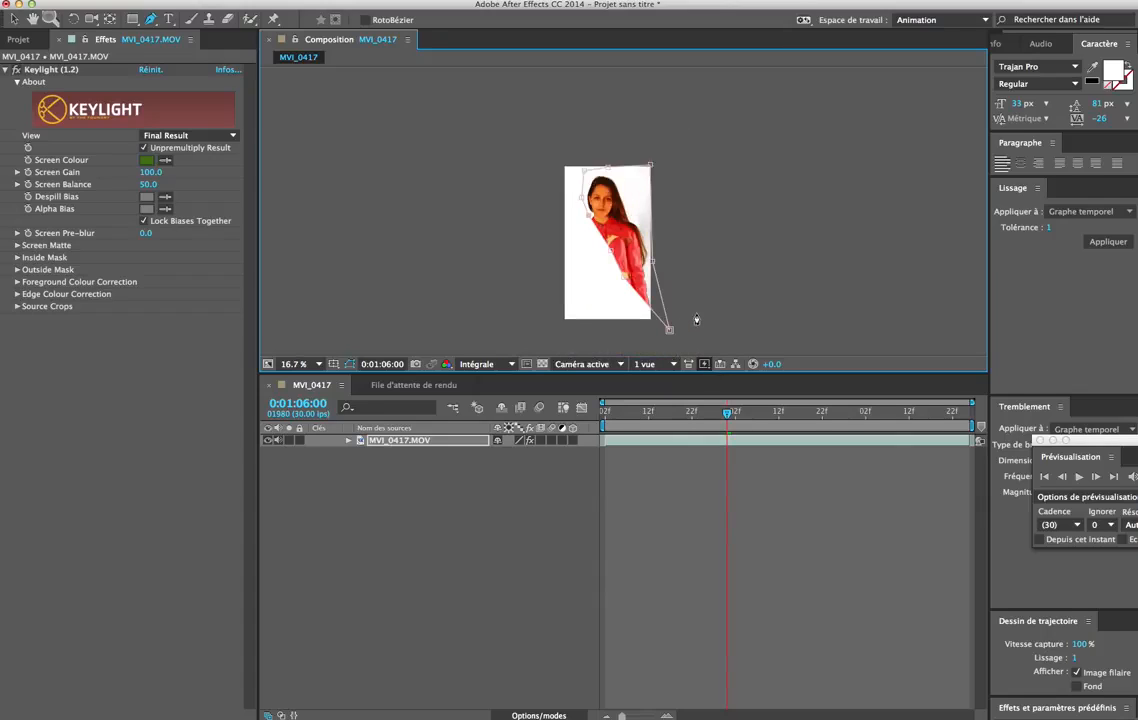
{"action": "left_click_drag", "start_coordinate": [669, 332], "coordinate": [648, 284]}
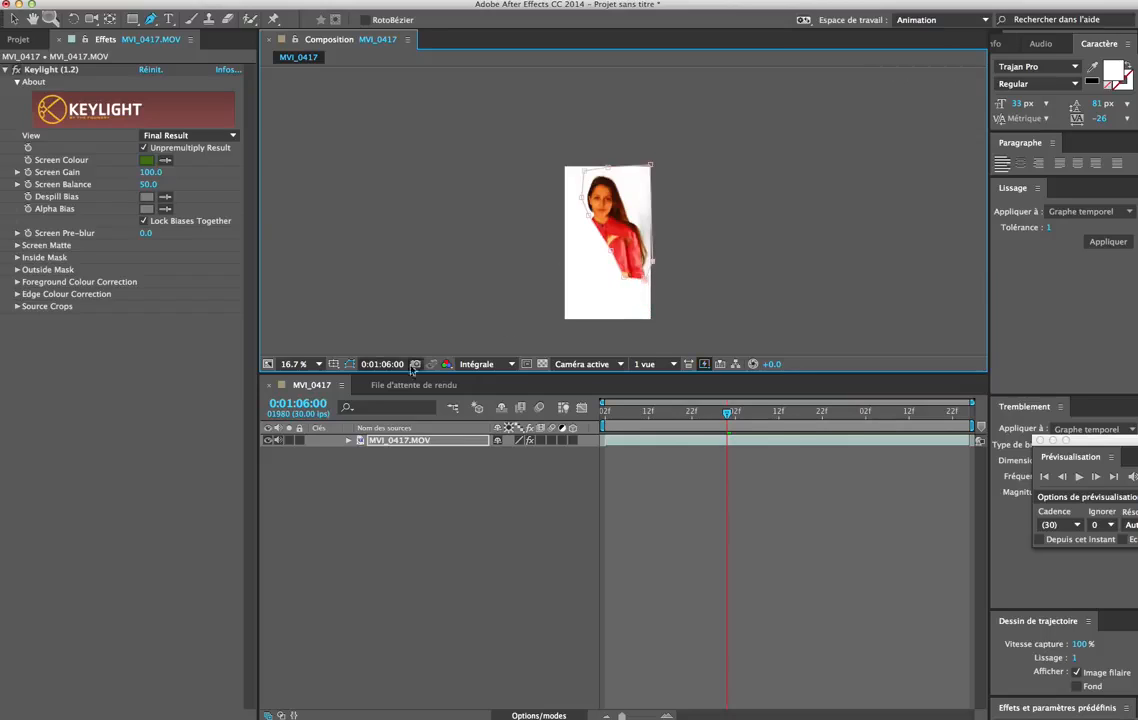
{"action": "left_click", "coordinate": [316, 366]}
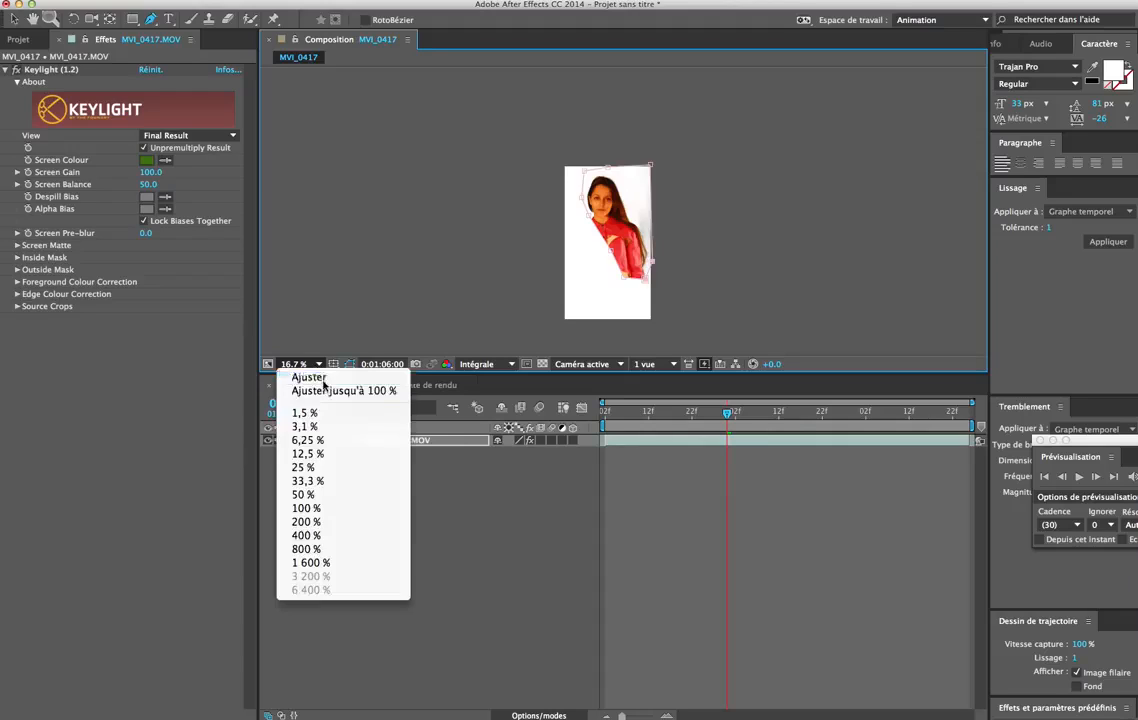
{"action": "left_click", "coordinate": [288, 333]}
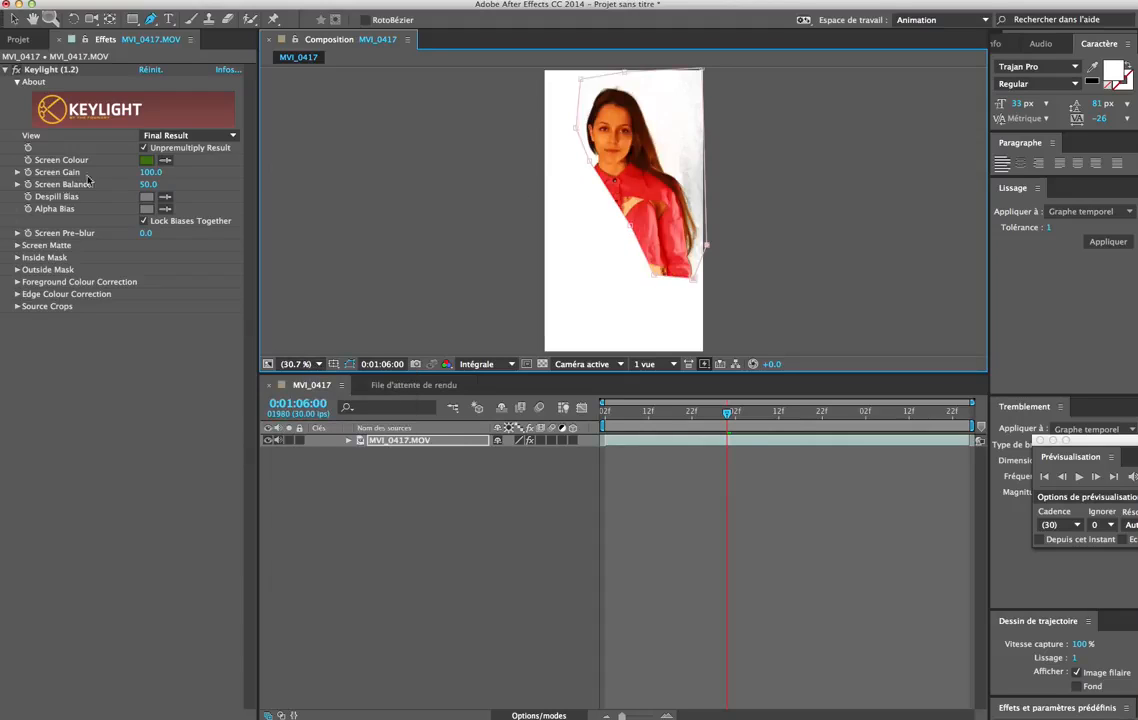
Step: Tune Keylight to Screen Gain 125, Screen Balance 39 and Clip White 97, and check the key at 0:01:06:20
{"action": "left_click_drag", "start_coordinate": [145, 174], "coordinate": [155, 184]}
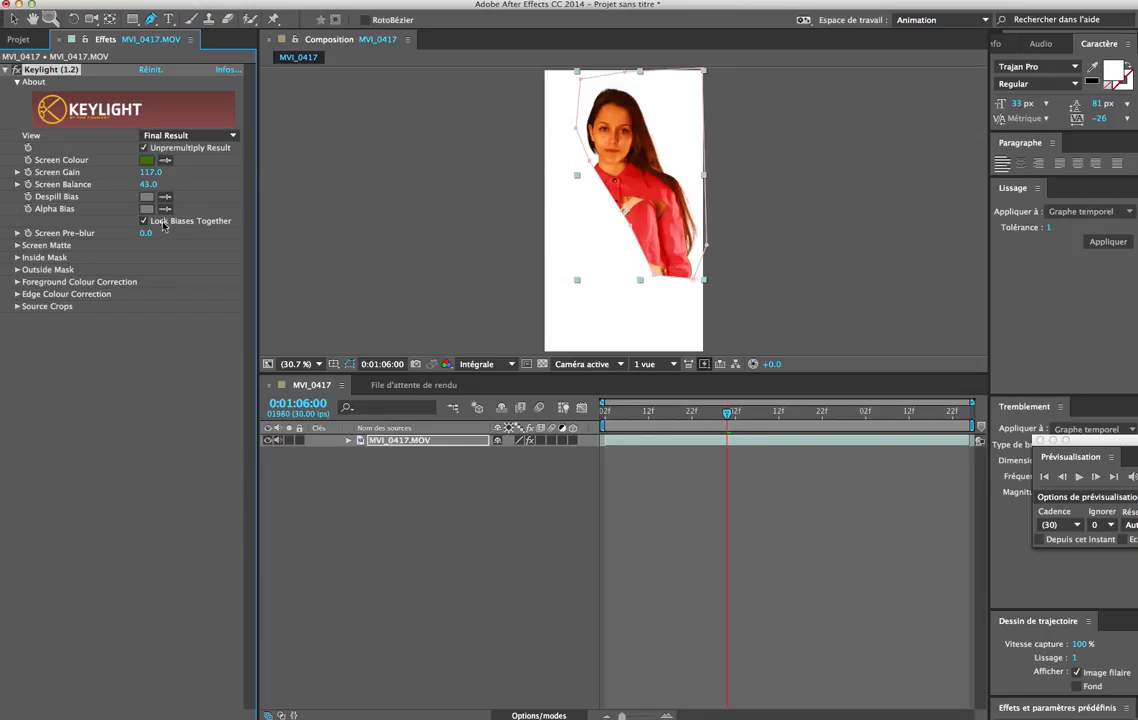
{"action": "left_click", "coordinate": [17, 245]}
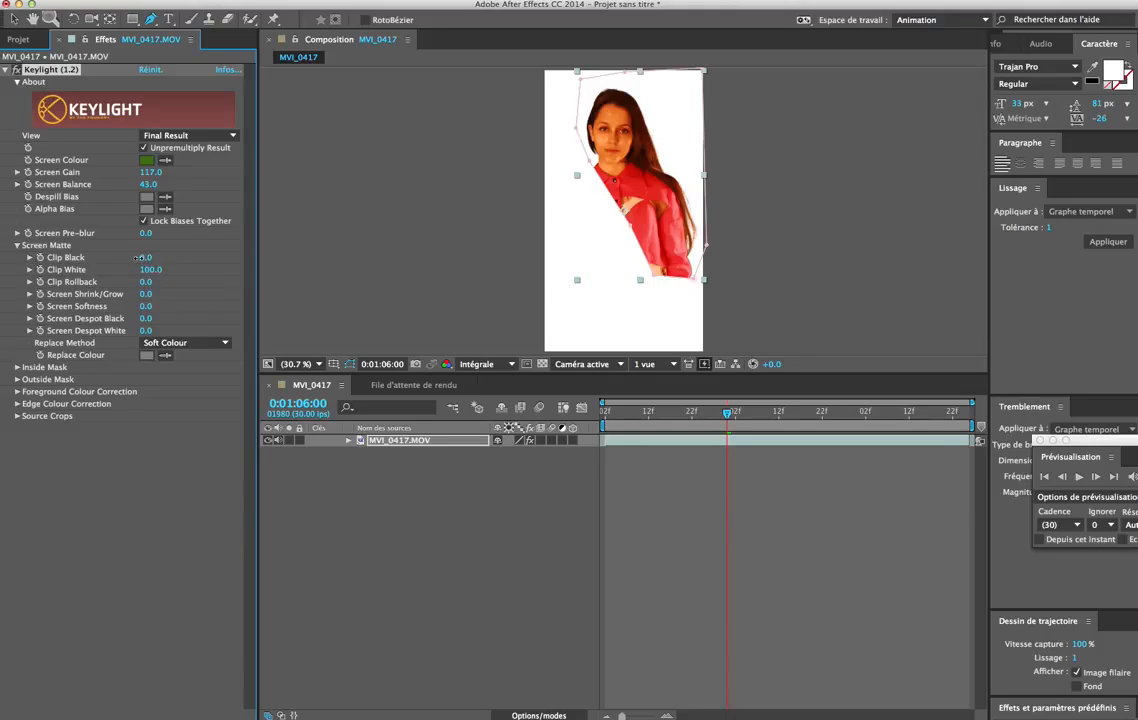
{"action": "left_click_drag", "start_coordinate": [150, 269], "coordinate": [158, 269]}
{"action": "left_click", "coordinate": [141, 236]}
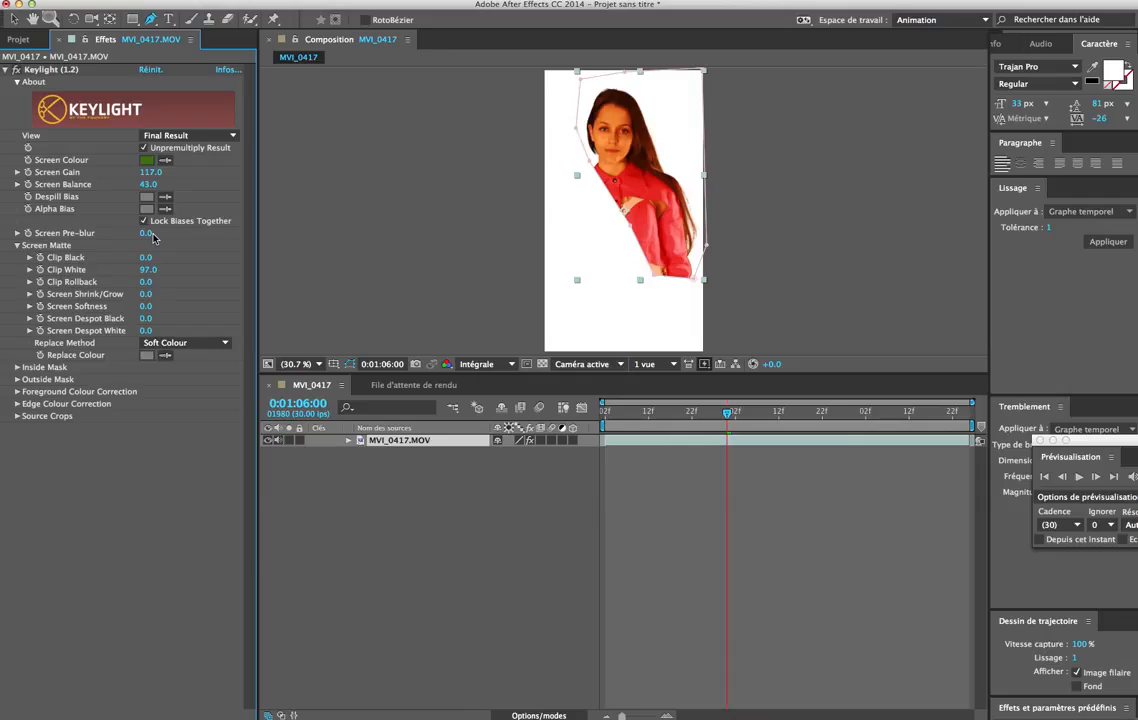
{"action": "left_click_drag", "start_coordinate": [150, 236], "coordinate": [145, 233]}
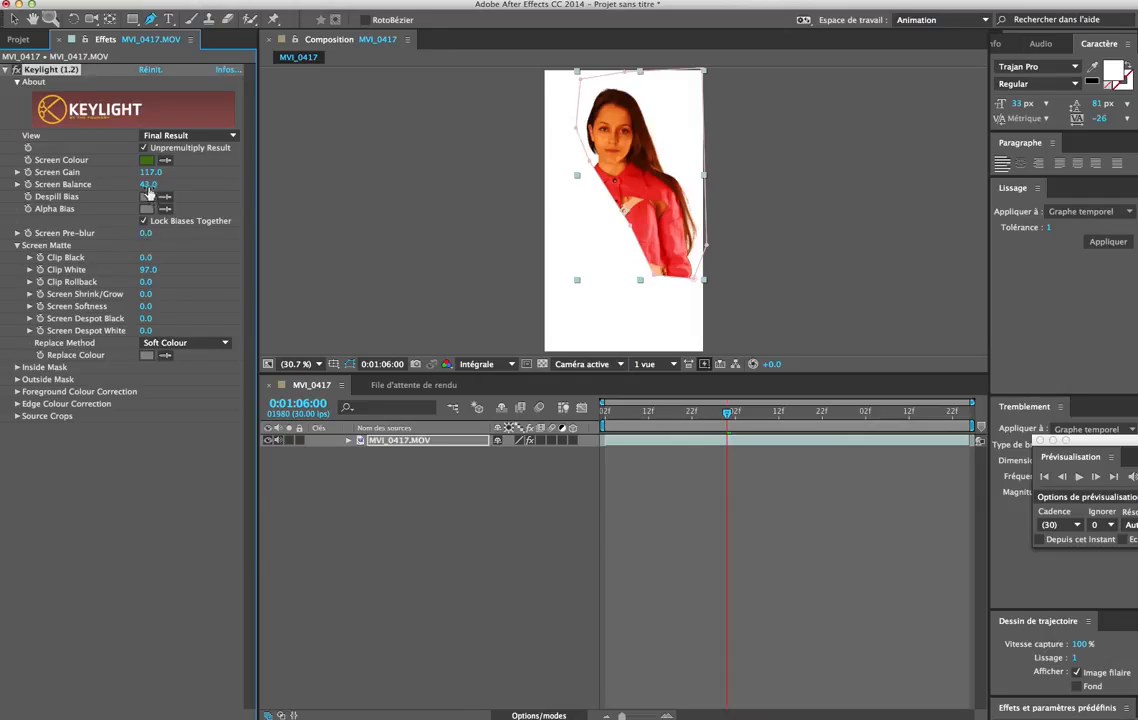
{"action": "left_click_drag", "start_coordinate": [142, 184], "coordinate": [152, 172]}
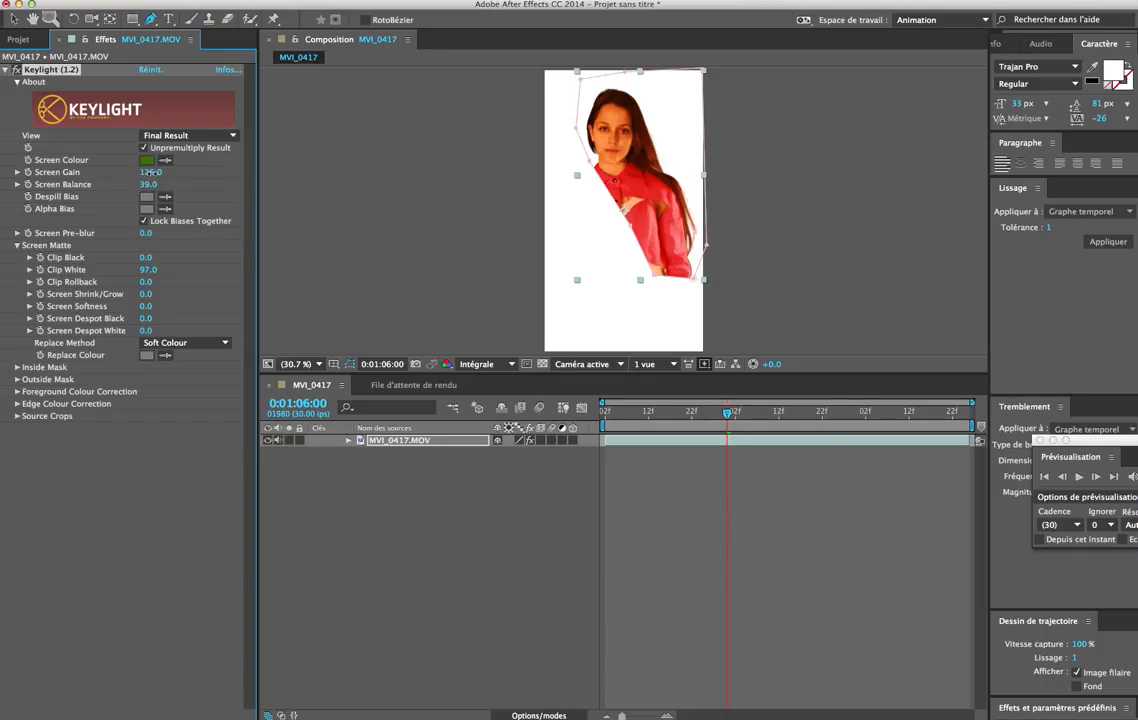
{"action": "left_click_drag", "start_coordinate": [727, 421], "coordinate": [814, 438]}
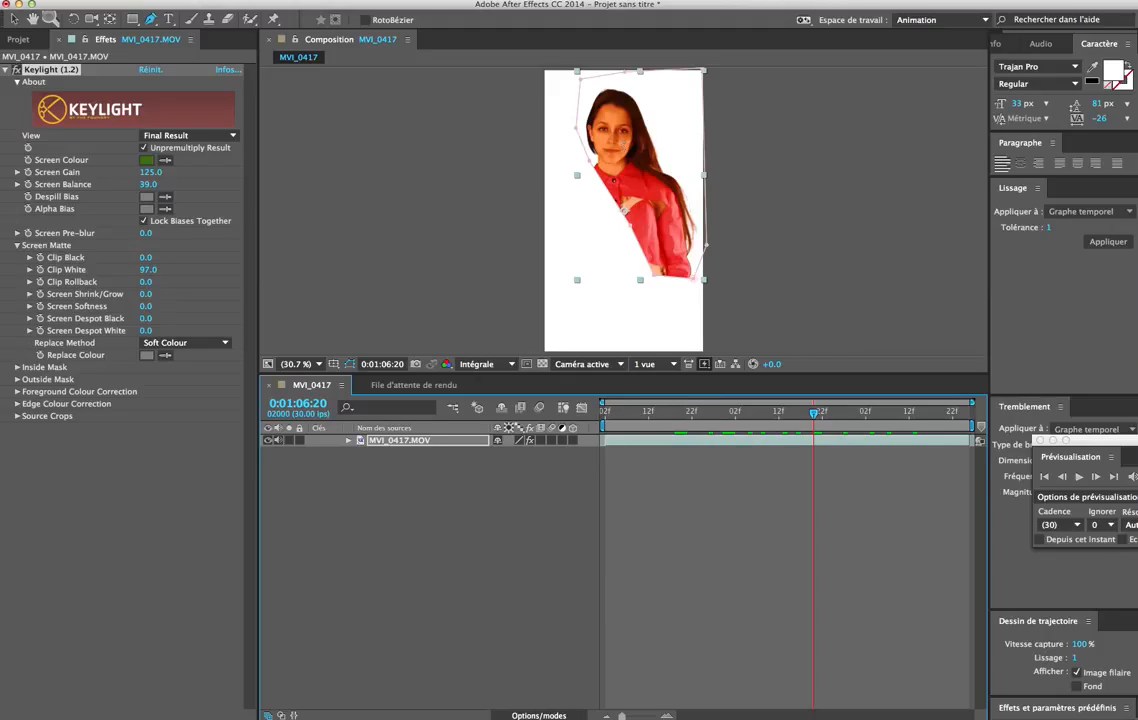
Step: Add the MVI_0417 composition to the render queue and set its QuickTime output channels to RGB + Alpha (RVB + Alpha)
{"action": "left_click", "coordinate": [51, 1]}
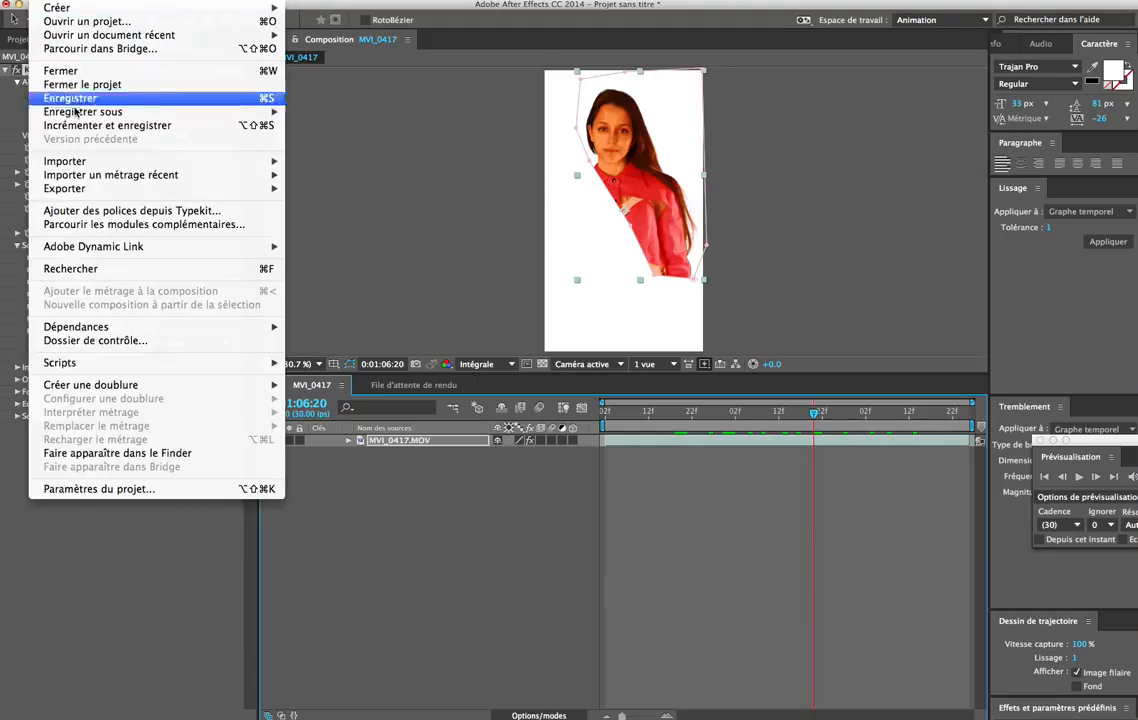
{"action": "mouse_move", "coordinate": [108, 187]}
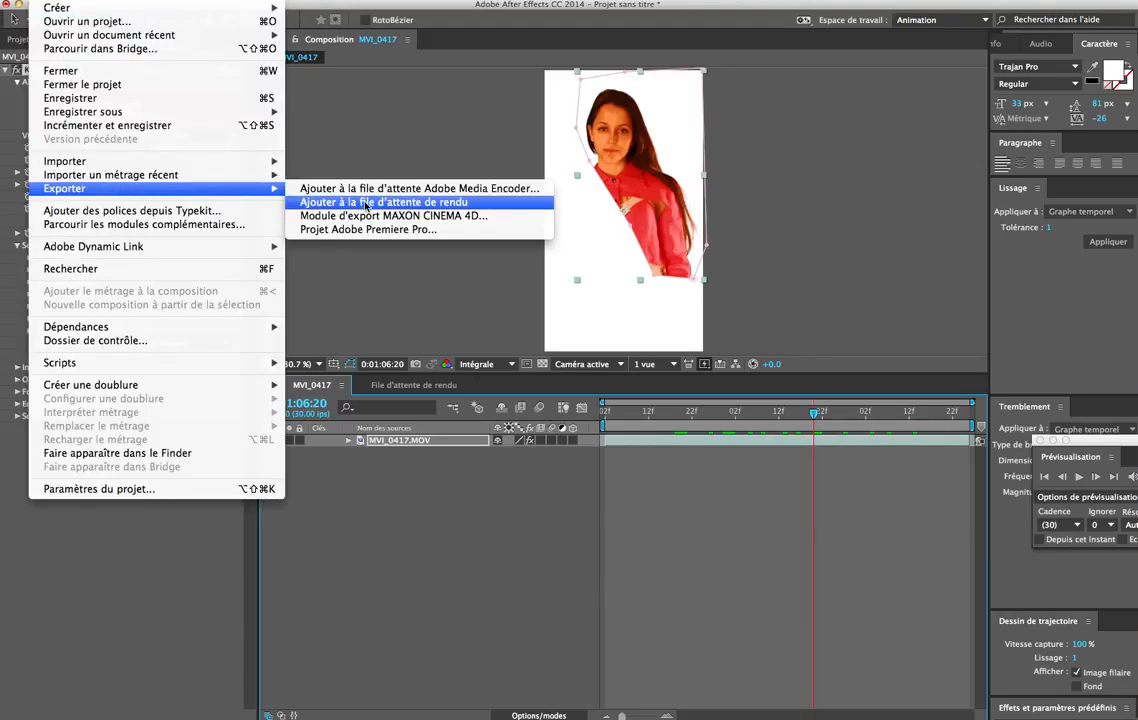
{"action": "left_click", "coordinate": [533, 209]}
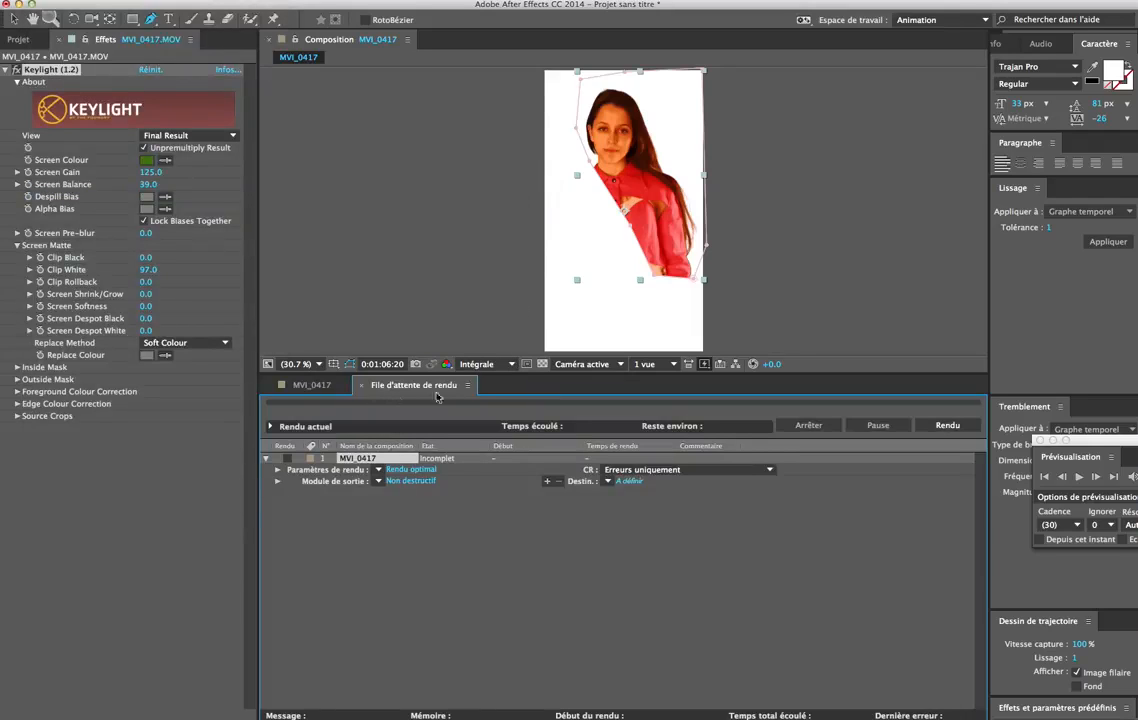
{"action": "left_click", "coordinate": [407, 483]}
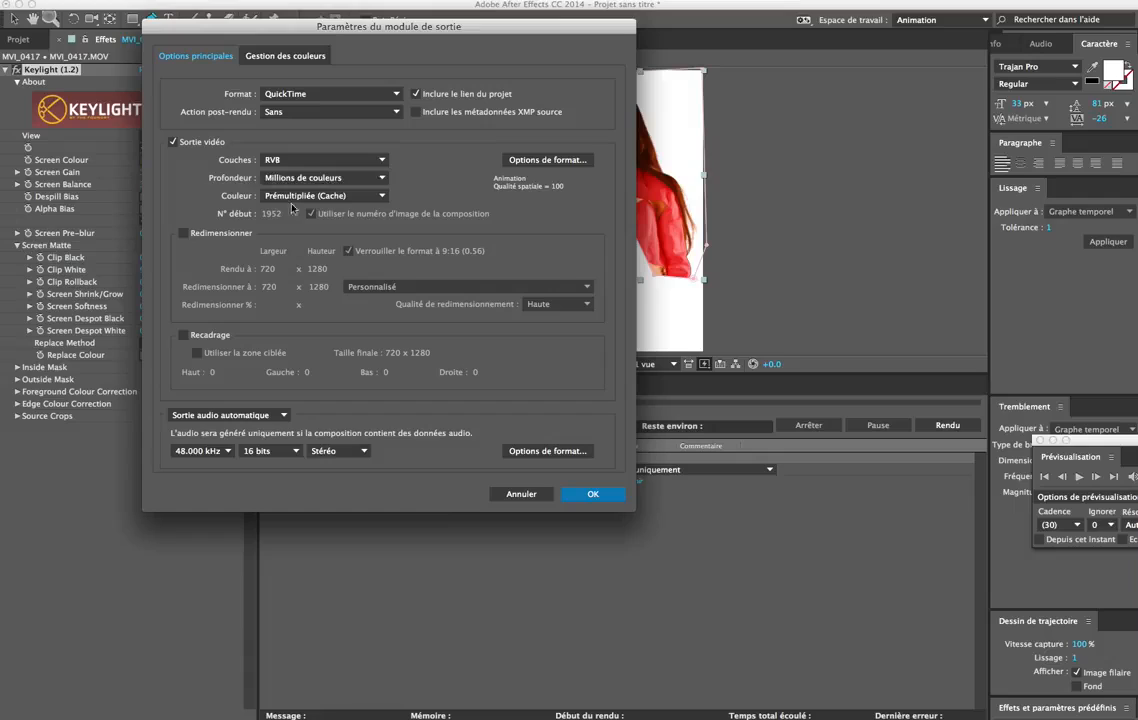
{"action": "left_click", "coordinate": [275, 160]}
{"action": "left_click", "coordinate": [322, 201]}
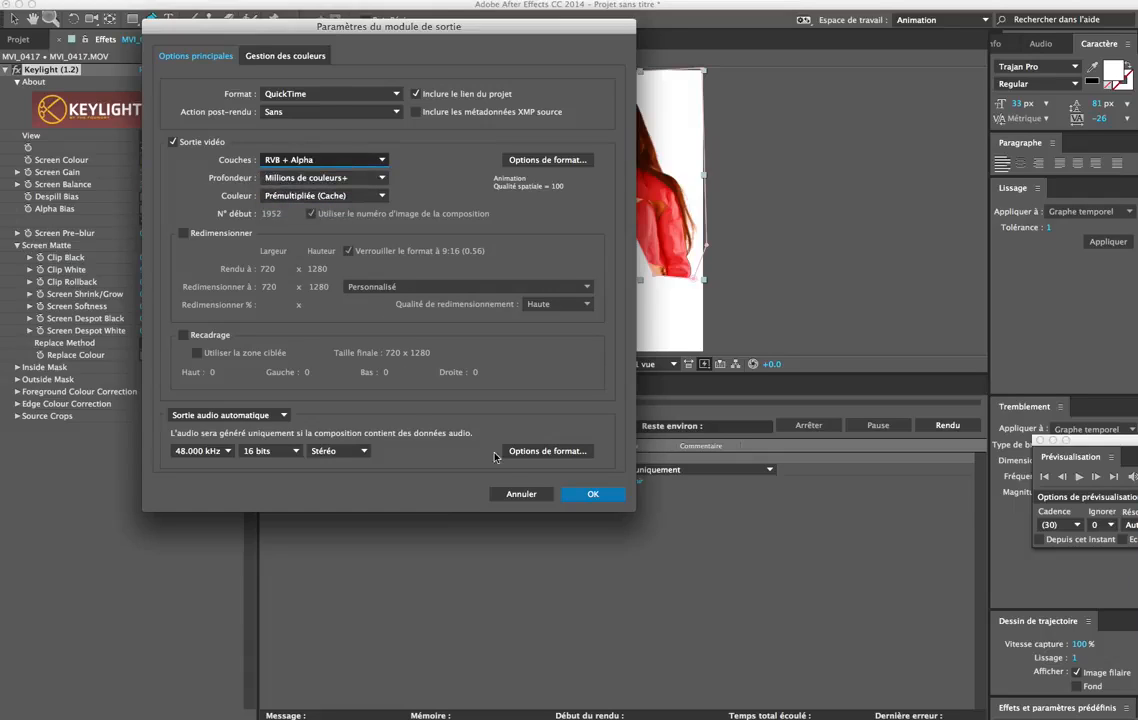
{"action": "left_click", "coordinate": [588, 494]}
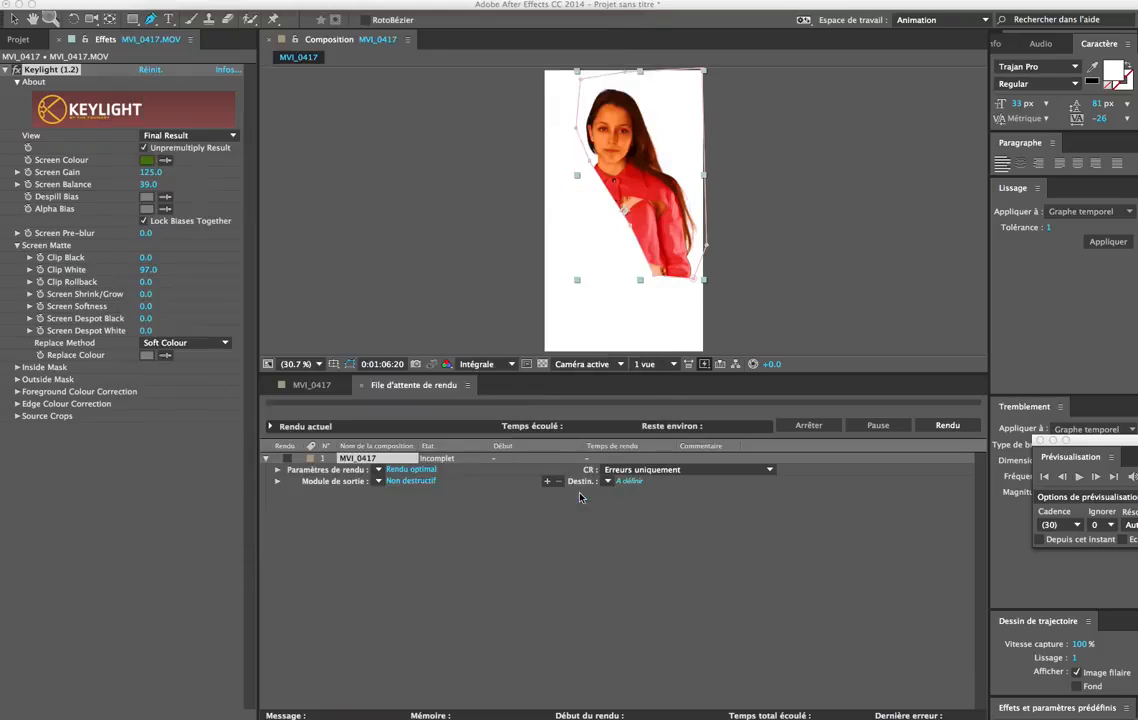
Step: Set the render destination to transparent.mov in the travail_green folder and start the render
{"action": "left_click", "coordinate": [626, 481]}
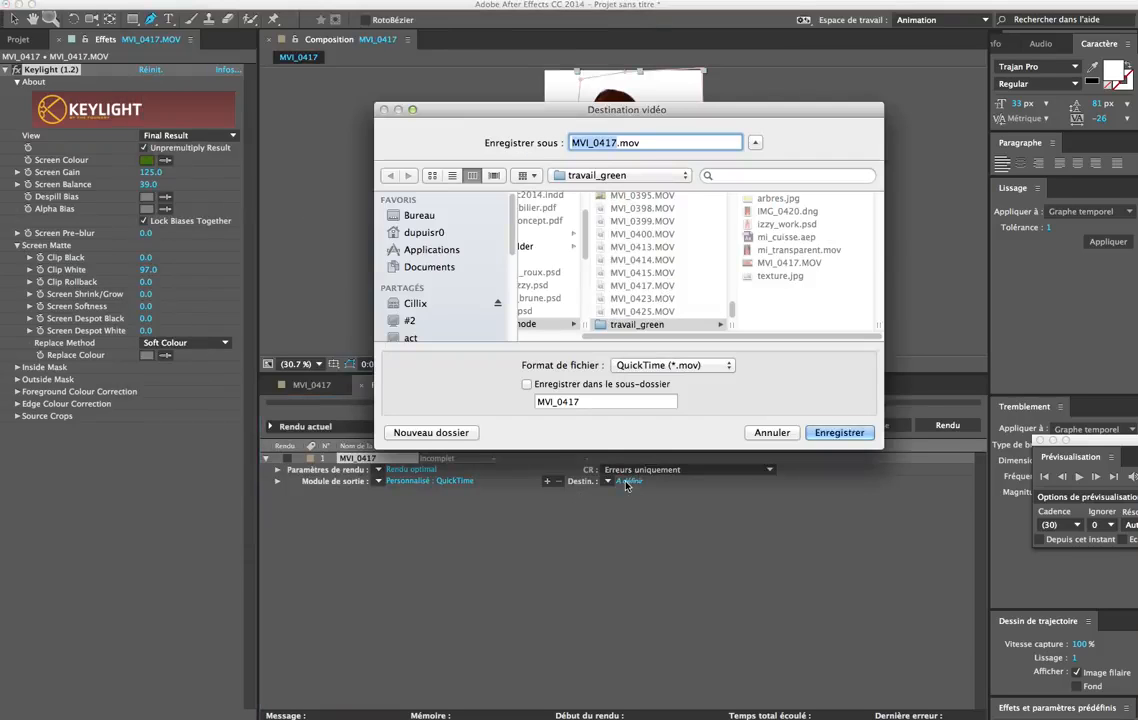
{"action": "type", "text": "trna"}
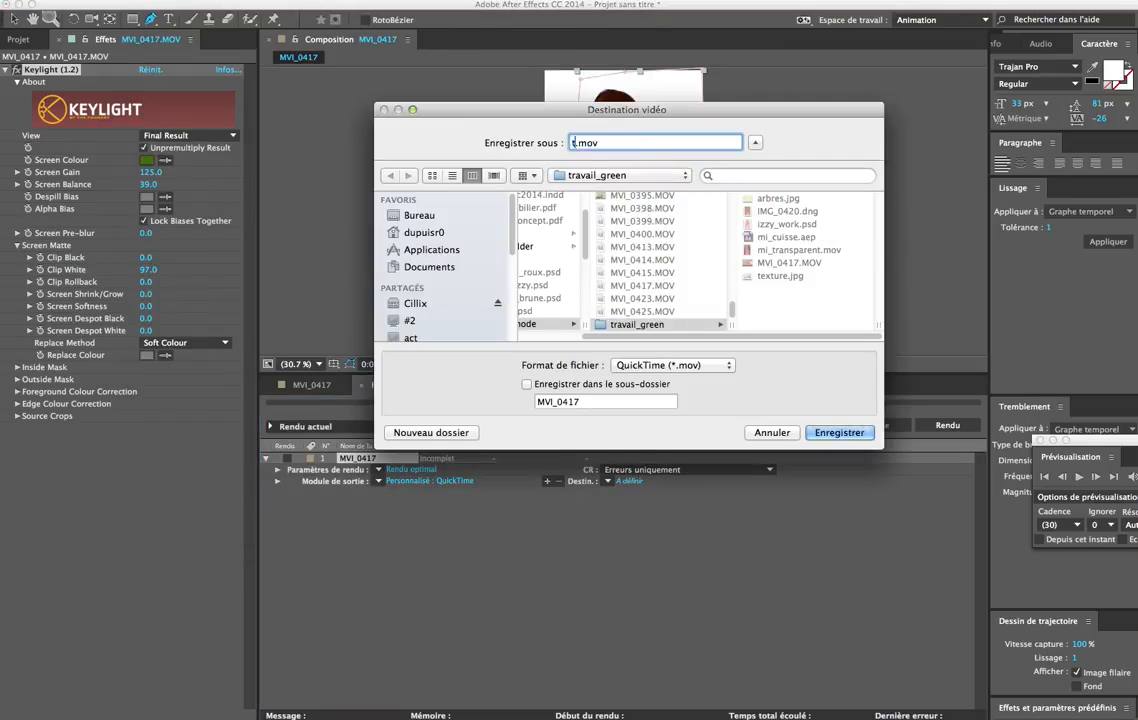
{"action": "key", "text": "BackSpace"}
{"action": "key", "text": "BackSpace"}
{"action": "type", "text": "ansparent"}
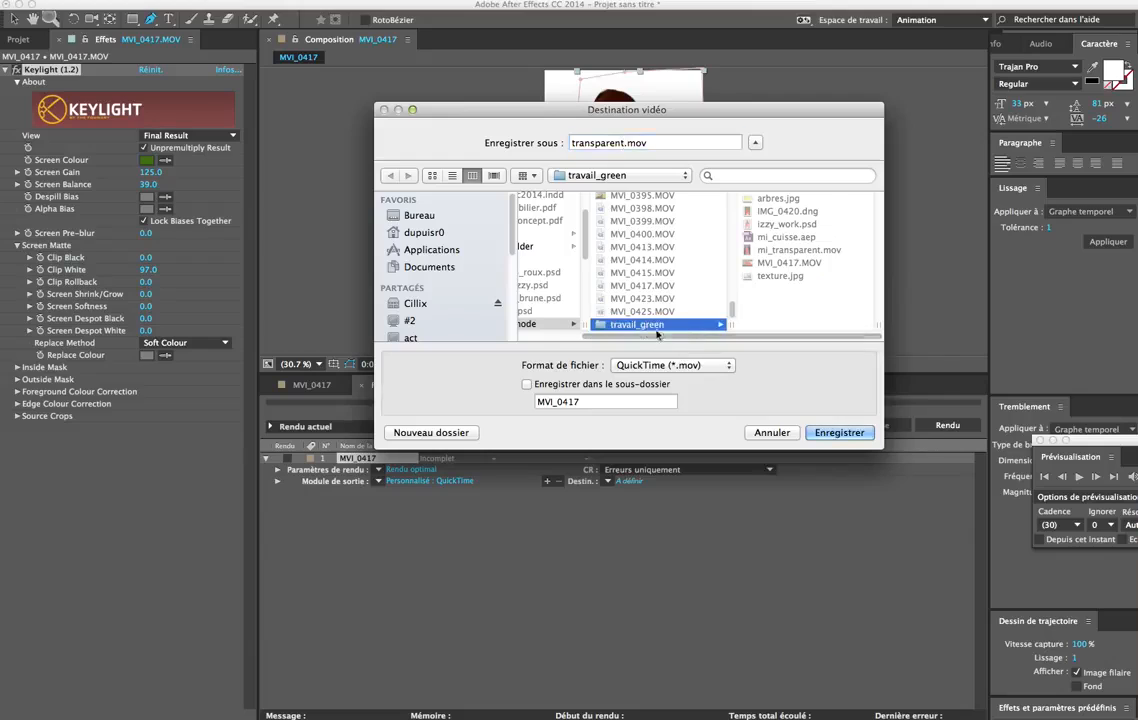
{"action": "left_click", "coordinate": [845, 432]}
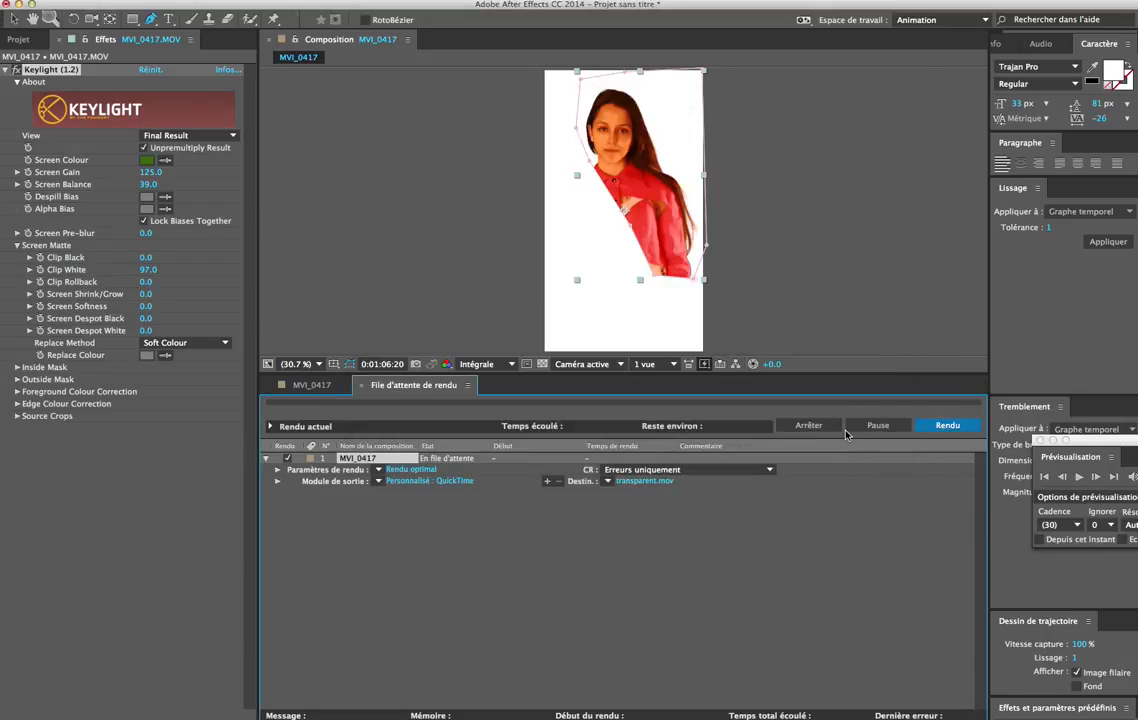
{"action": "left_click", "coordinate": [955, 429]}
Step: Switch to Finder and open the travail_green folder inside izzy_green_mode on the external drive
{"action": "key", "text": "super+Tab"}
{"action": "key", "text": "super+Tab"}
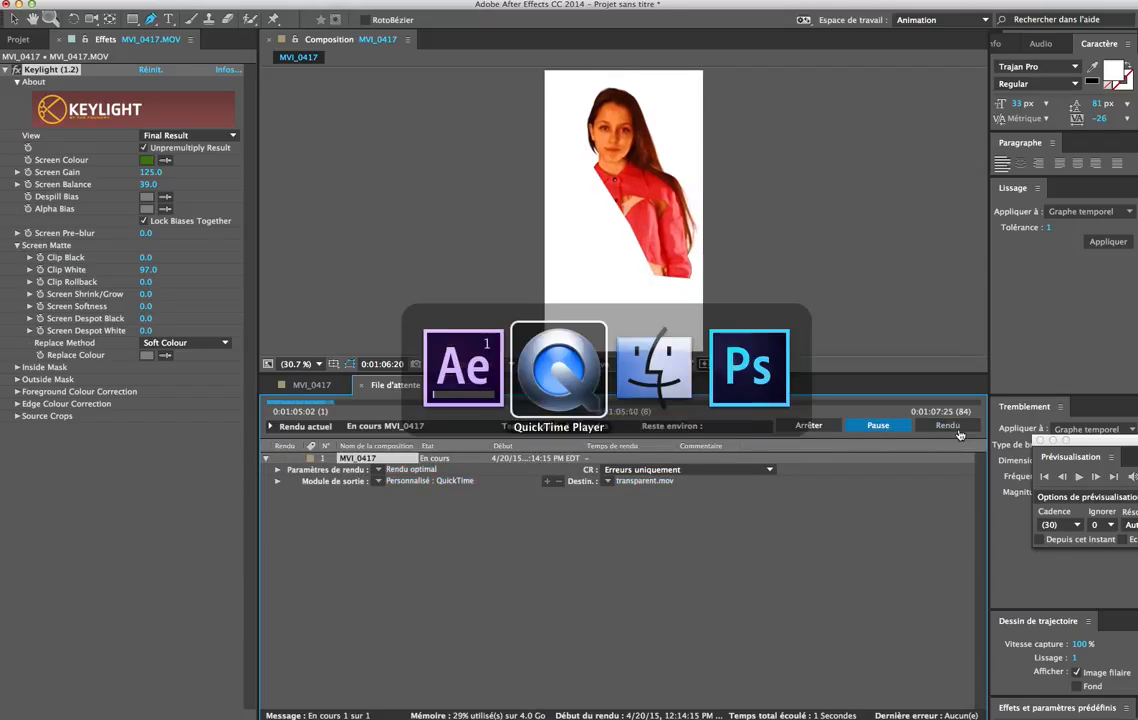
{"action": "key", "text": "super+Tab"}
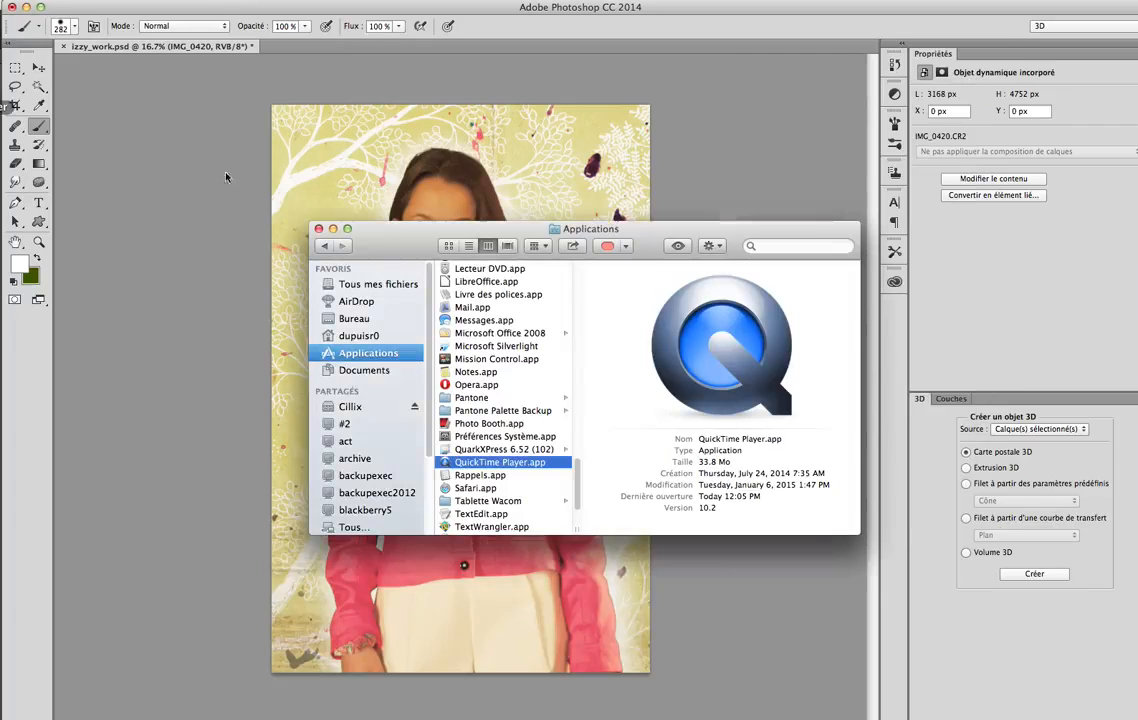
{"action": "scroll", "coordinate": [370, 450], "scroll_direction": "down", "scroll_amount": 3}
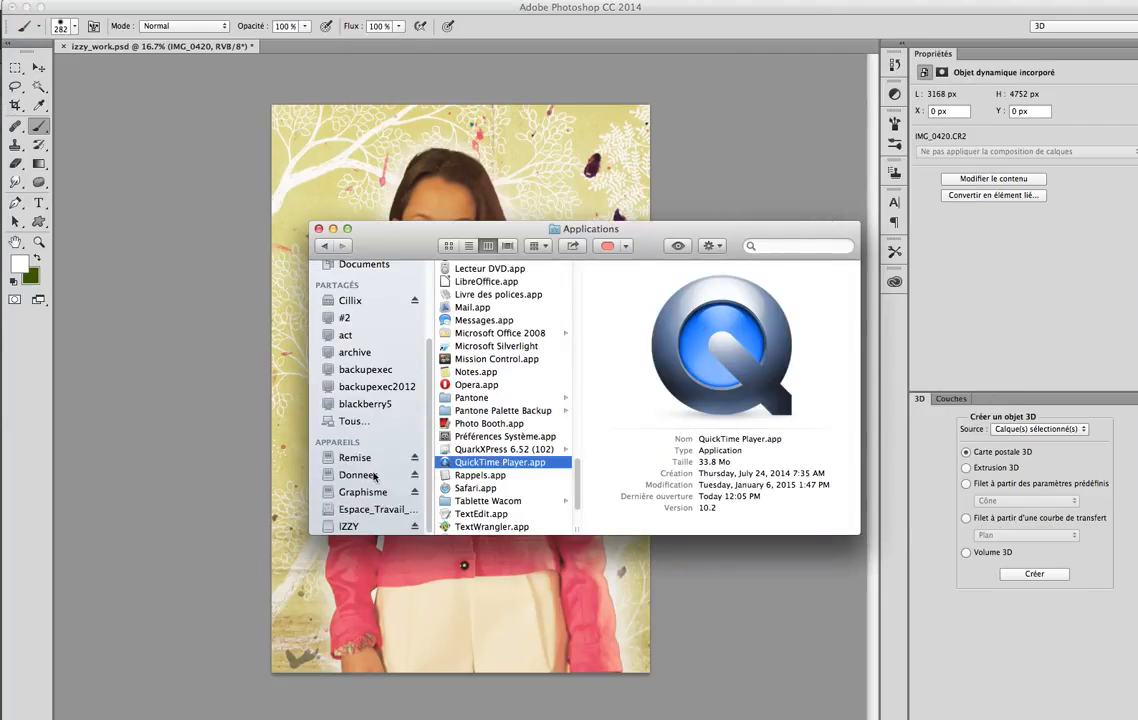
{"action": "left_click", "coordinate": [352, 526]}
{"action": "scroll", "coordinate": [455, 498], "scroll_direction": "down", "scroll_amount": 2}
{"action": "left_click", "coordinate": [475, 409]}
{"action": "scroll", "coordinate": [627, 495], "scroll_direction": "down", "scroll_amount": 5}
{"action": "scroll", "coordinate": [627, 495], "scroll_direction": "down", "scroll_amount": 5}
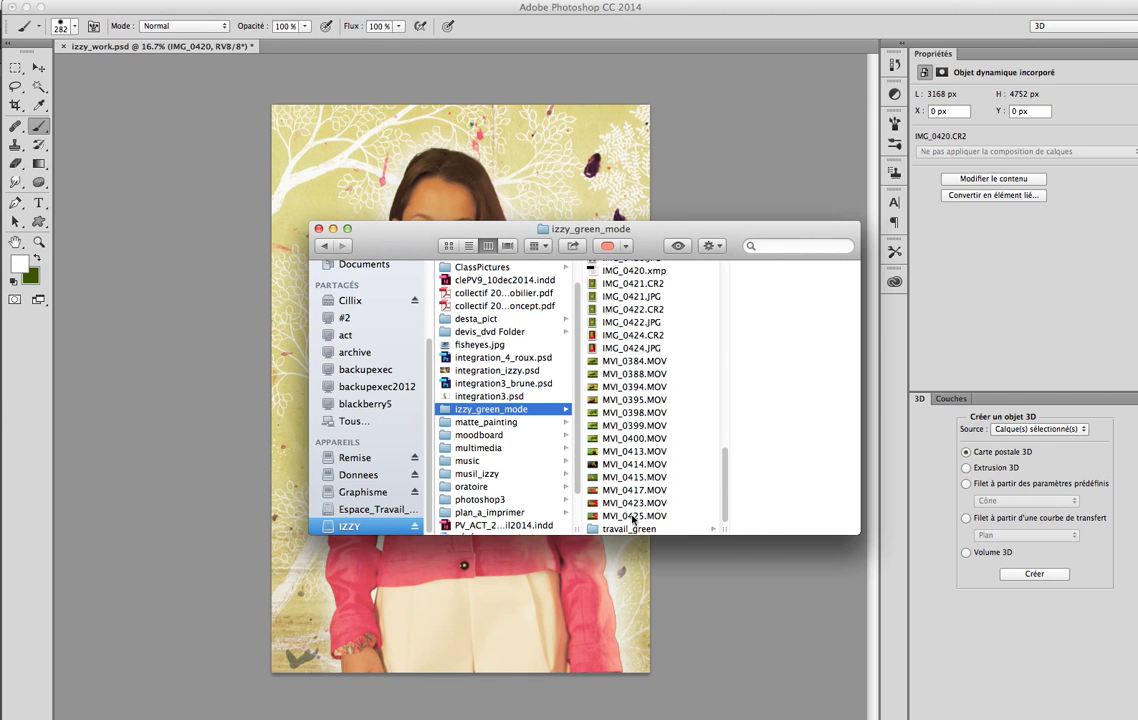
{"action": "left_click", "coordinate": [625, 518]}
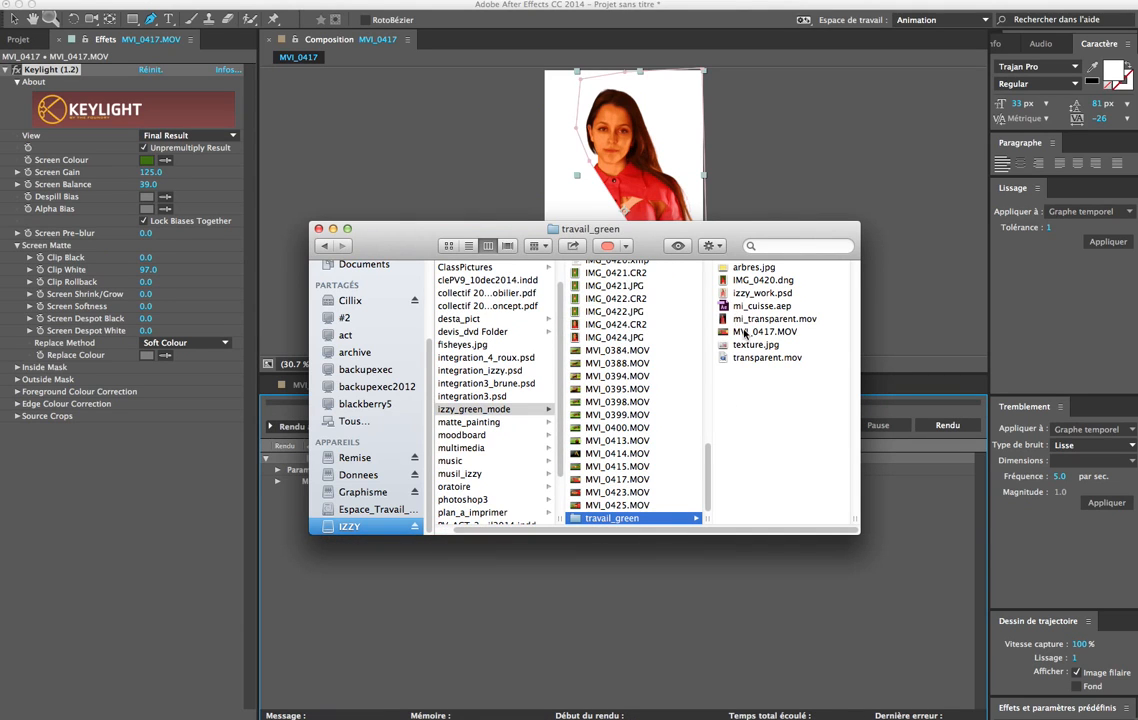
Step: Open IMG_0420.dng in Adobe Photoshop CC 2014 and bring it in from Camera Raw as a smart object
{"action": "left_click", "coordinate": [760, 280]}
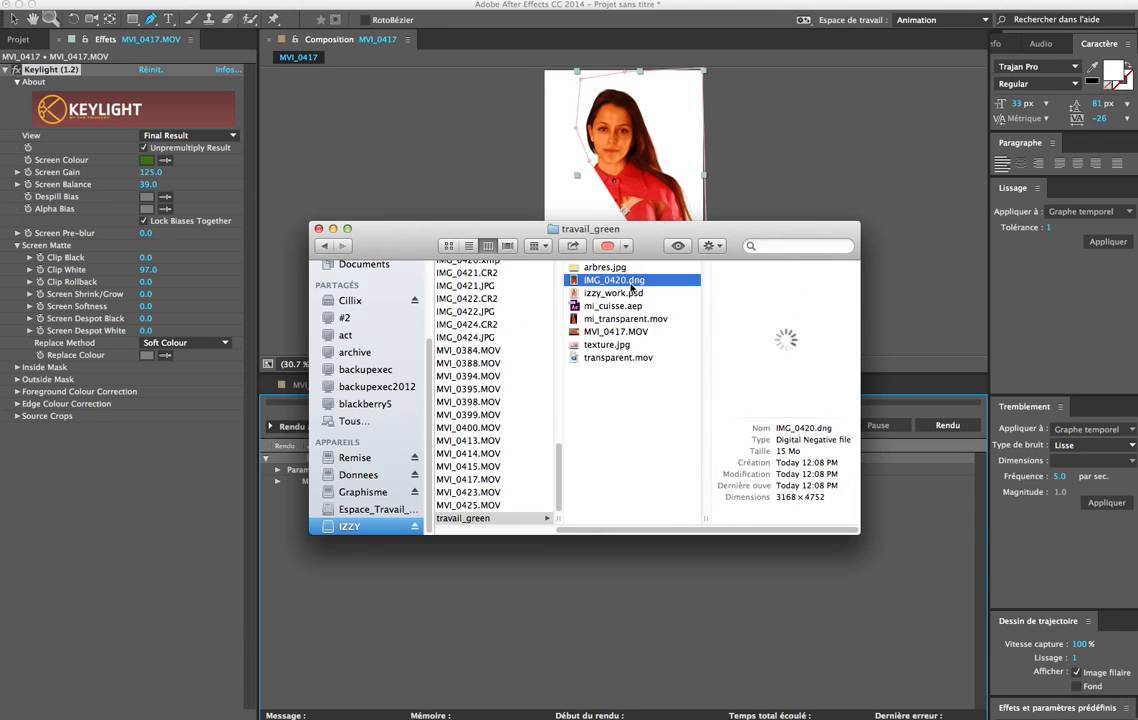
{"action": "right_click", "coordinate": [645, 282]}
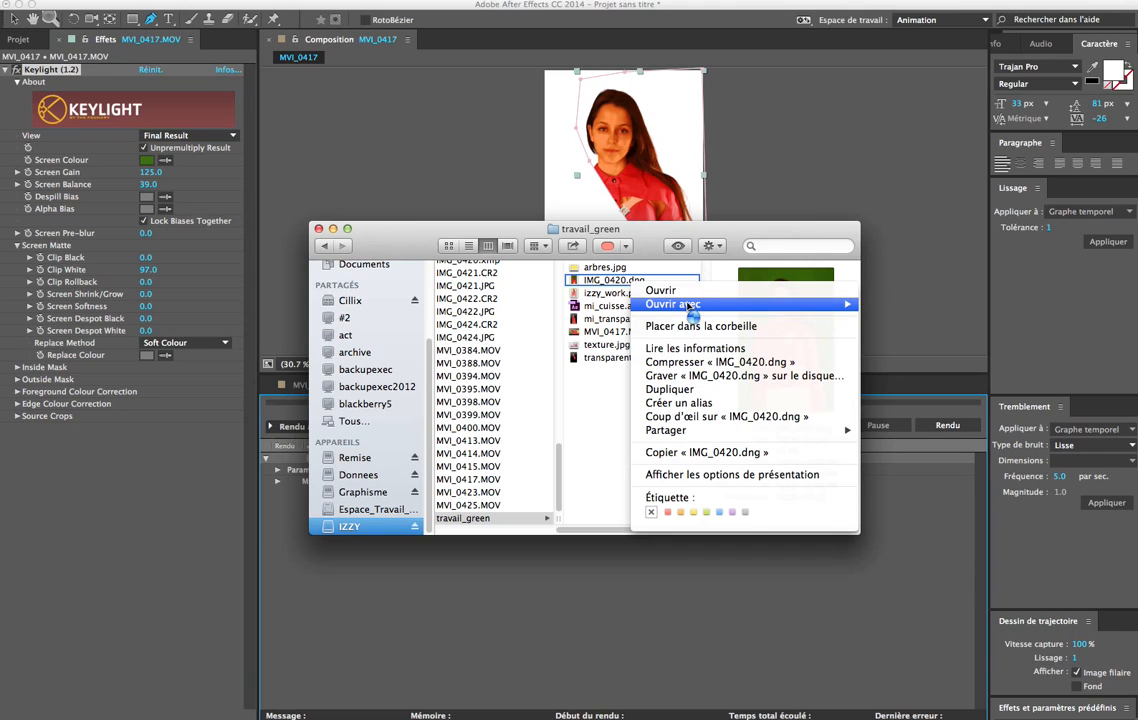
{"action": "mouse_move", "coordinate": [690, 305]}
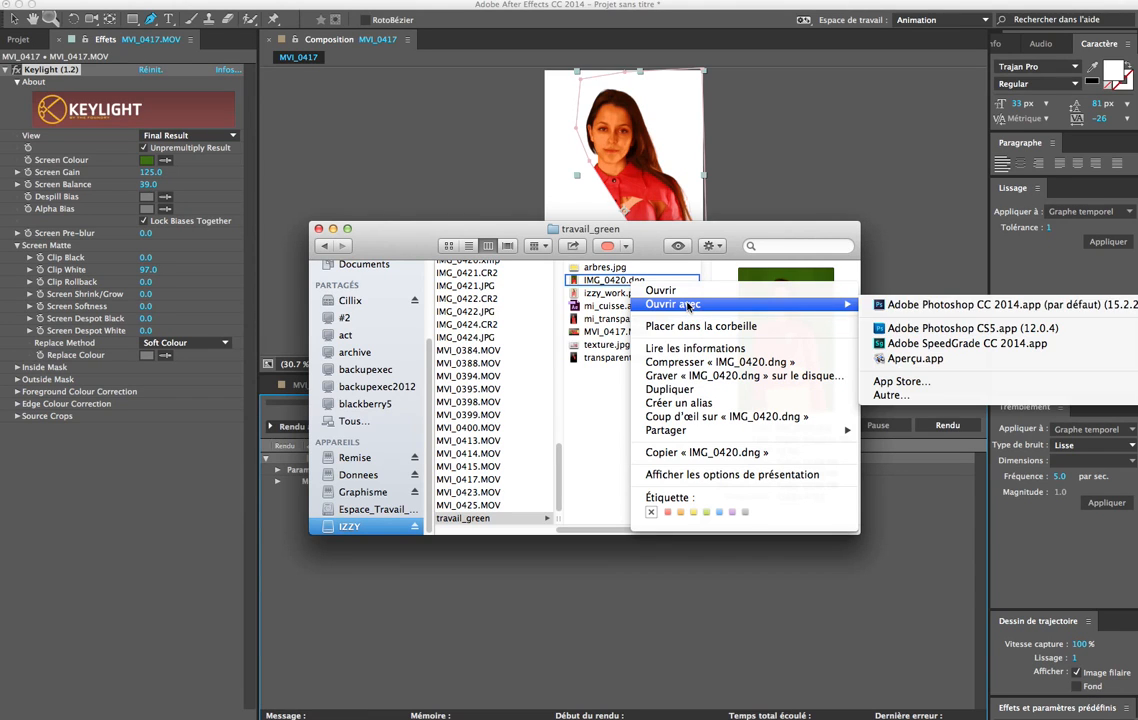
{"action": "left_click", "coordinate": [900, 304]}
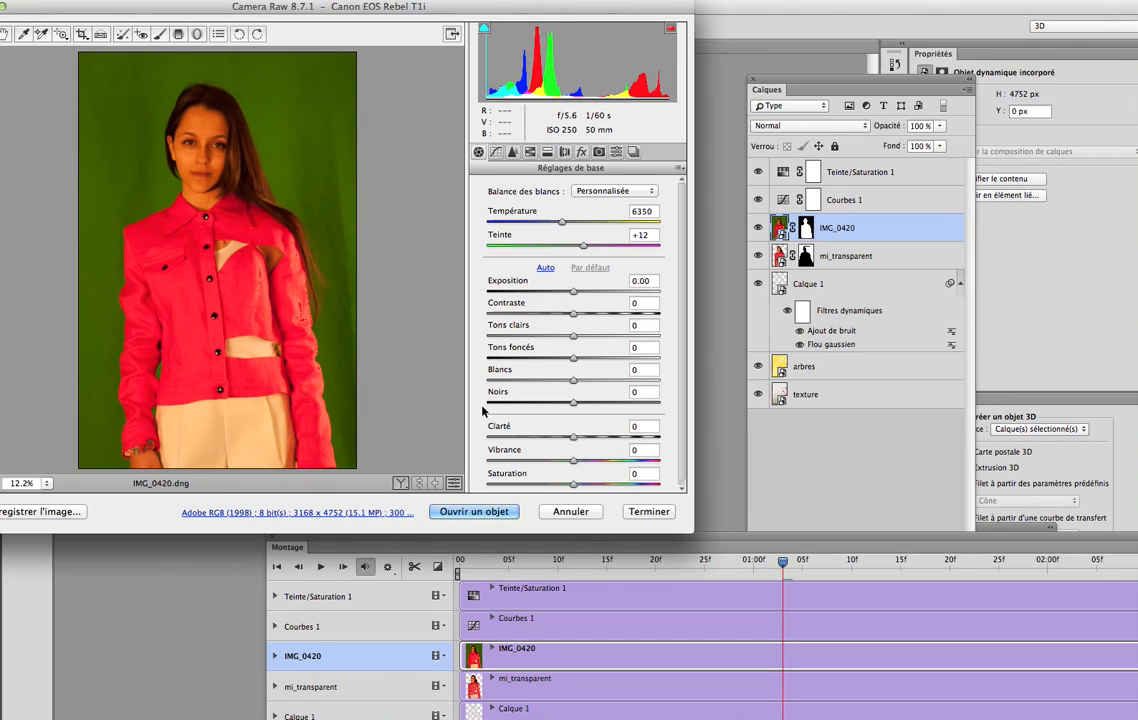
{"action": "left_click", "coordinate": [476, 511]}
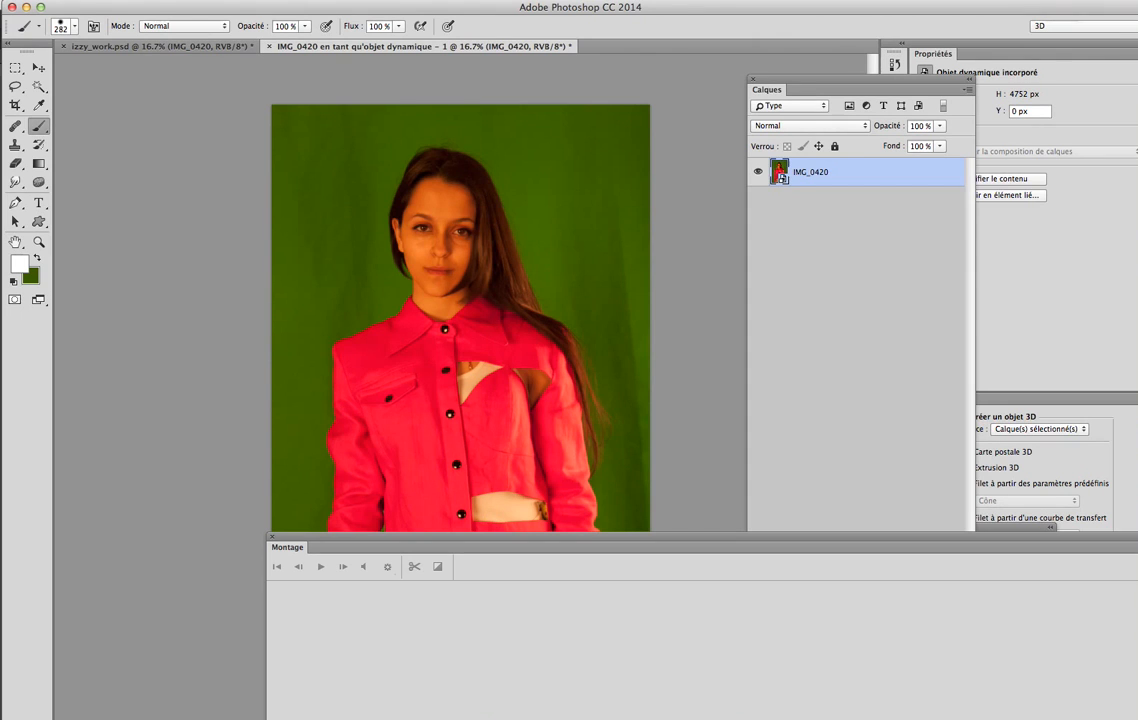
Step: Resample the image to 720 × 1080 pixels at a resolution of 72 pixels per inch
{"action": "key", "text": "super+alt+i"}
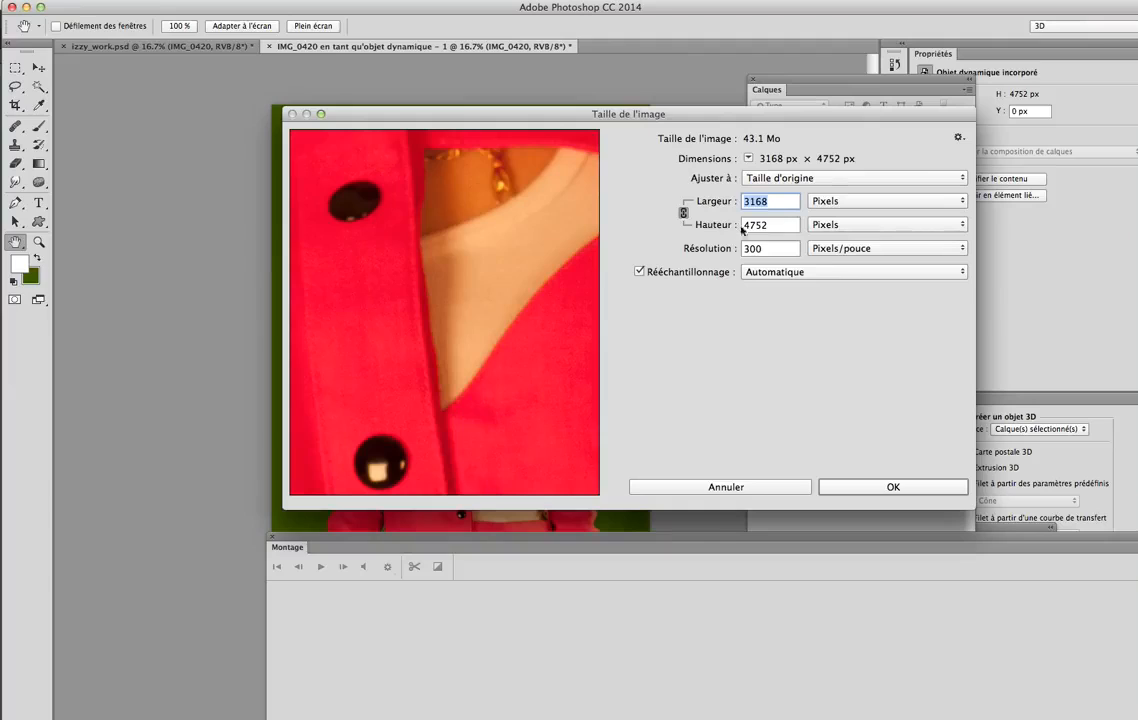
{"action": "left_click", "coordinate": [700, 249]}
{"action": "type", "text": "72"}
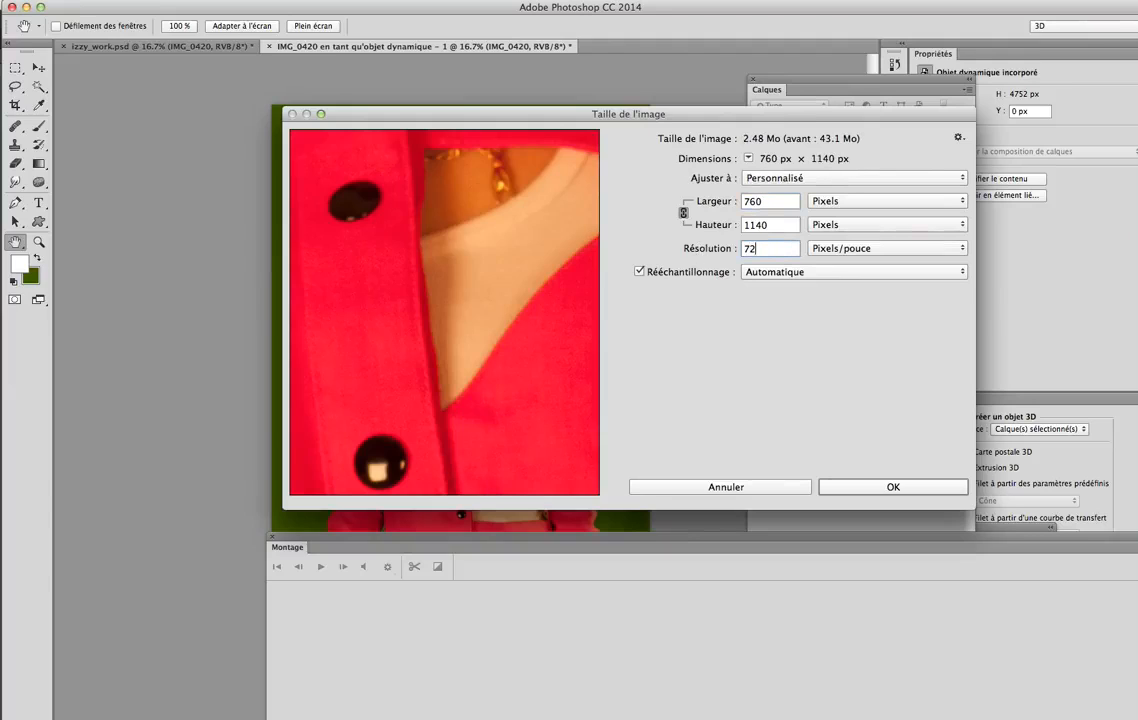
{"action": "double_click", "coordinate": [769, 203]}
{"action": "type", "text": "720"}
{"action": "double_click", "coordinate": [758, 225]}
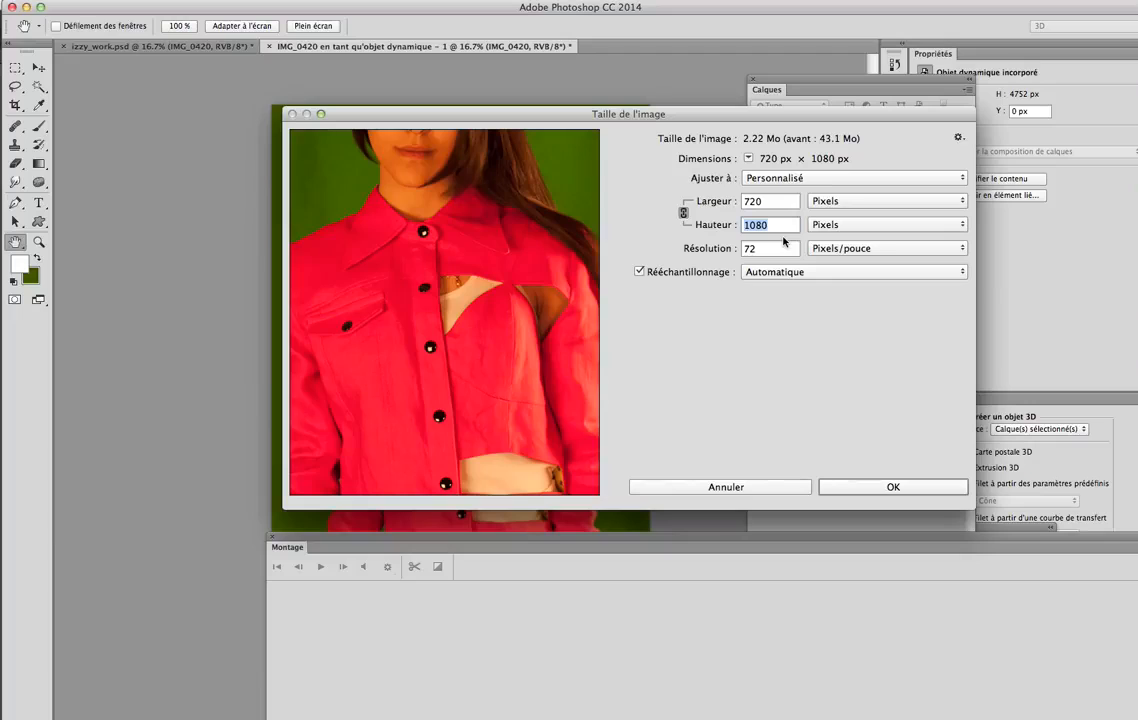
{"action": "left_click", "coordinate": [755, 225]}
{"action": "left_click", "coordinate": [893, 487]}
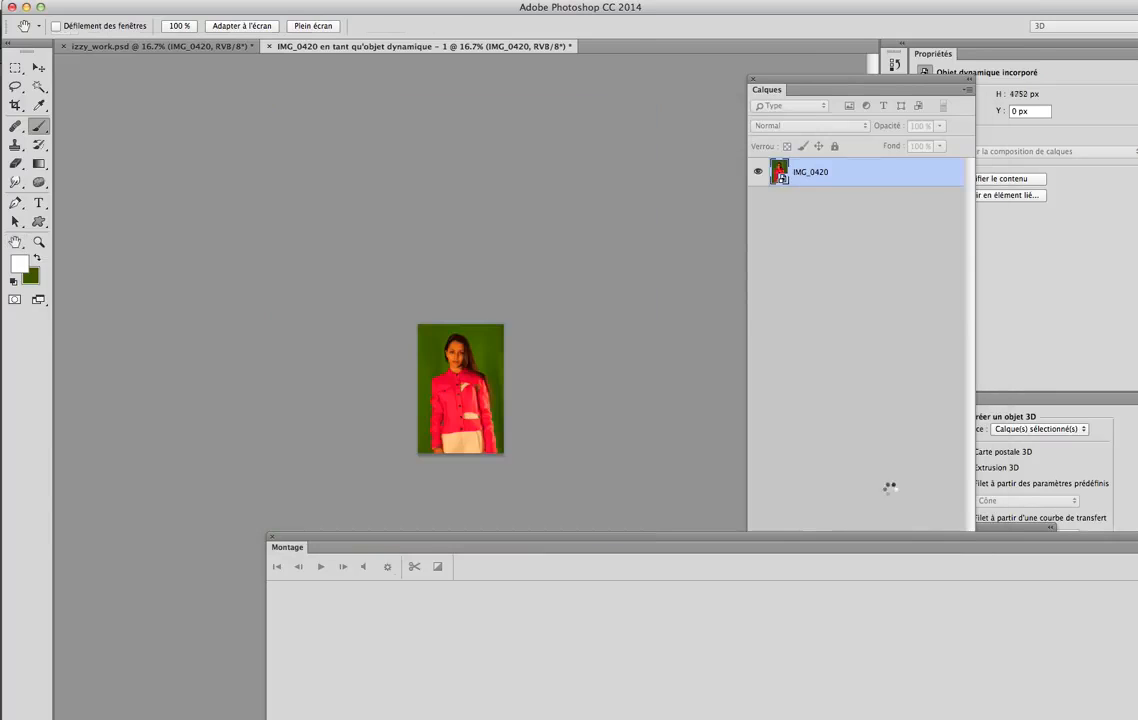
{"action": "key", "text": "b"}
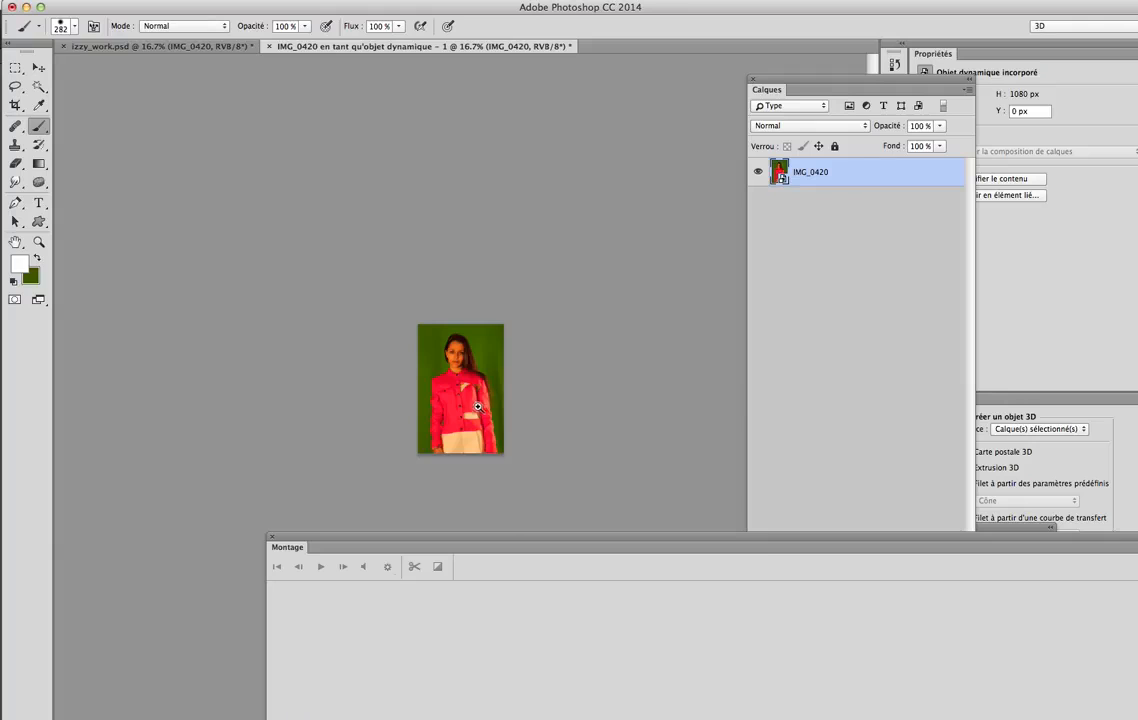
{"action": "left_click", "coordinate": [473, 402], "text": "super"}
{"action": "left_click", "coordinate": [472, 403], "text": "super"}
{"action": "left_click", "coordinate": [472, 403], "text": "super"}
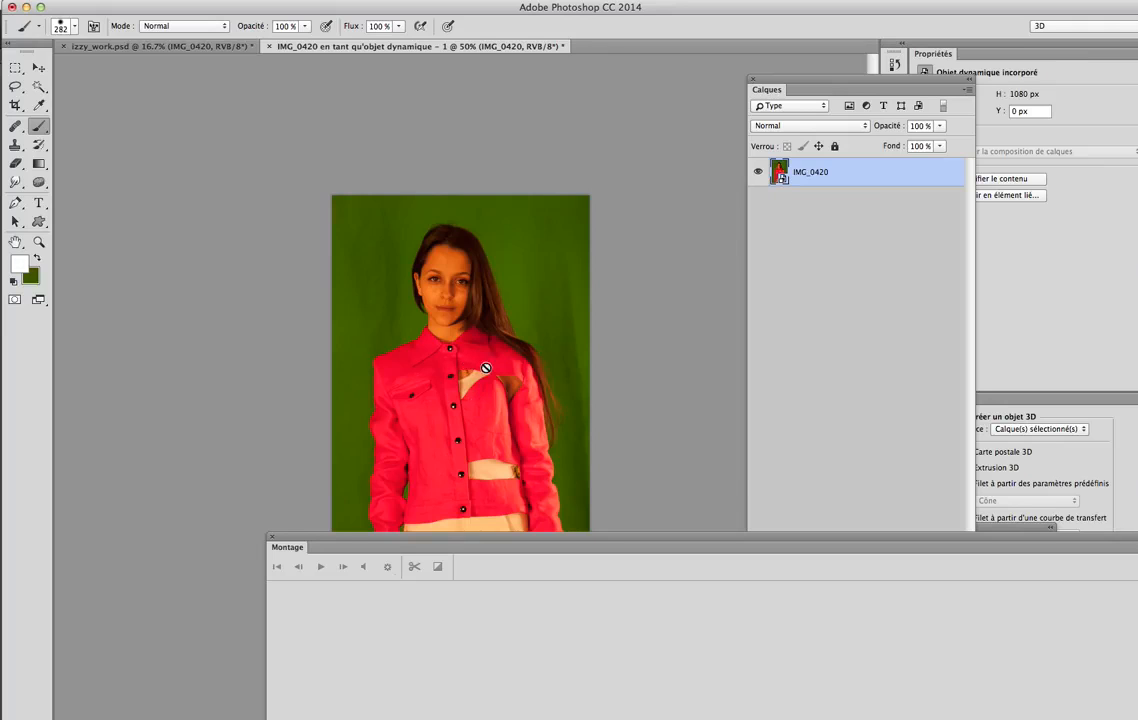
Step: Switch to Finder, preview transparent.mov in the travail_green folder, and return to Photoshop
{"action": "key", "text": "super+Tab"}
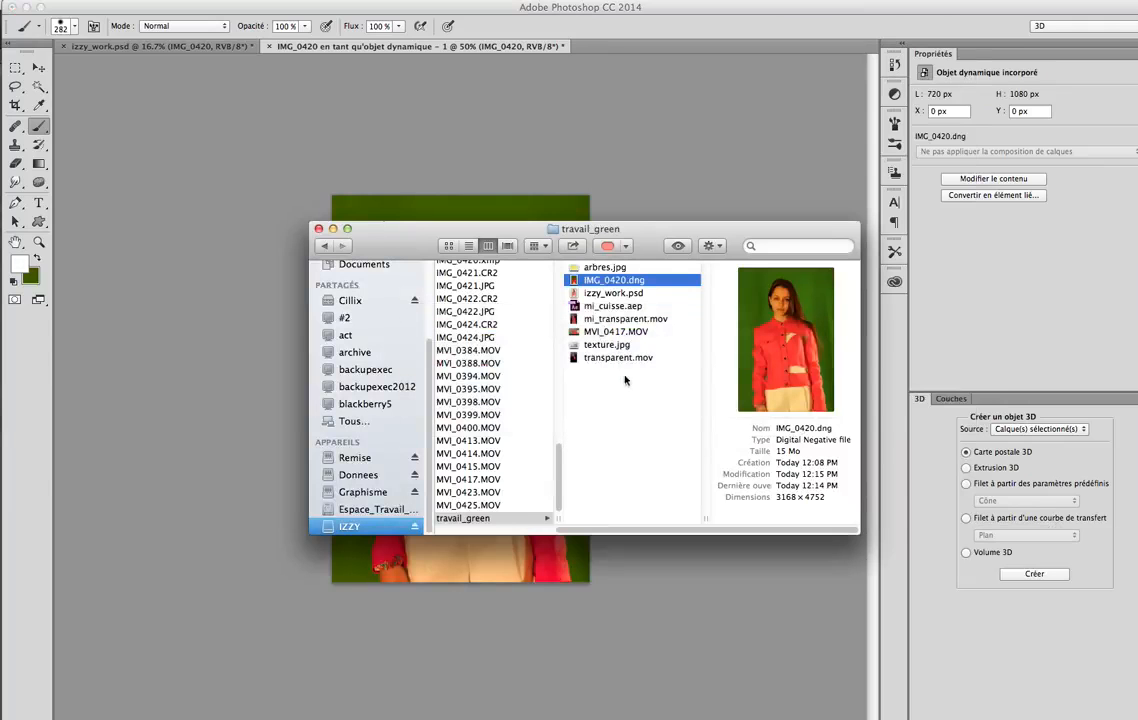
{"action": "left_click", "coordinate": [621, 381]}
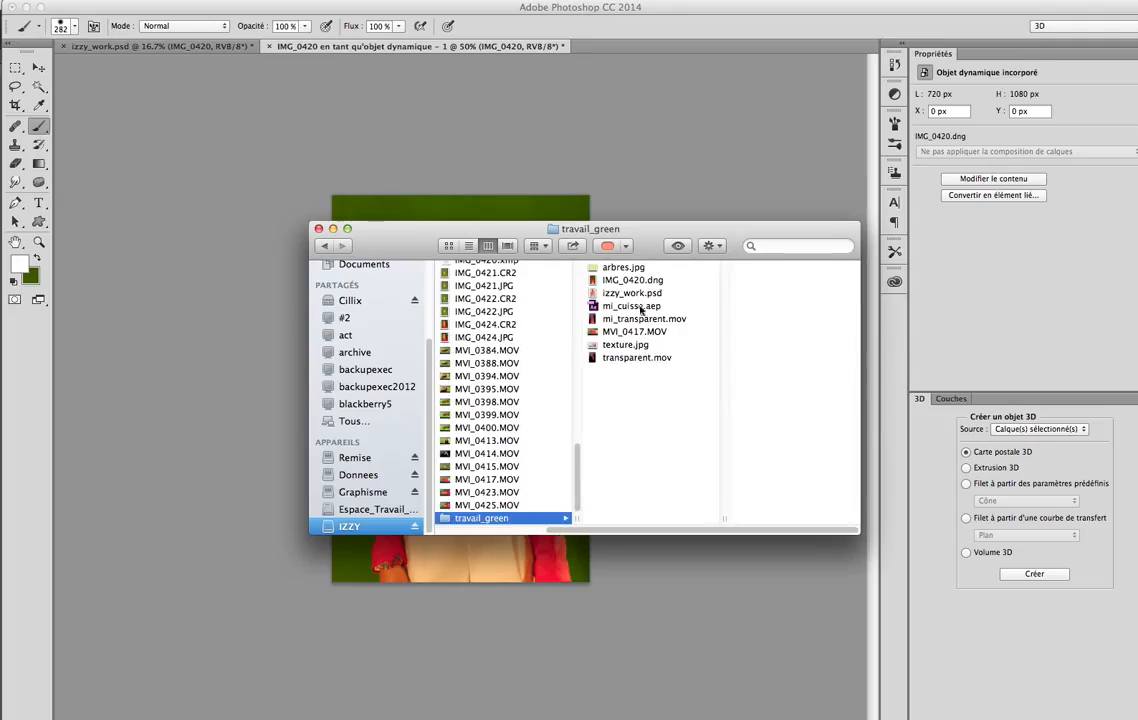
{"action": "left_click", "coordinate": [636, 357]}
{"action": "key", "text": "space"}
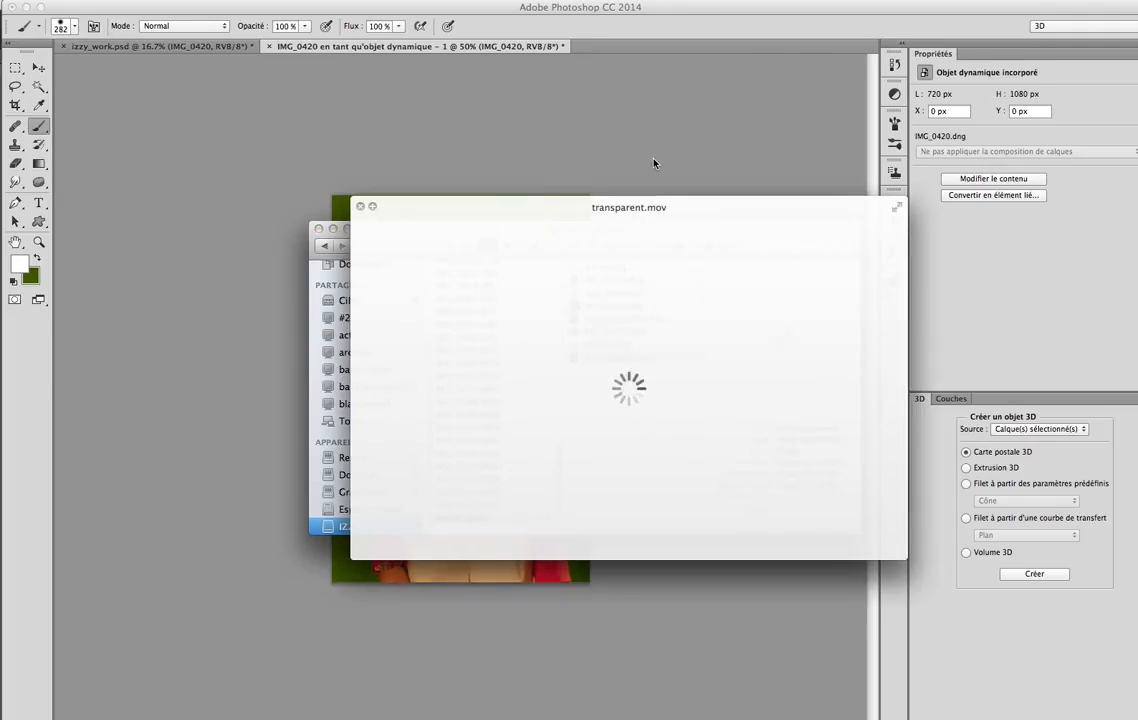
{"action": "key", "text": "space"}
{"action": "key", "text": "super+Tab"}
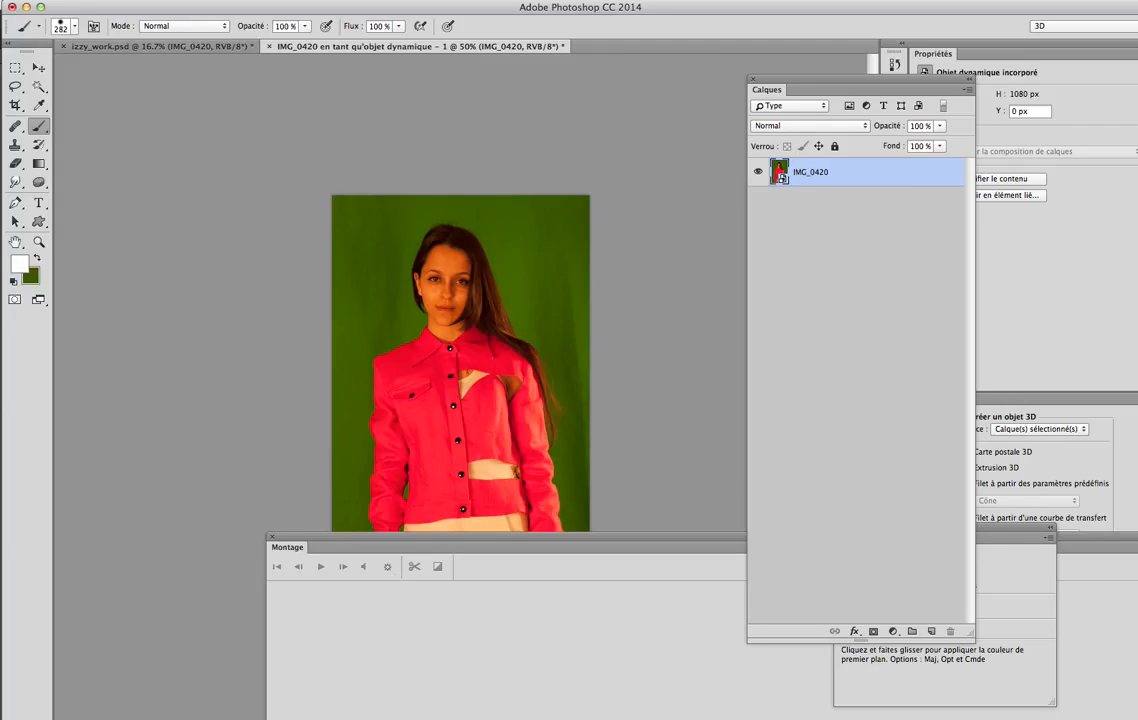
{"action": "left_click", "coordinate": [45, 1]}
{"action": "left_click", "coordinate": [58, 25]}
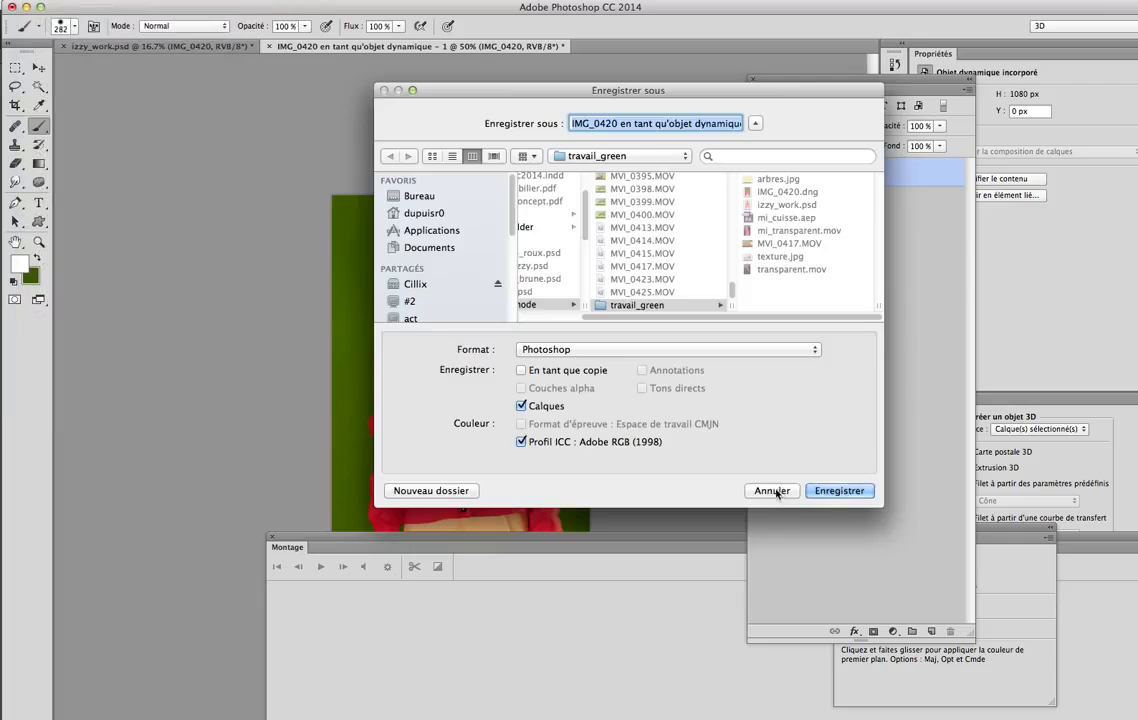
{"action": "left_click", "coordinate": [773, 491]}
Step: Save the document as test_israel.psd in the travail_green folder, in Photoshop format with maximum compatibility
{"action": "left_click", "coordinate": [48, 2]}
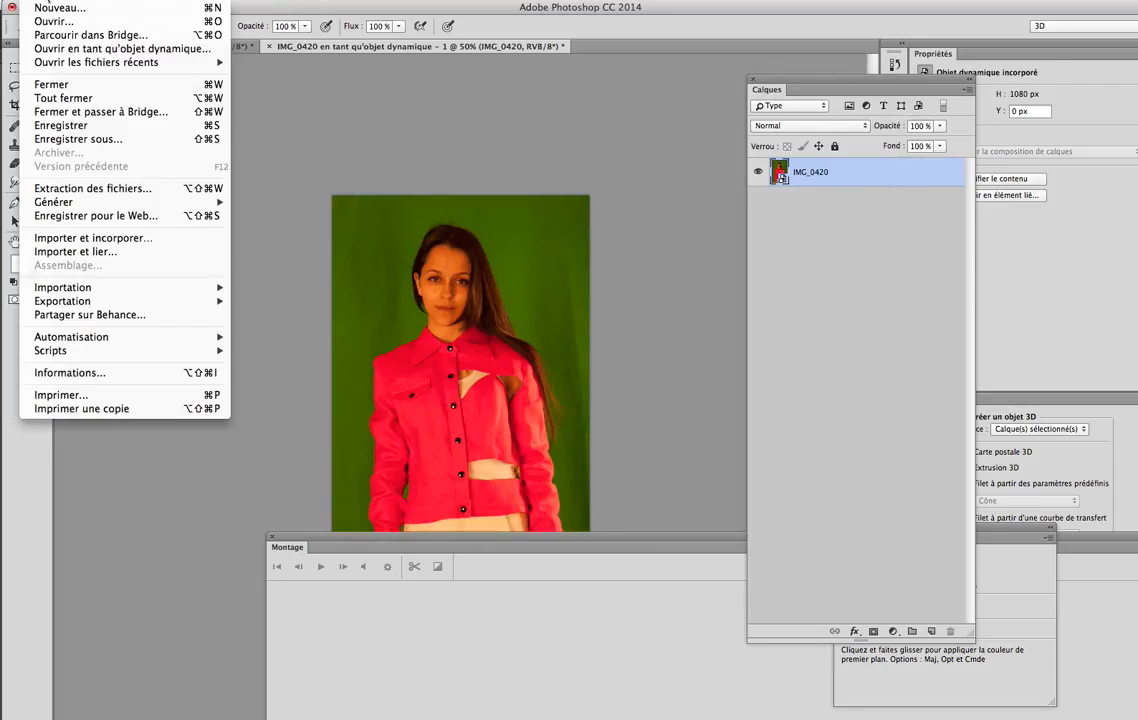
{"action": "left_click", "coordinate": [132, 138]}
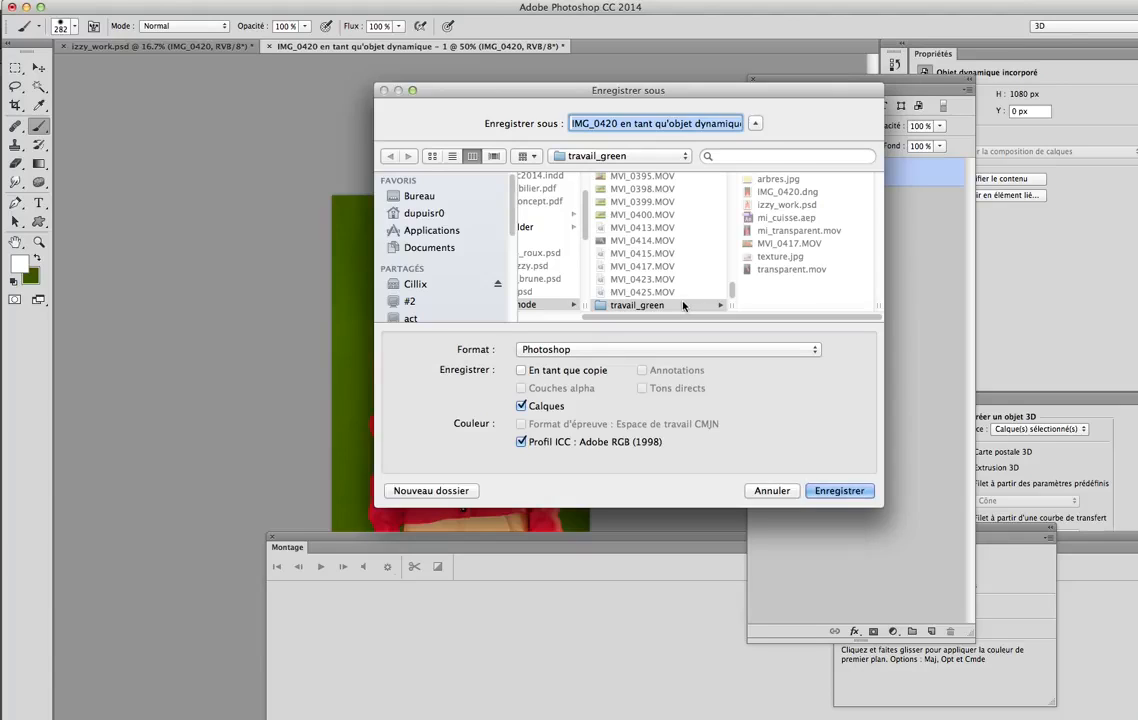
{"action": "type", "text": "test"}
{"action": "type", "text": "_save"}
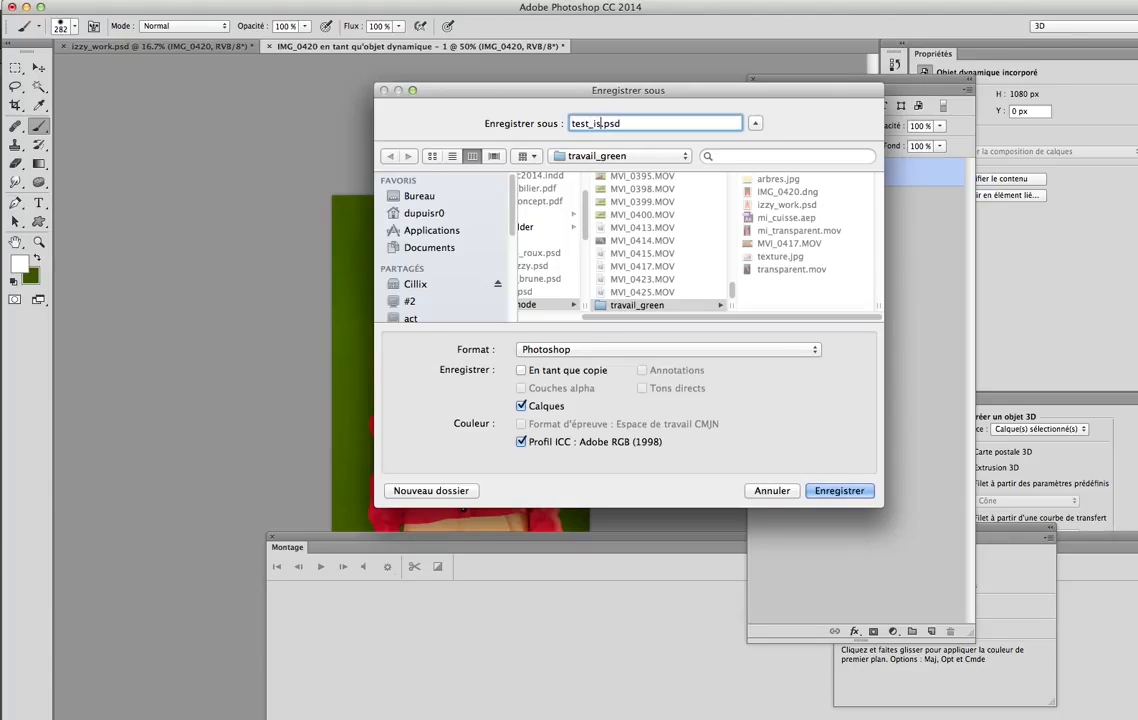
{"action": "key", "text": "Return"}
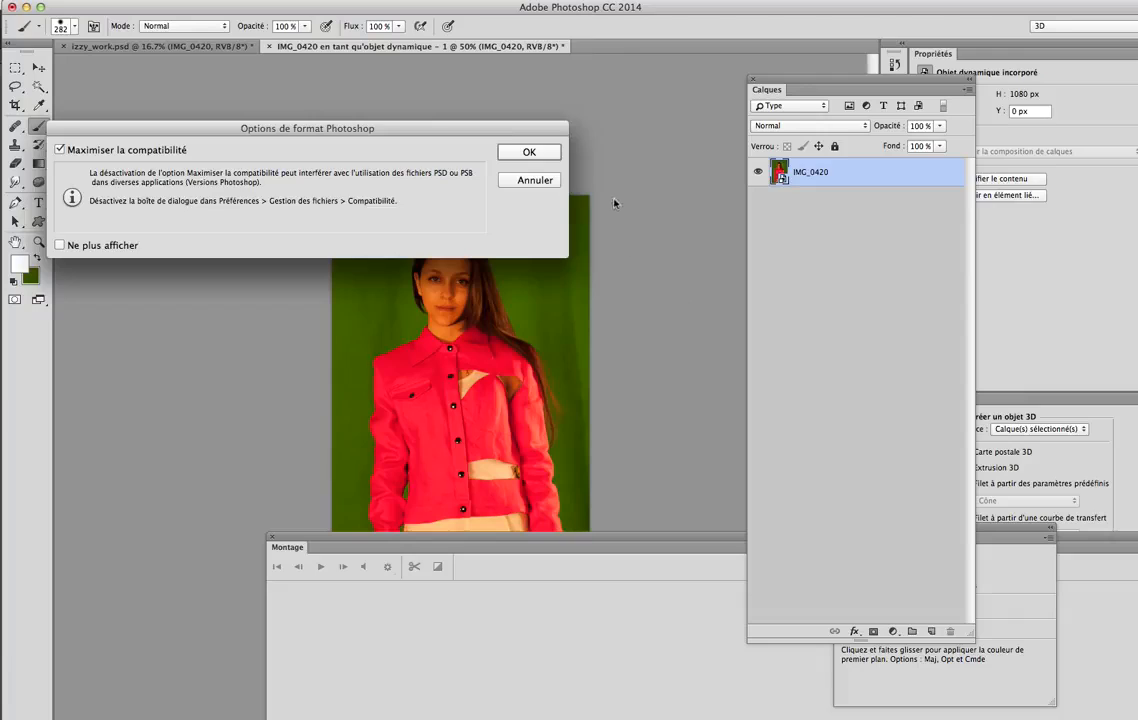
{"action": "left_click", "coordinate": [515, 152]}
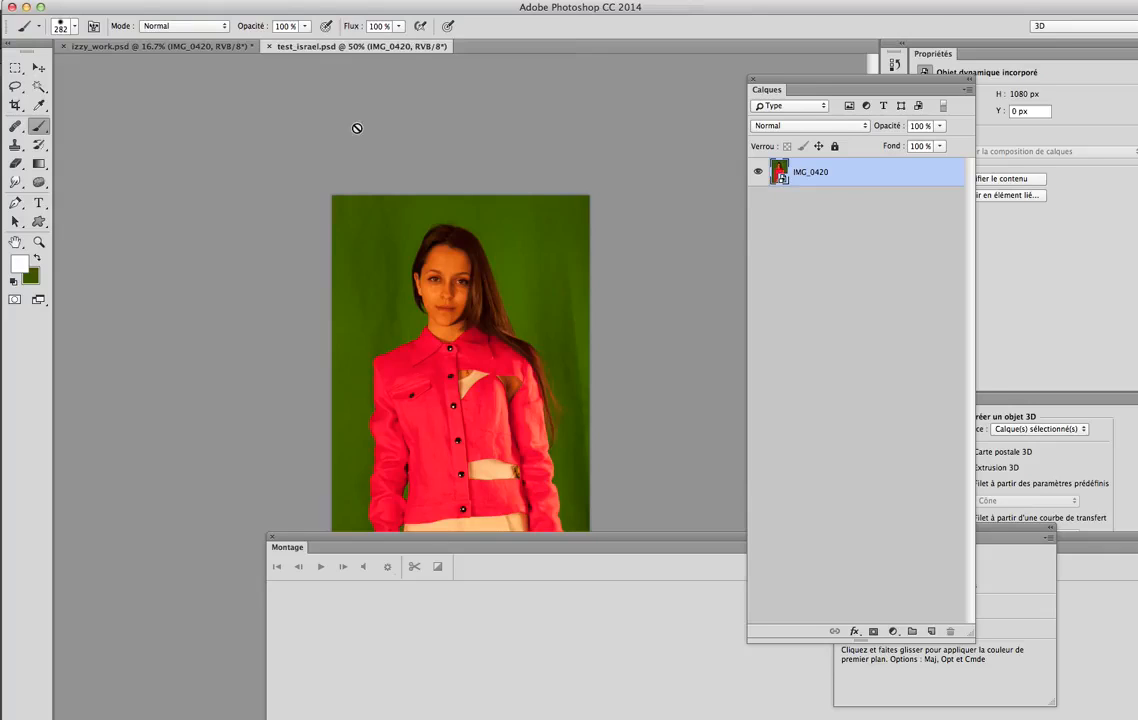
Step: Place transparent.mov as an embedded layer above IMG_0420, with its opacity at 70 % to check it against the still
{"action": "left_click", "coordinate": [42, 0]}
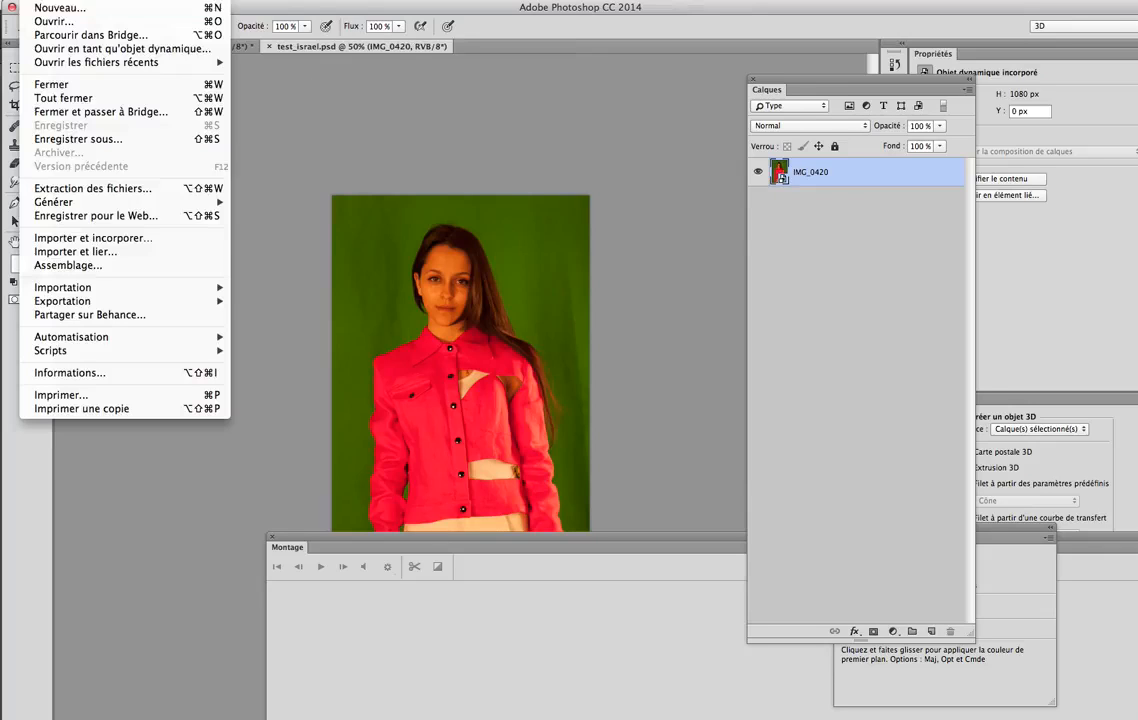
{"action": "left_click", "coordinate": [145, 241]}
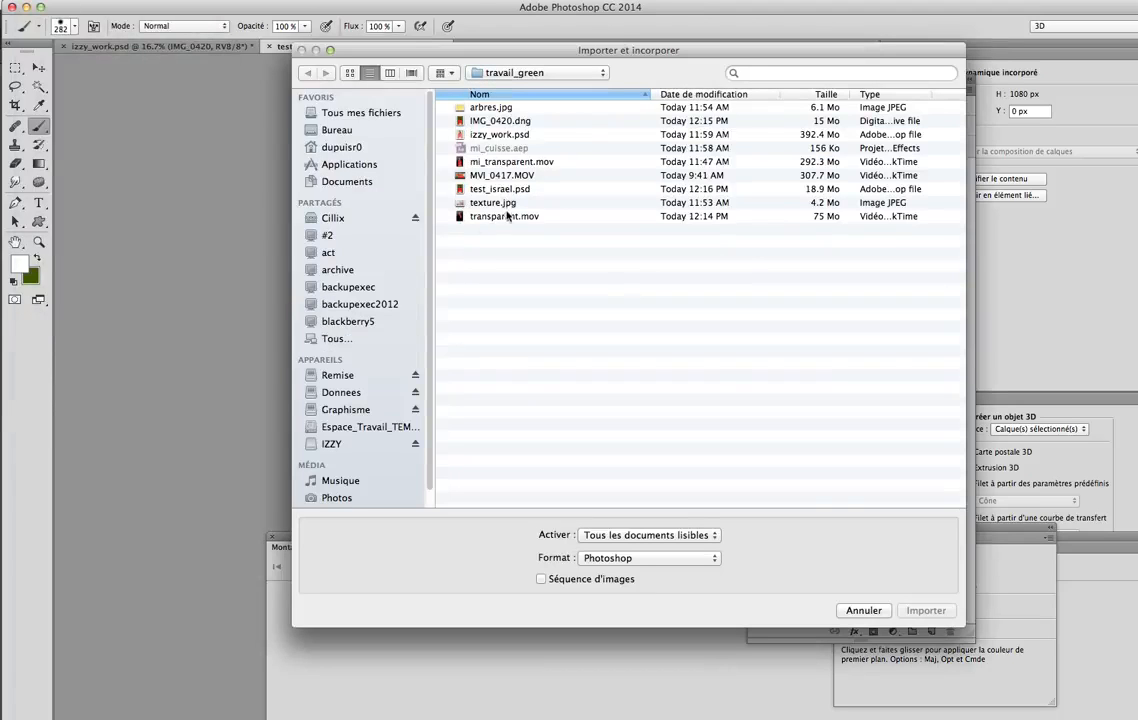
{"action": "left_click", "coordinate": [505, 216]}
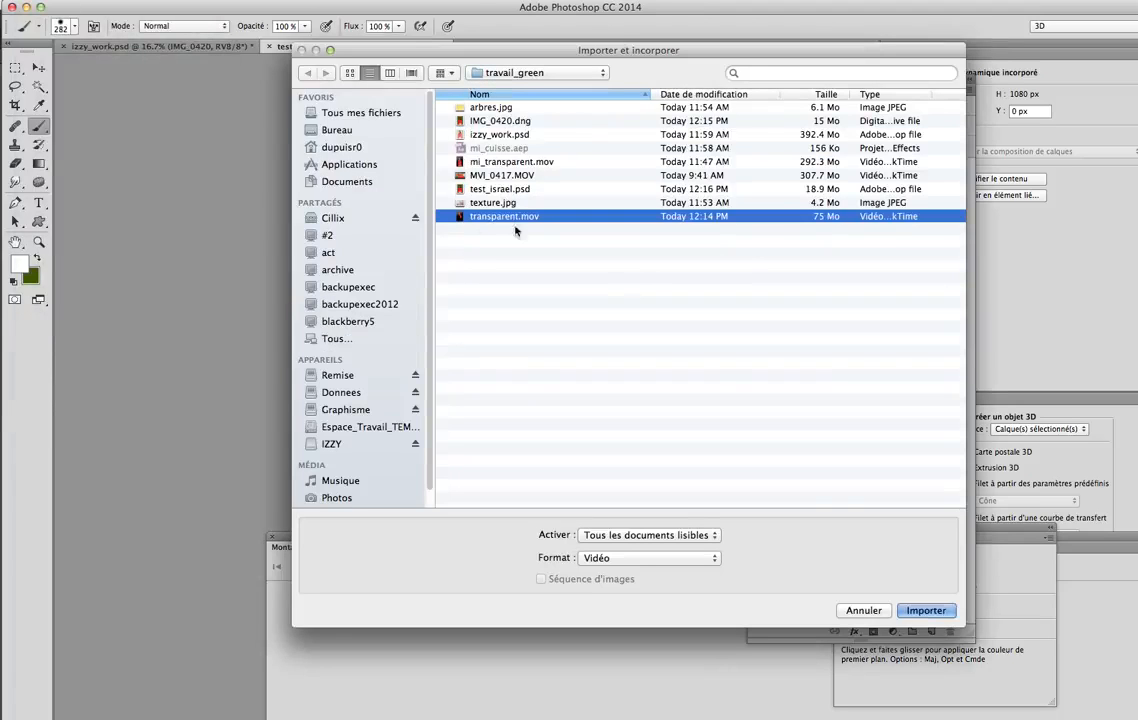
{"action": "left_click", "coordinate": [924, 611]}
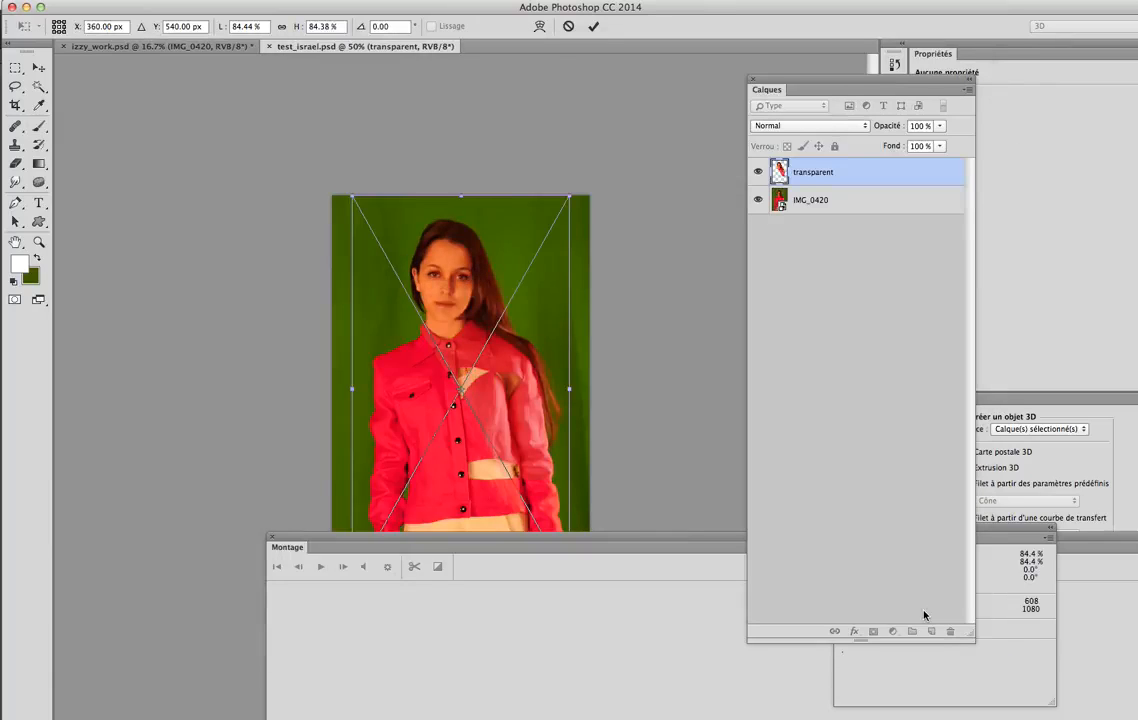
{"action": "left_click", "coordinate": [939, 125]}
{"action": "left_click_drag", "start_coordinate": [937, 142], "coordinate": [921, 145]}
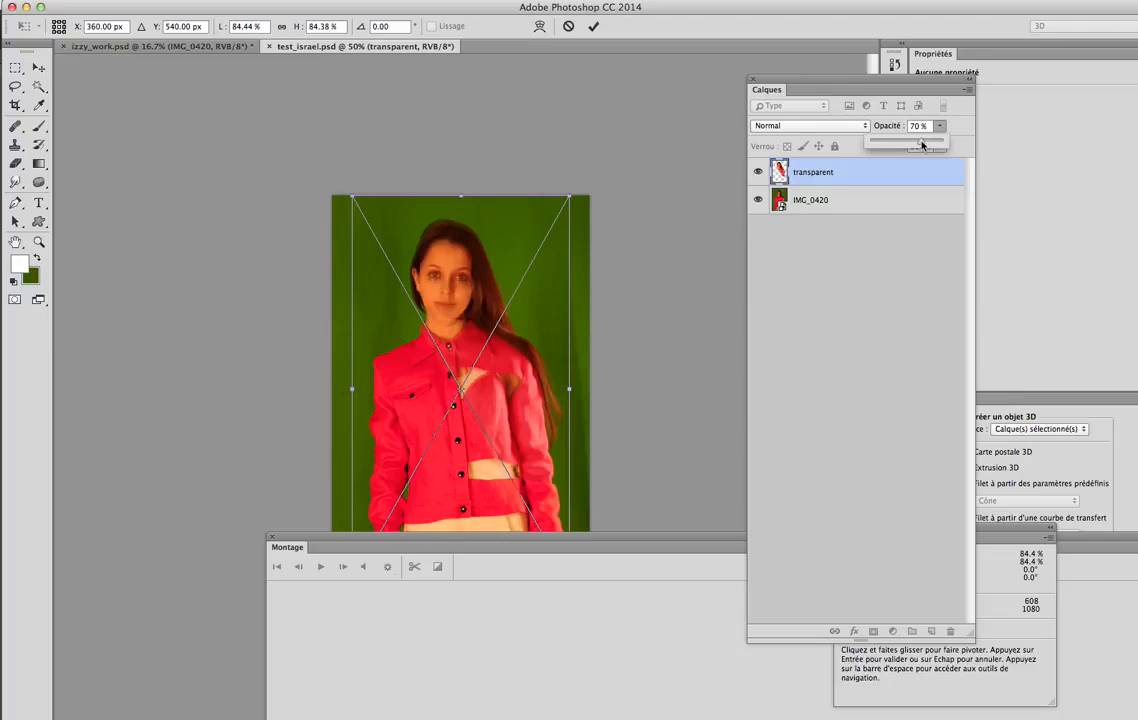
{"action": "left_click_drag", "start_coordinate": [477, 359], "coordinate": [477, 355]}
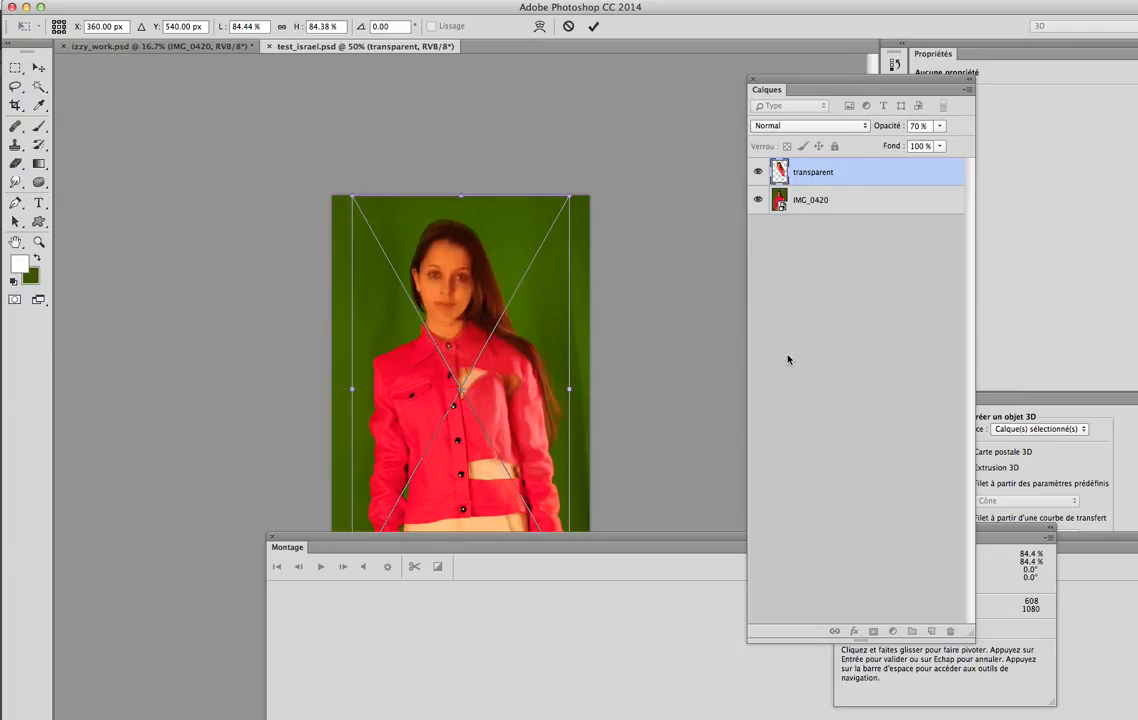
{"action": "key", "text": "b"}
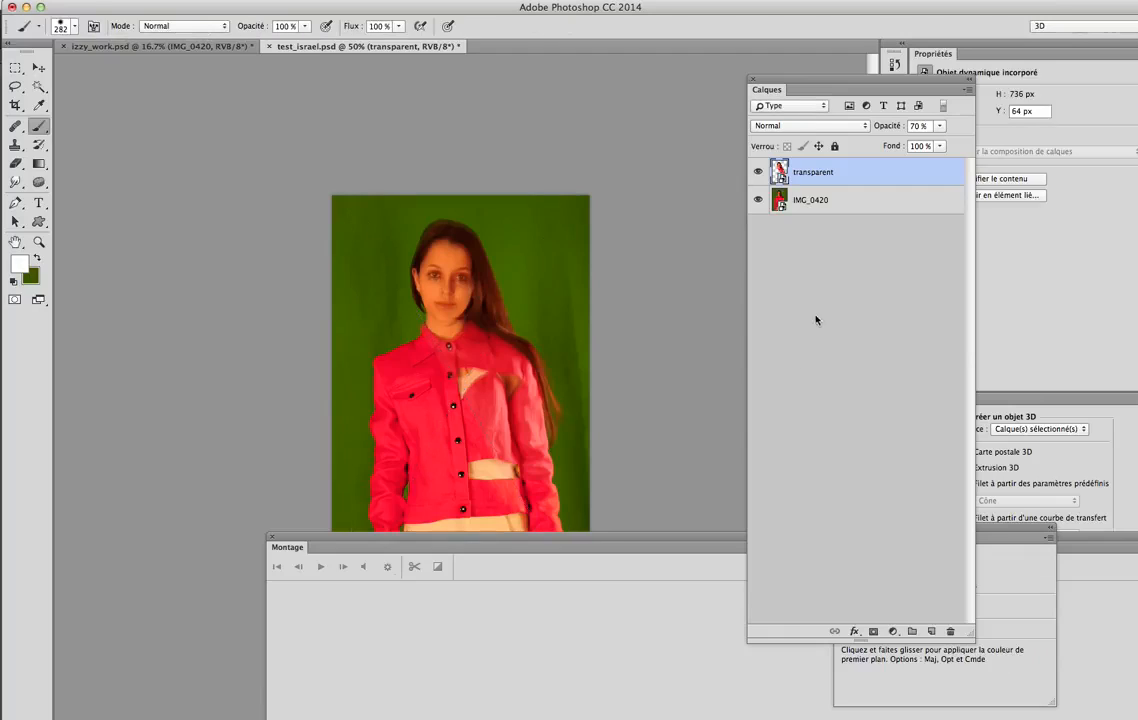
Step: Set the transparent layer's opacity to 100 % and rename it video
{"action": "left_click", "coordinate": [940, 127]}
{"action": "left_click", "coordinate": [861, 185]}
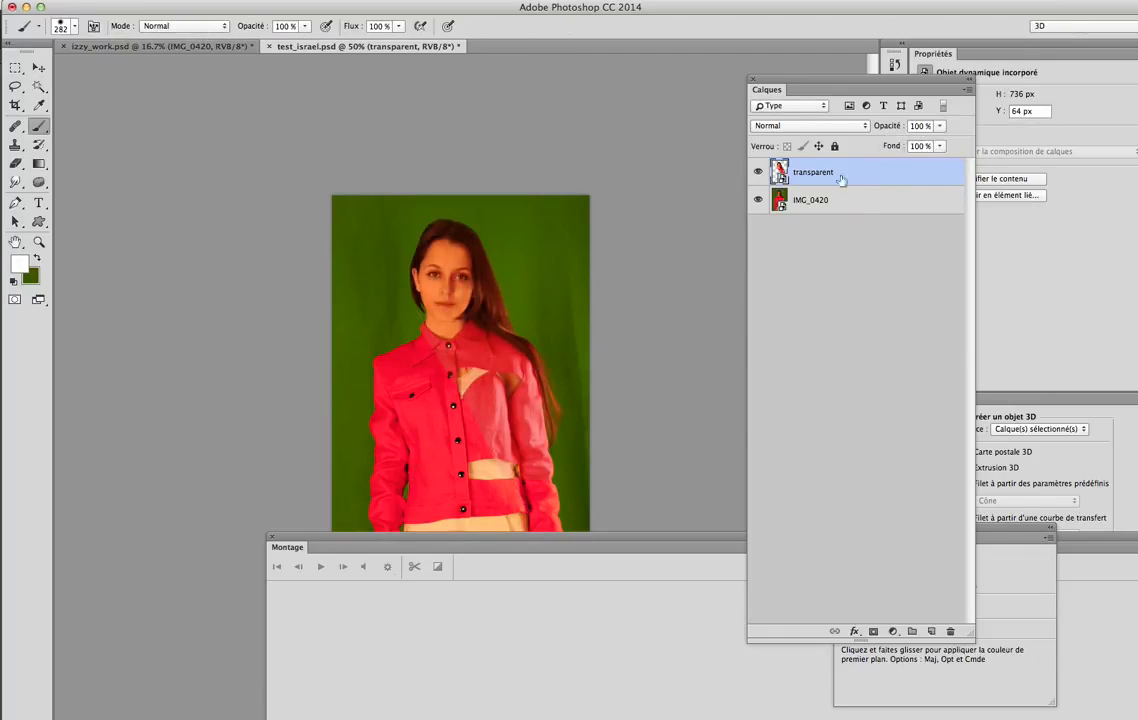
{"action": "double_click", "coordinate": [825, 176]}
{"action": "type", "text": "video"}
{"action": "key", "text": "Return"}
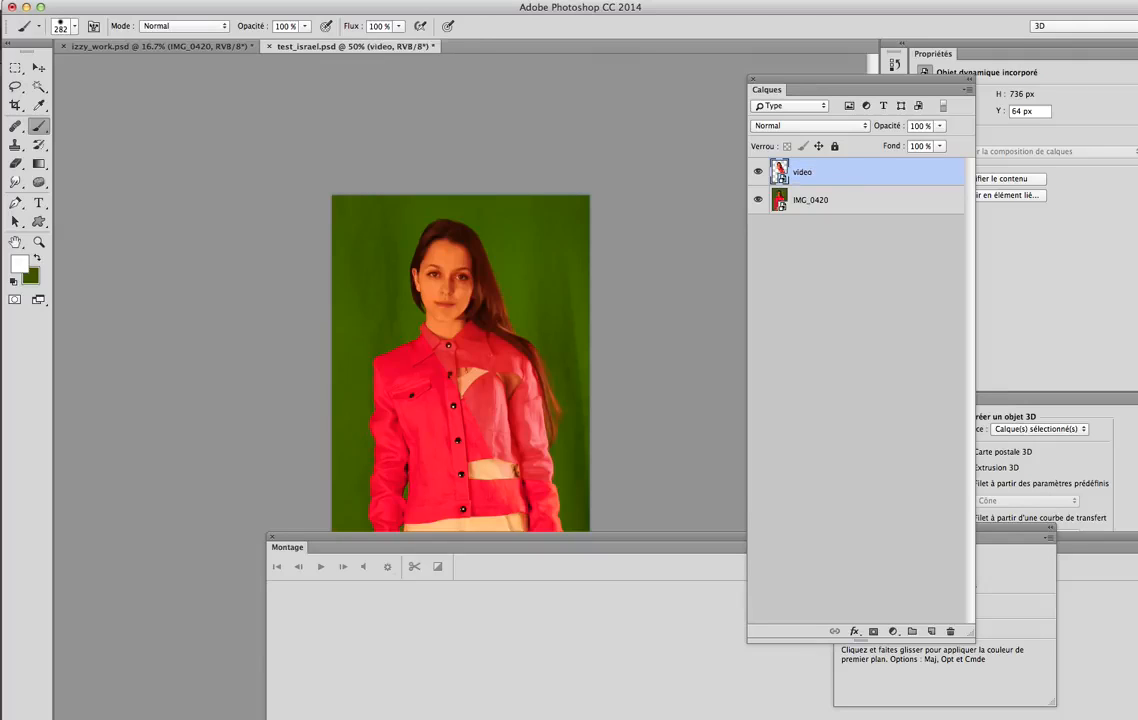
Step: Move the video layer below the IMG_0420 layer and rename IMG_0420 as images
{"action": "key", "text": "super+["}
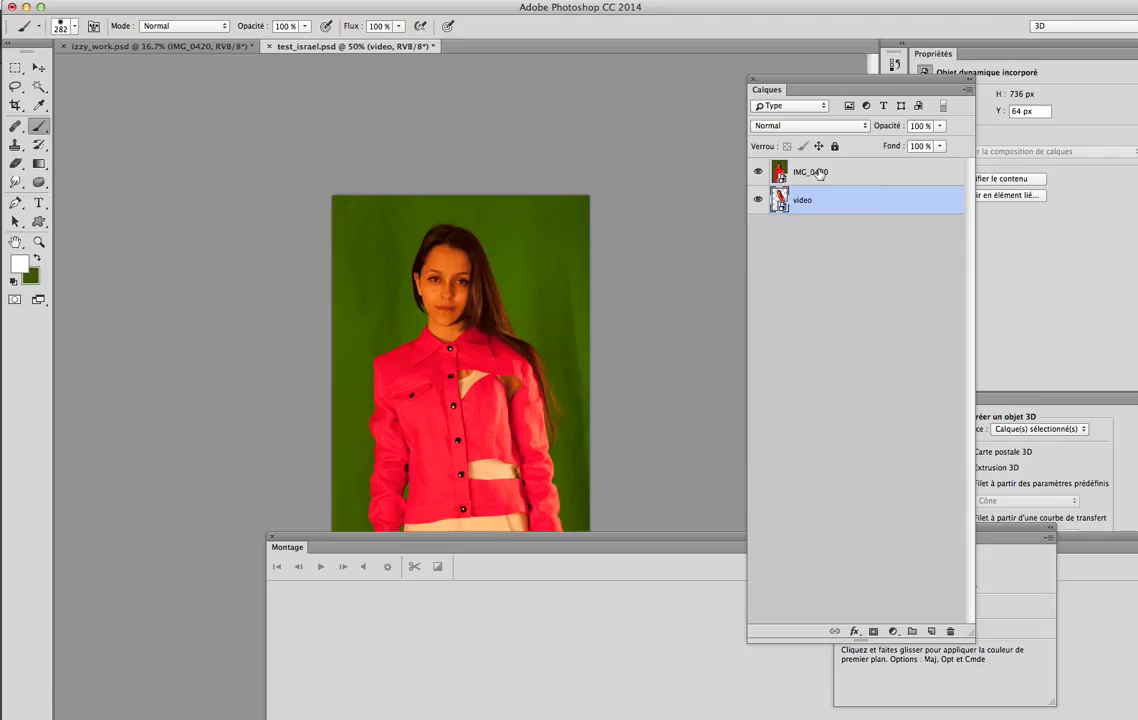
{"action": "double_click", "coordinate": [820, 172]}
{"action": "type", "text": "images"}
{"action": "key", "text": "Return"}
Step: Hide the images layer and add a layer mask to the video layer
{"action": "left_click", "coordinate": [757, 172]}
{"action": "left_click", "coordinate": [802, 201]}
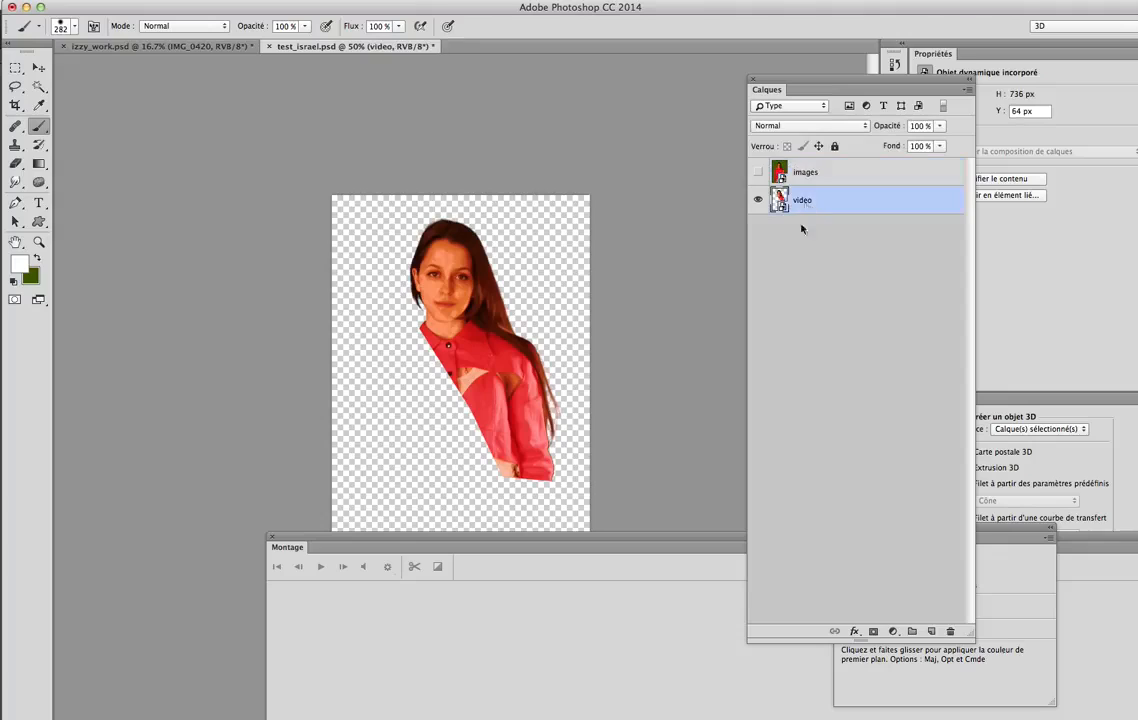
{"action": "left_click", "coordinate": [873, 631]}
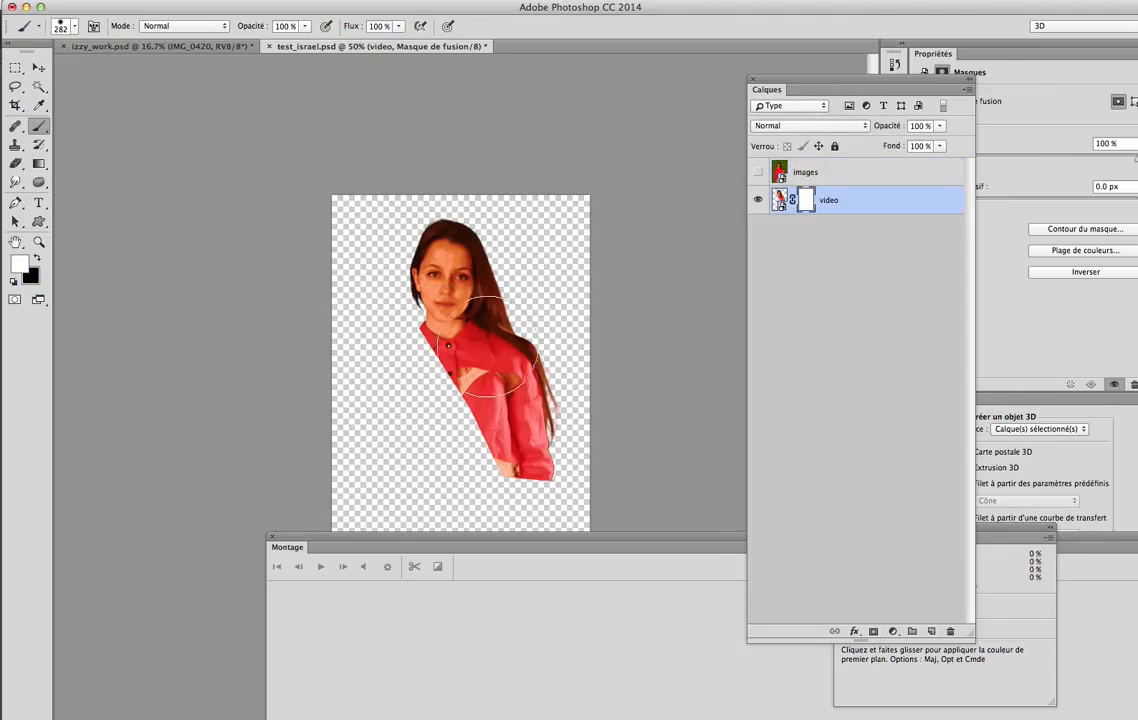
Step: Paint black on the video mask with a 57 px brush at 17 % hardness, leaving the hair and jacket's outer edge
{"action": "right_click", "coordinate": [509, 370]}
{"action": "left_click", "coordinate": [584, 410]}
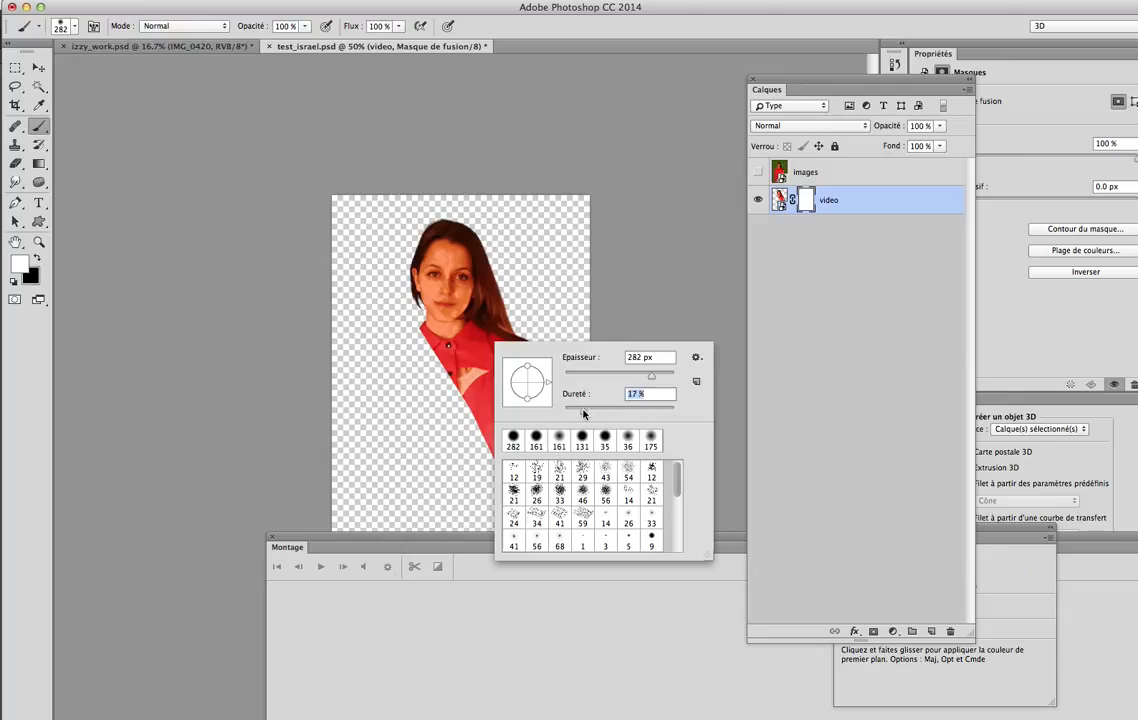
{"action": "left_click_drag", "start_coordinate": [651, 377], "coordinate": [598, 378]}
{"action": "left_click", "coordinate": [457, 318]}
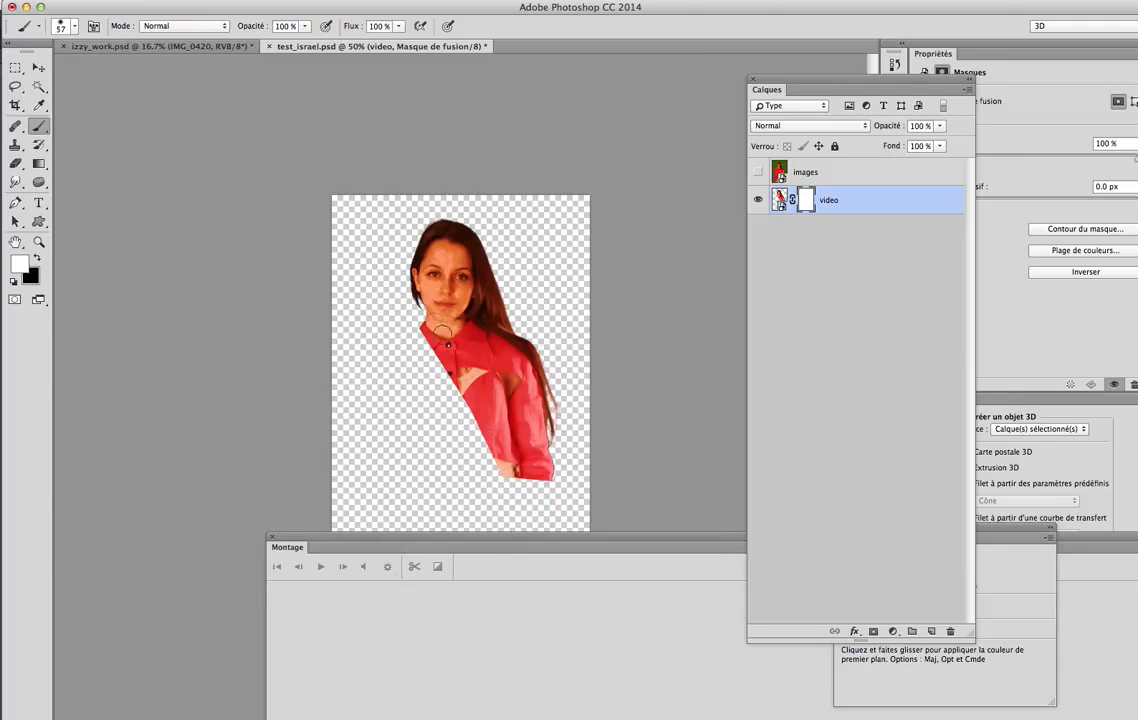
{"action": "key", "text": "x"}
{"action": "mouse_move", "coordinate": [440, 330]}
{"action": "left_mouse_down"}
{"action": "mouse_move", "coordinate": [414, 278]}
{"action": "mouse_move", "coordinate": [417, 303]}
{"action": "mouse_move", "coordinate": [416, 262]}
{"action": "mouse_move", "coordinate": [437, 289]}
{"action": "mouse_move", "coordinate": [436, 252]}
{"action": "mouse_move", "coordinate": [446, 250]}
{"action": "mouse_move", "coordinate": [458, 269]}
{"action": "mouse_move", "coordinate": [451, 309]}
{"action": "mouse_move", "coordinate": [458, 273]}
{"action": "mouse_move", "coordinate": [460, 296]}
{"action": "mouse_move", "coordinate": [448, 347]}
{"action": "mouse_move", "coordinate": [433, 337]}
{"action": "mouse_move", "coordinate": [484, 400]}
{"action": "mouse_move", "coordinate": [511, 474]}
{"action": "mouse_move", "coordinate": [530, 483]}
{"action": "mouse_move", "coordinate": [545, 457]}
{"action": "mouse_move", "coordinate": [533, 449]}
{"action": "mouse_move", "coordinate": [529, 469]}
{"action": "mouse_move", "coordinate": [520, 427]}
{"action": "mouse_move", "coordinate": [464, 364]}
{"action": "mouse_move", "coordinate": [479, 392]}
{"action": "mouse_move", "coordinate": [461, 346]}
{"action": "mouse_move", "coordinate": [498, 367]}
{"action": "mouse_move", "coordinate": [515, 401]}
{"action": "mouse_move", "coordinate": [472, 356]}
{"action": "left_mouse_up"}
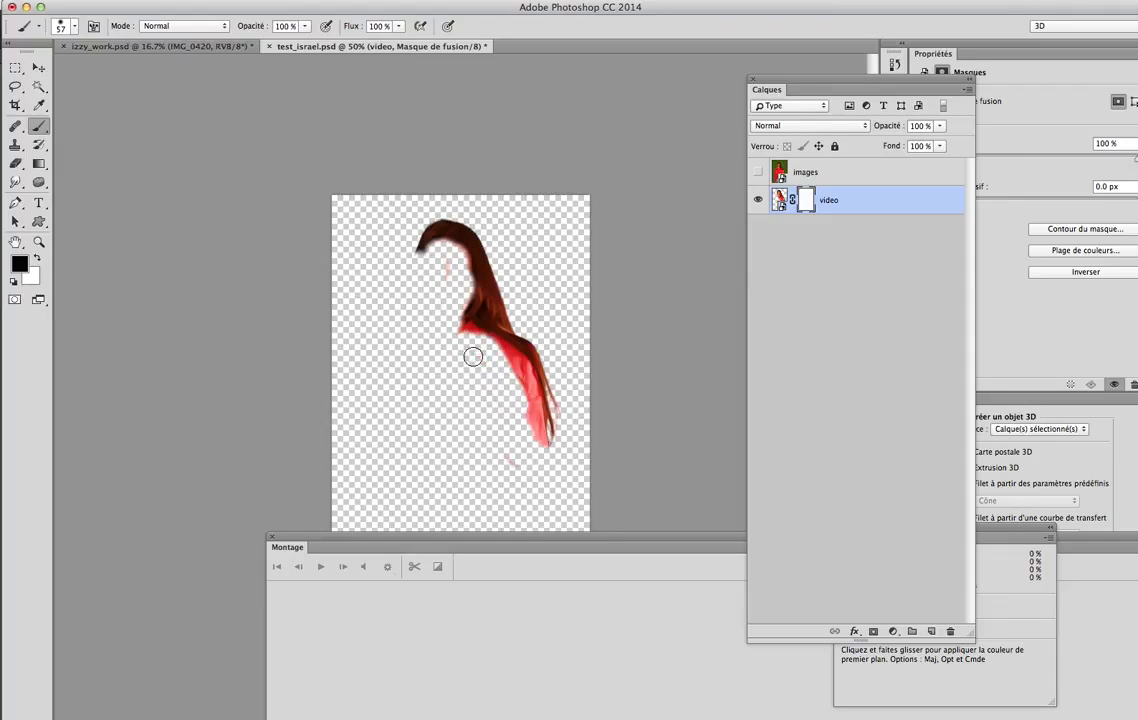
Step: Show the images layer and embed arbres.jpg above it in the document
{"action": "left_click", "coordinate": [831, 171]}
{"action": "left_click", "coordinate": [757, 171]}
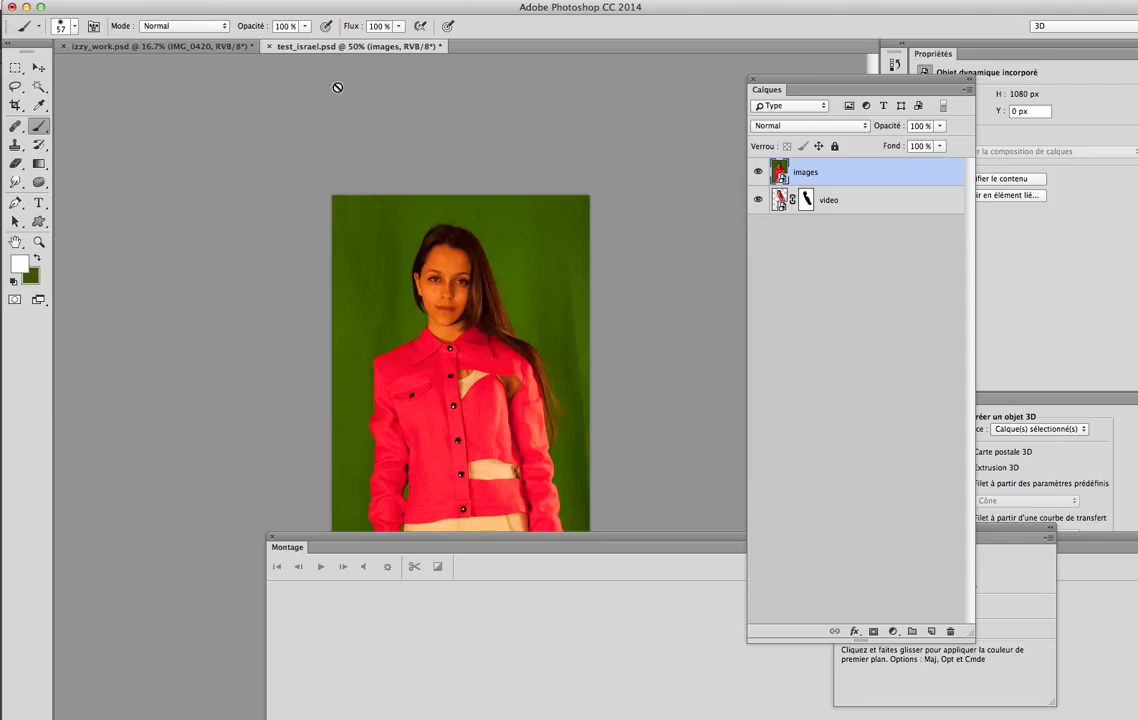
{"action": "left_click", "coordinate": [37, 5]}
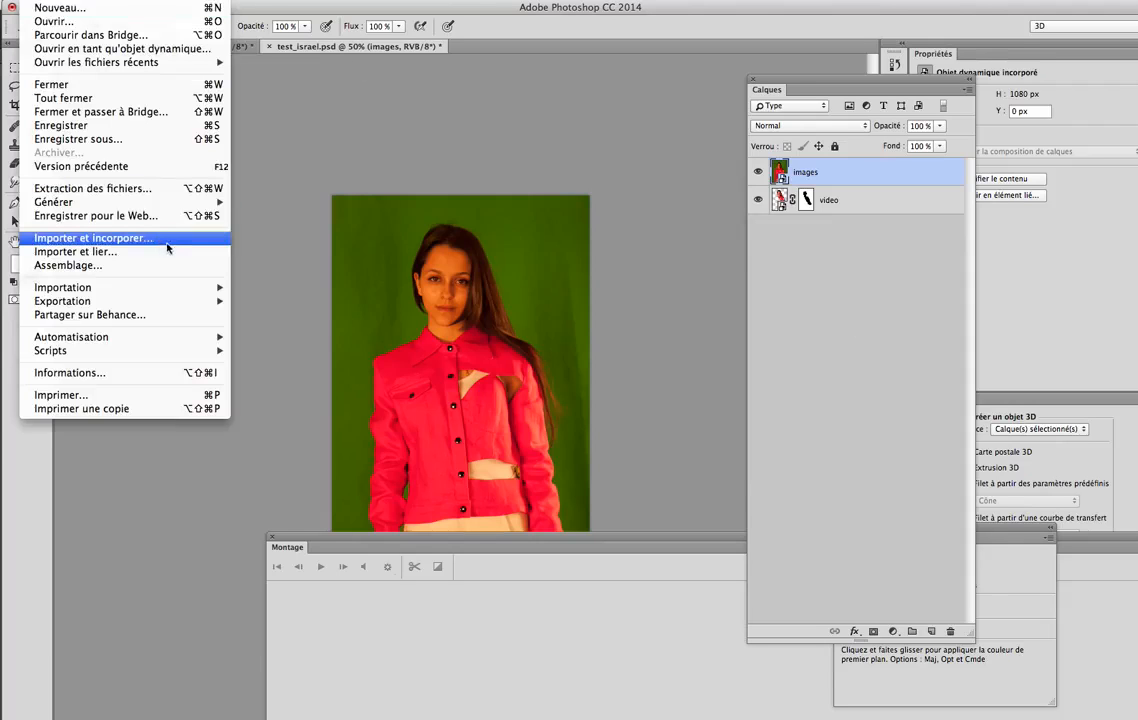
{"action": "left_click", "coordinate": [100, 238]}
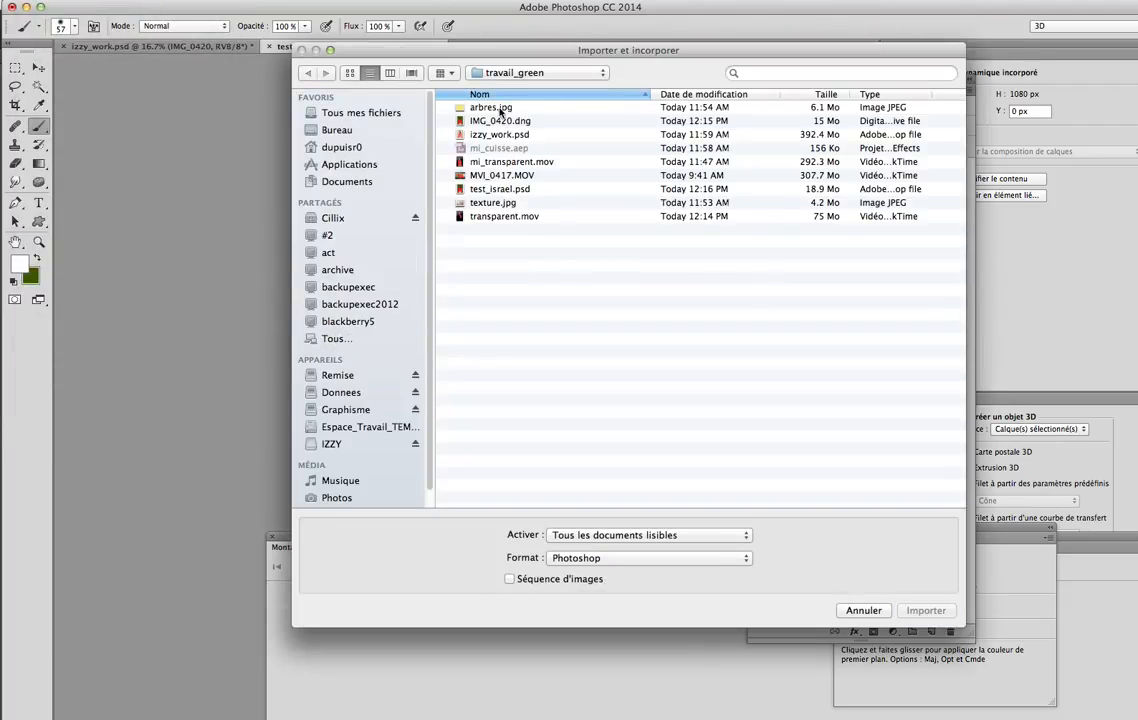
{"action": "left_click", "coordinate": [500, 109]}
{"action": "left_click", "coordinate": [918, 612]}
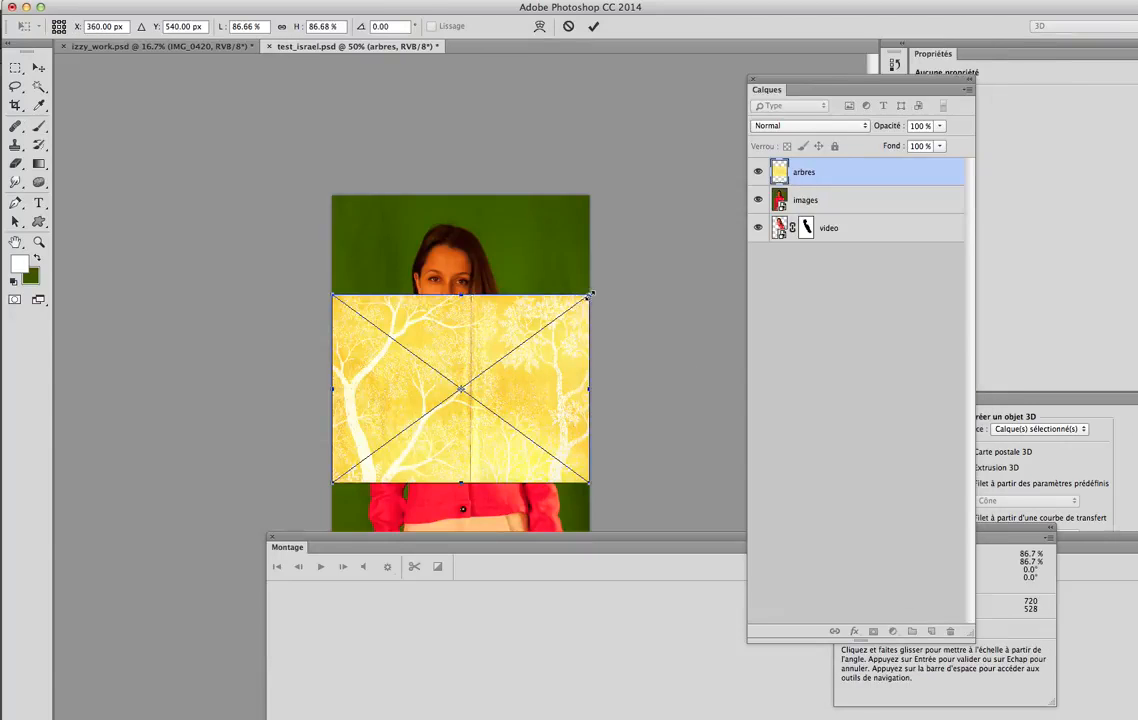
Step: Scale arbres proportionally to about 1223 px high, shift it horizontally to cover the canvas, and move its layer below video
{"action": "left_click_drag", "start_coordinate": [591, 294], "coordinate": [716, 197]}
{"action": "left_click_drag", "start_coordinate": [526, 284], "coordinate": [452, 302]}
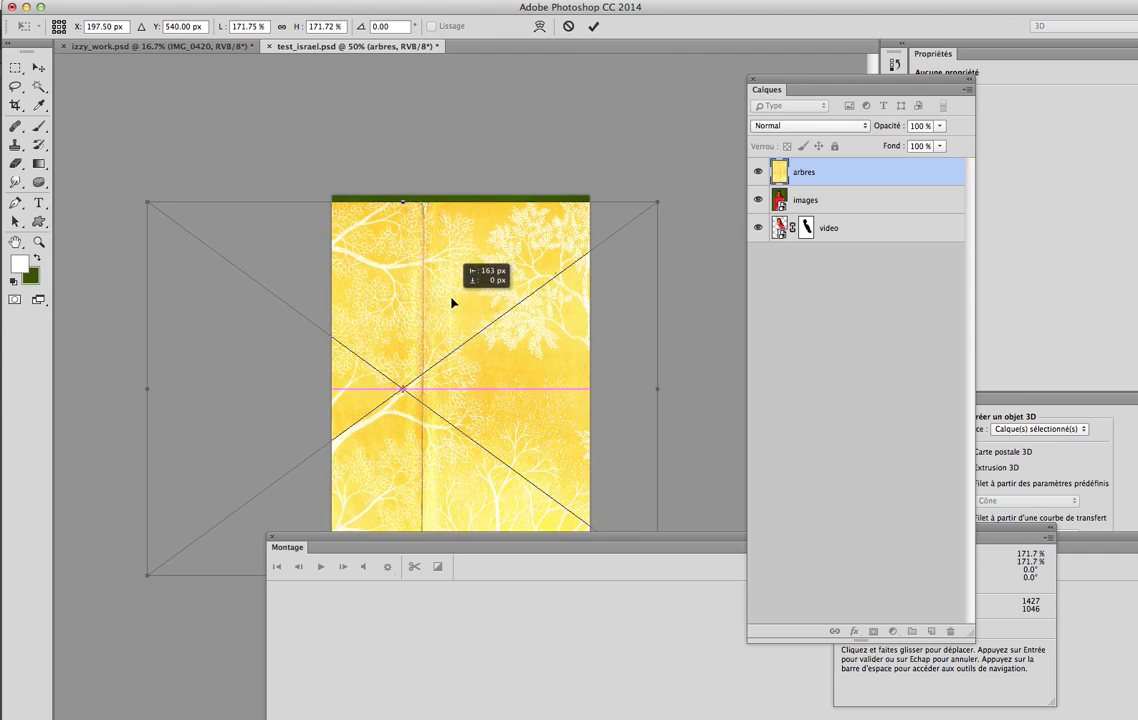
{"action": "left_click_drag", "start_coordinate": [658, 201], "coordinate": [698, 170]}
{"action": "left_click_drag", "start_coordinate": [538, 269], "coordinate": [478, 279]}
{"action": "key", "text": "Return"}
{"action": "left_click_drag", "start_coordinate": [836, 176], "coordinate": [841, 245]}
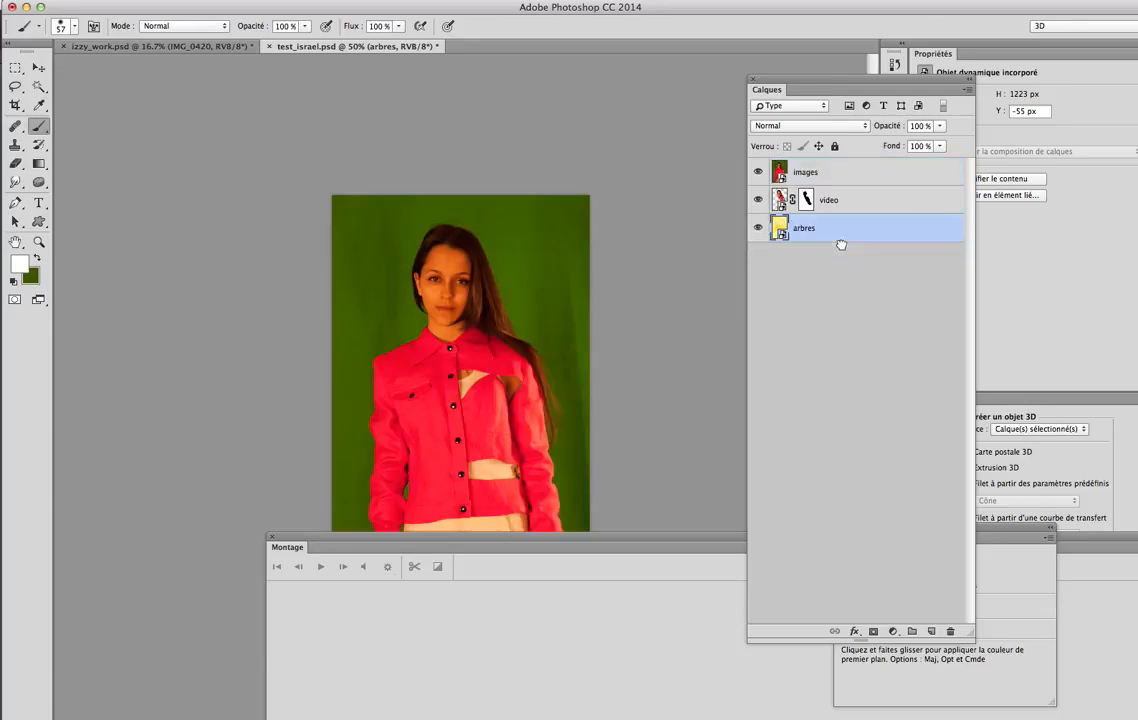
Step: Sample the green backdrop on the images layer and select it by Color Range, raising the tolerance until the figure is solid black
{"action": "left_click", "coordinate": [775, 178]}
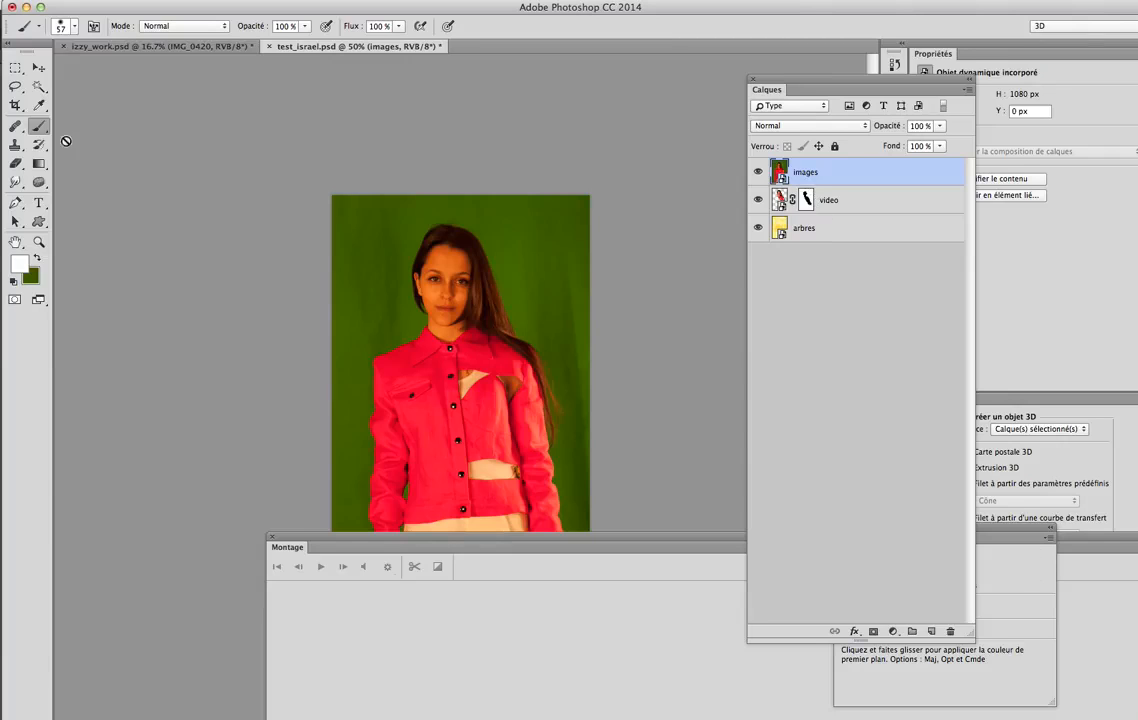
{"action": "left_click", "coordinate": [39, 104]}
{"action": "left_click", "coordinate": [342, 222]}
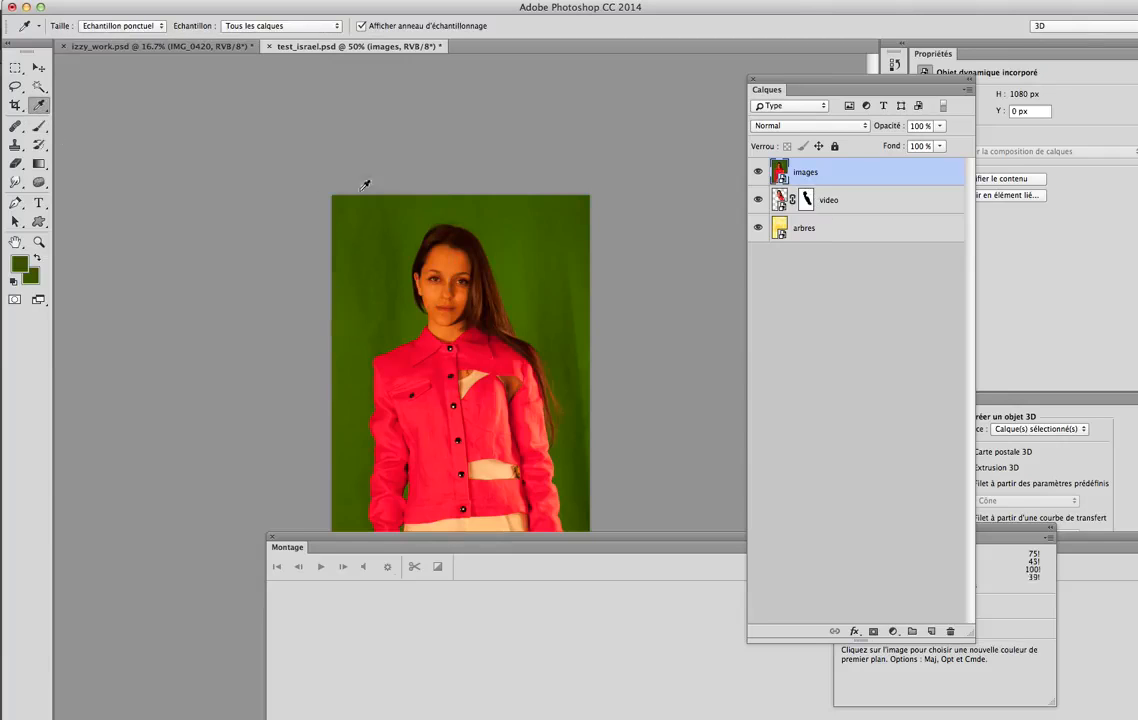
{"action": "left_click", "coordinate": [261, 1]}
{"action": "left_click", "coordinate": [338, 134]}
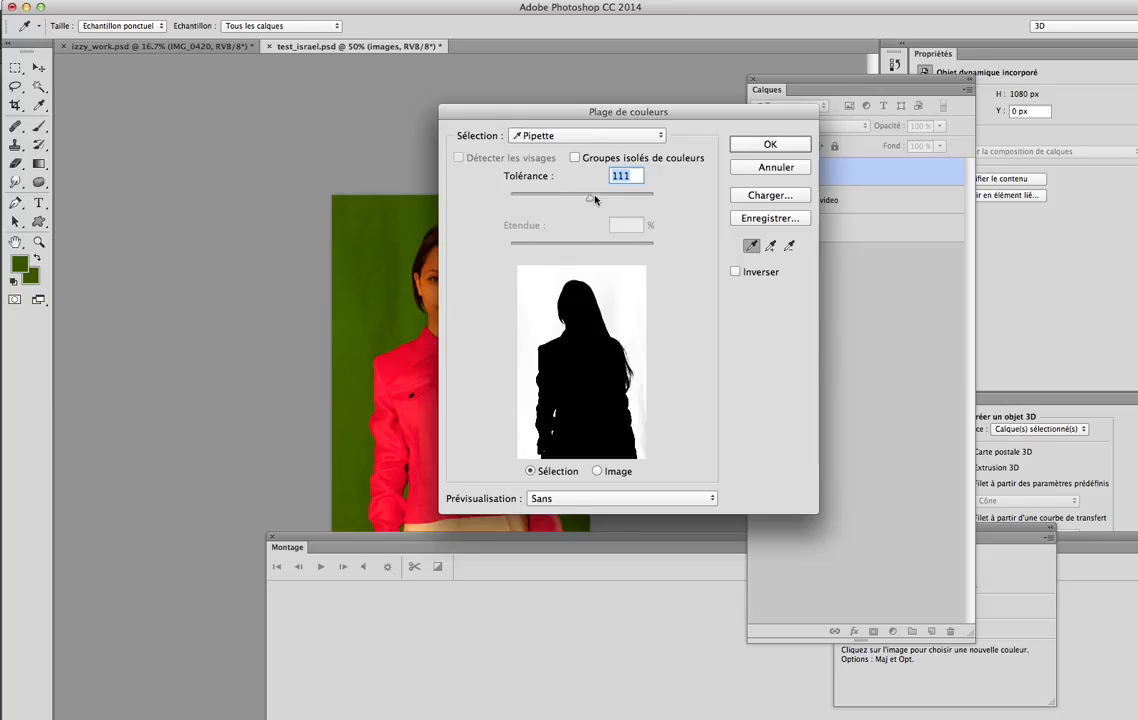
{"action": "left_click_drag", "start_coordinate": [599, 203], "coordinate": [602, 201]}
{"action": "left_click", "coordinate": [770, 146]}
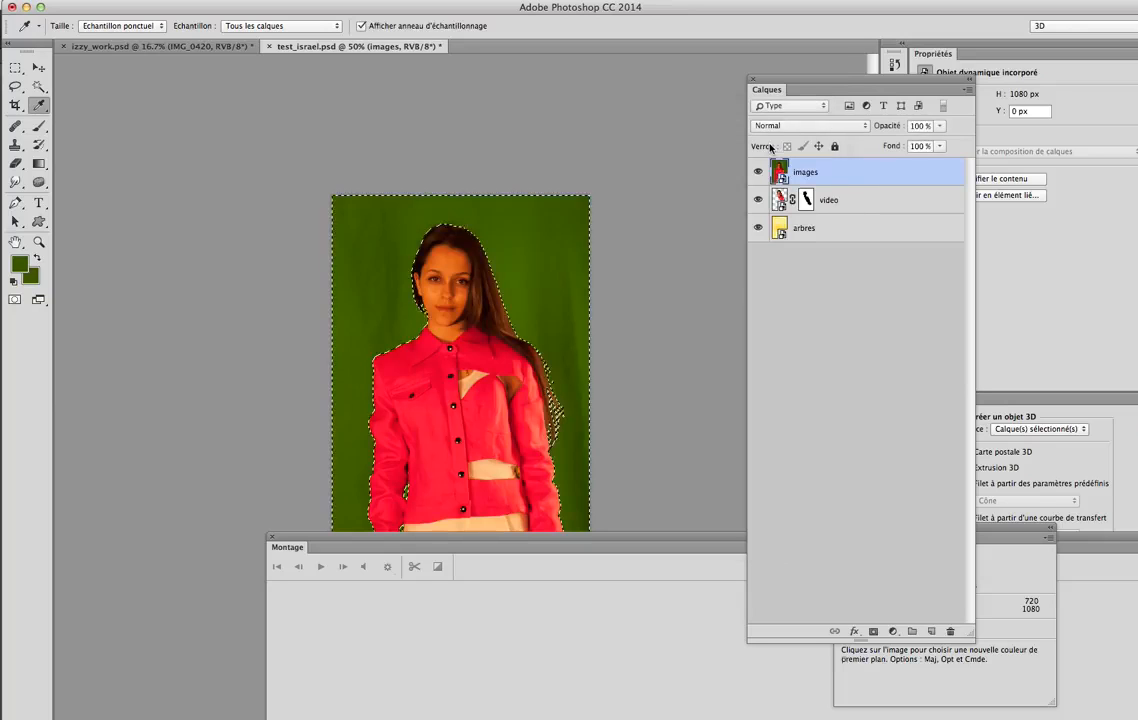
Step: Add a layer mask to images from the selection and invert it to hide the green backdrop
{"action": "left_click", "coordinate": [873, 632]}
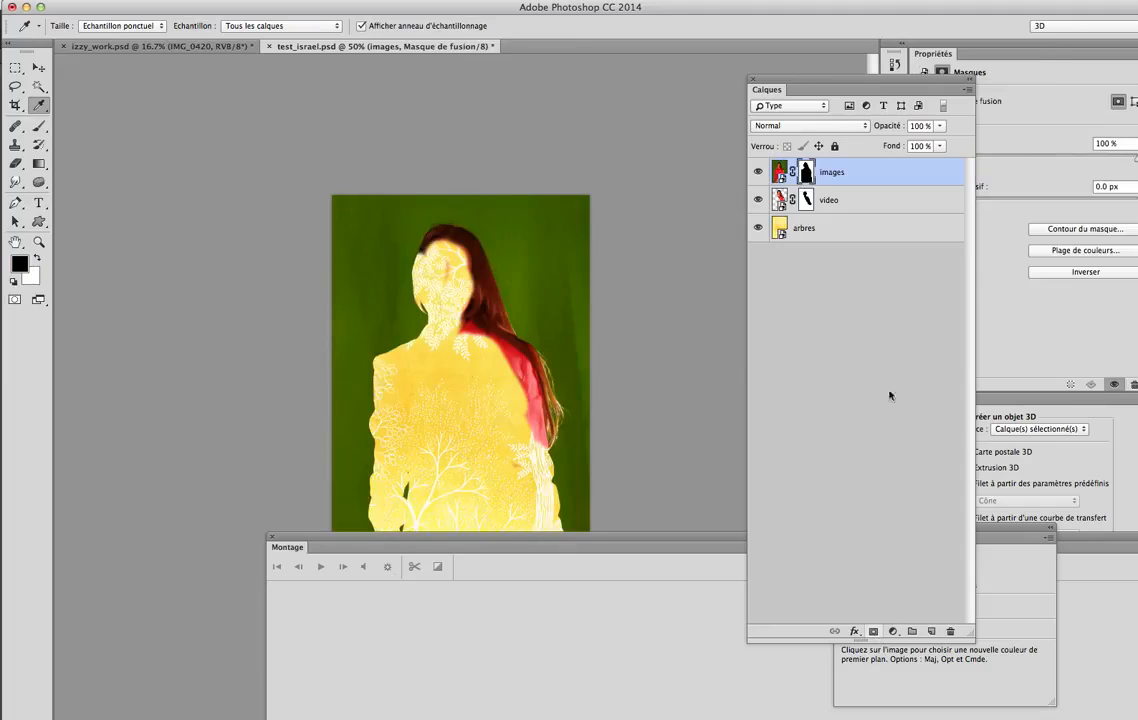
{"action": "key", "text": "super+i"}
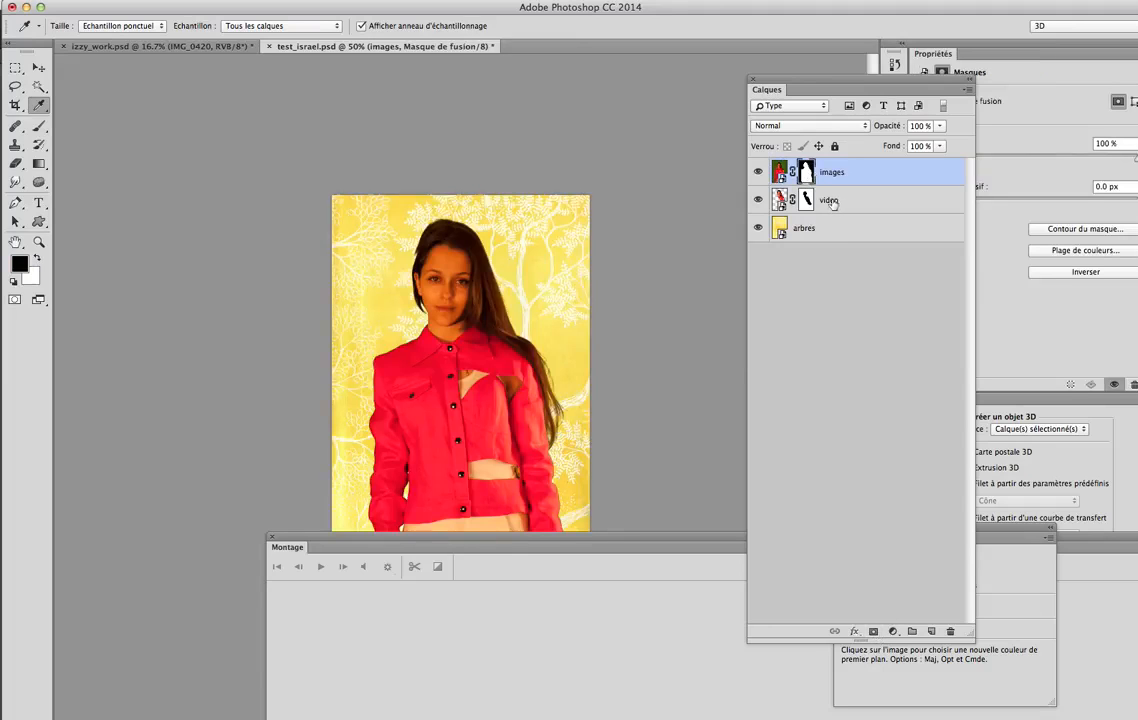
{"action": "left_click", "coordinate": [829, 201]}
{"action": "left_click", "coordinate": [831, 172]}
Step: Create a video timeline for the document and move the playhead to 0:00:00:21
{"action": "left_click_drag", "start_coordinate": [526, 541], "coordinate": [420, 167]}
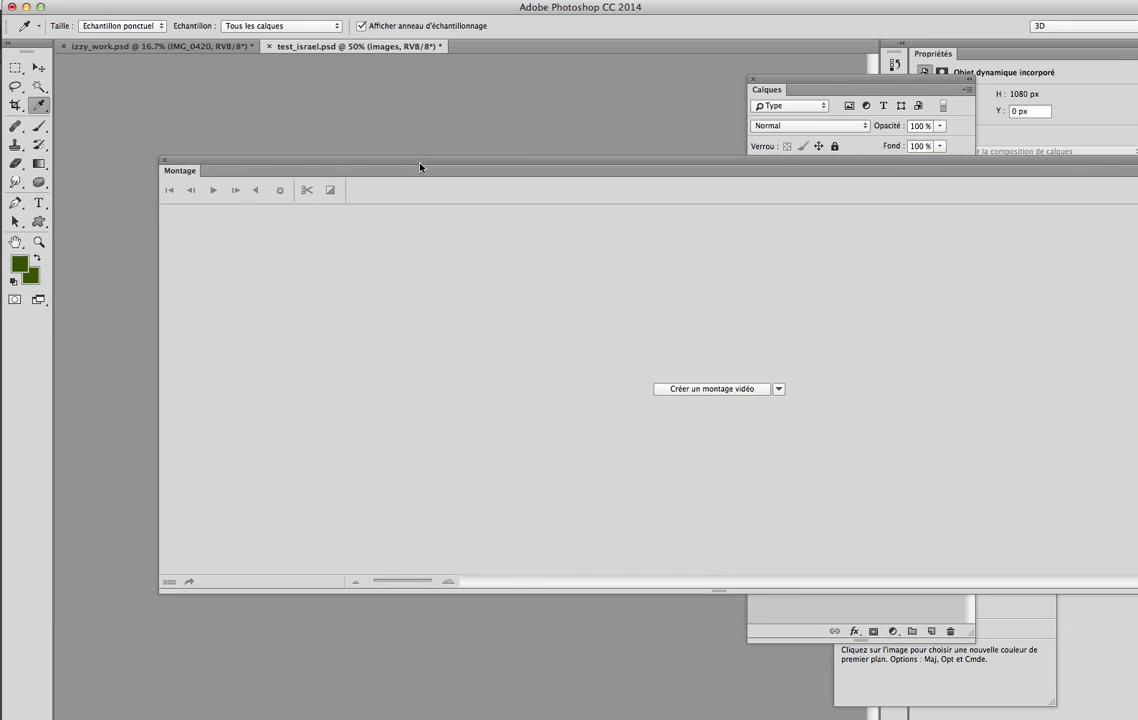
{"action": "left_click_drag", "start_coordinate": [688, 598], "coordinate": [623, 426]}
{"action": "left_click", "coordinate": [622, 506]}
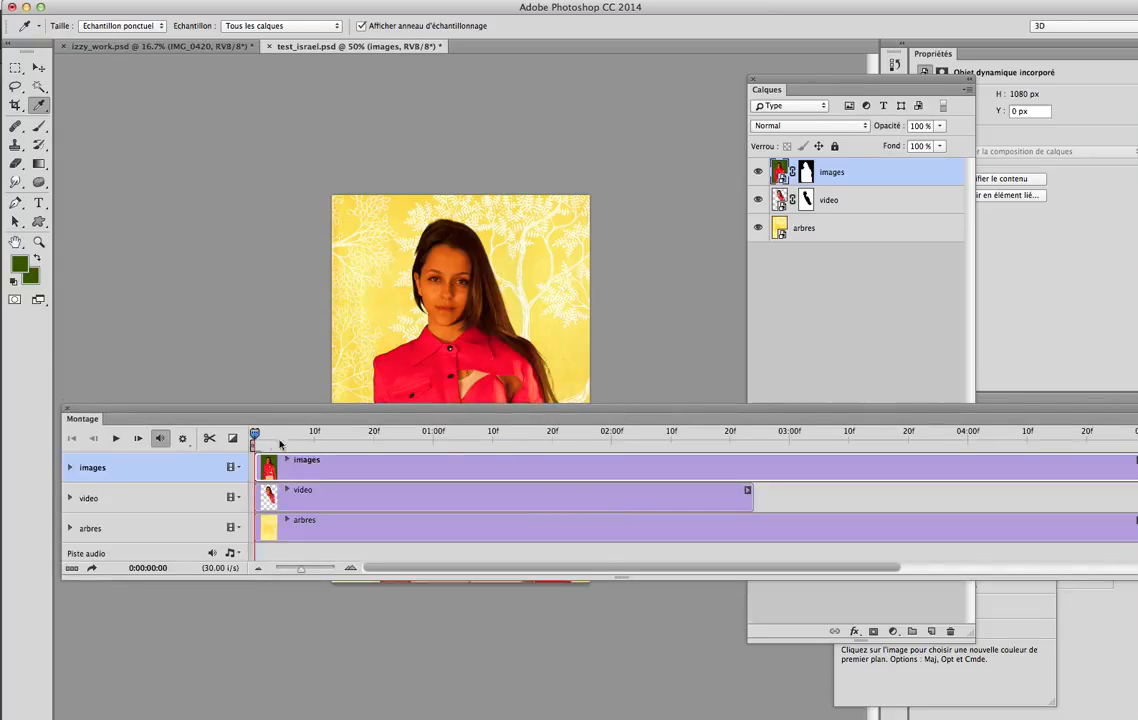
{"action": "left_click_drag", "start_coordinate": [325, 437], "coordinate": [376, 437]}
Step: Move the images cutout up about 30 px and set the playhead to 0:00:00:29
{"action": "left_click", "coordinate": [838, 203]}
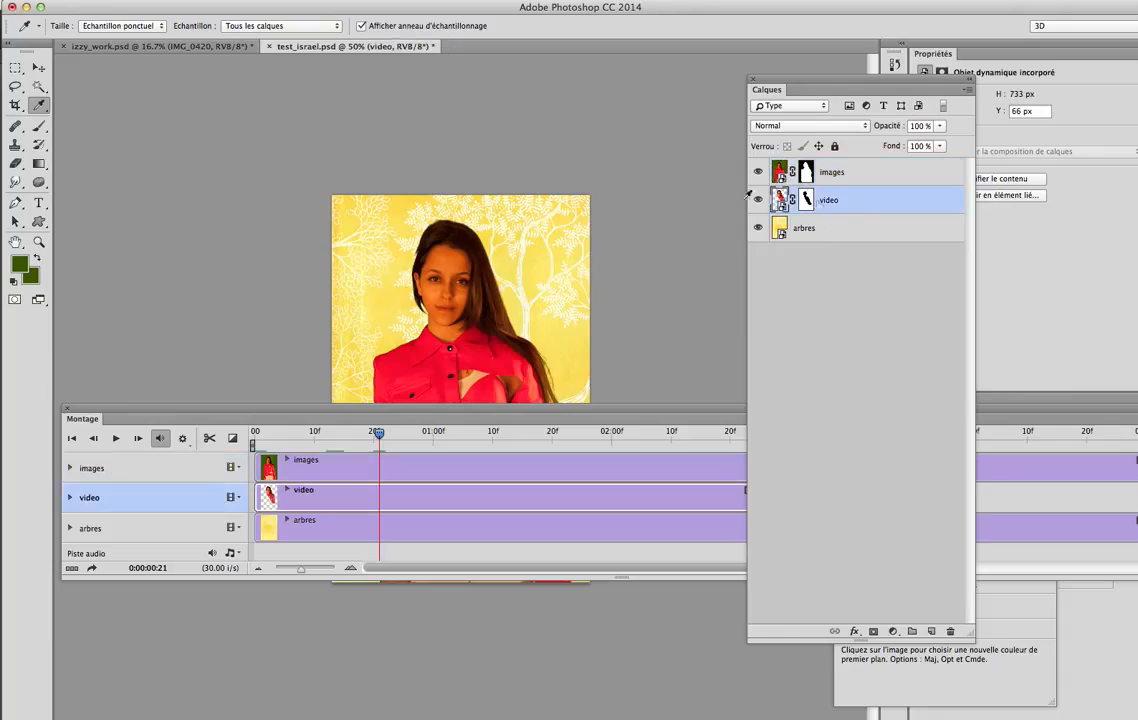
{"action": "left_click", "coordinate": [38, 68]}
{"action": "mouse_move", "coordinate": [490, 285]}
{"action": "left_mouse_down"}
{"action": "mouse_move", "coordinate": [490, 302]}
{"action": "mouse_move", "coordinate": [491, 276]}
{"action": "left_mouse_up"}
{"action": "left_click_drag", "start_coordinate": [494, 413], "coordinate": [494, 542]}
{"action": "left_click_drag", "start_coordinate": [567, 536], "coordinate": [546, 514]}
{"action": "left_click_drag", "start_coordinate": [356, 537], "coordinate": [406, 539]}
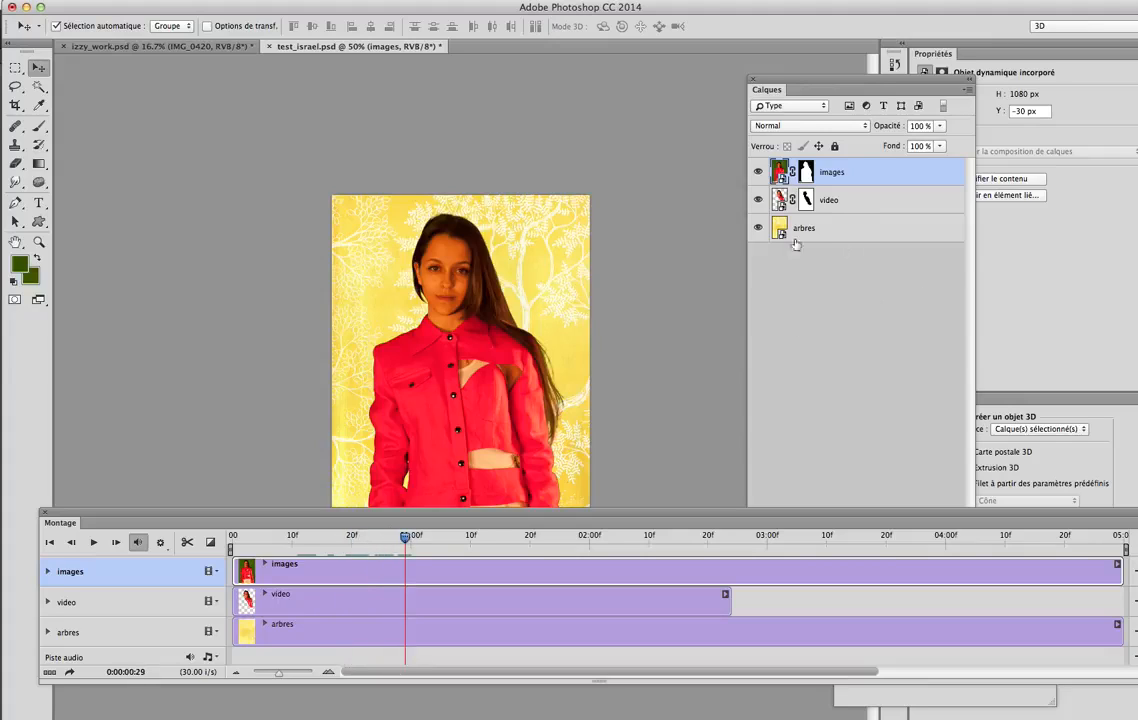
Step: Paint black on the images mask along the outer hair edge with the 57 px brush, then set the playhead to frame 28
{"action": "left_click_drag", "start_coordinate": [421, 525], "coordinate": [427, 582]}
{"action": "left_click", "coordinate": [808, 175]}
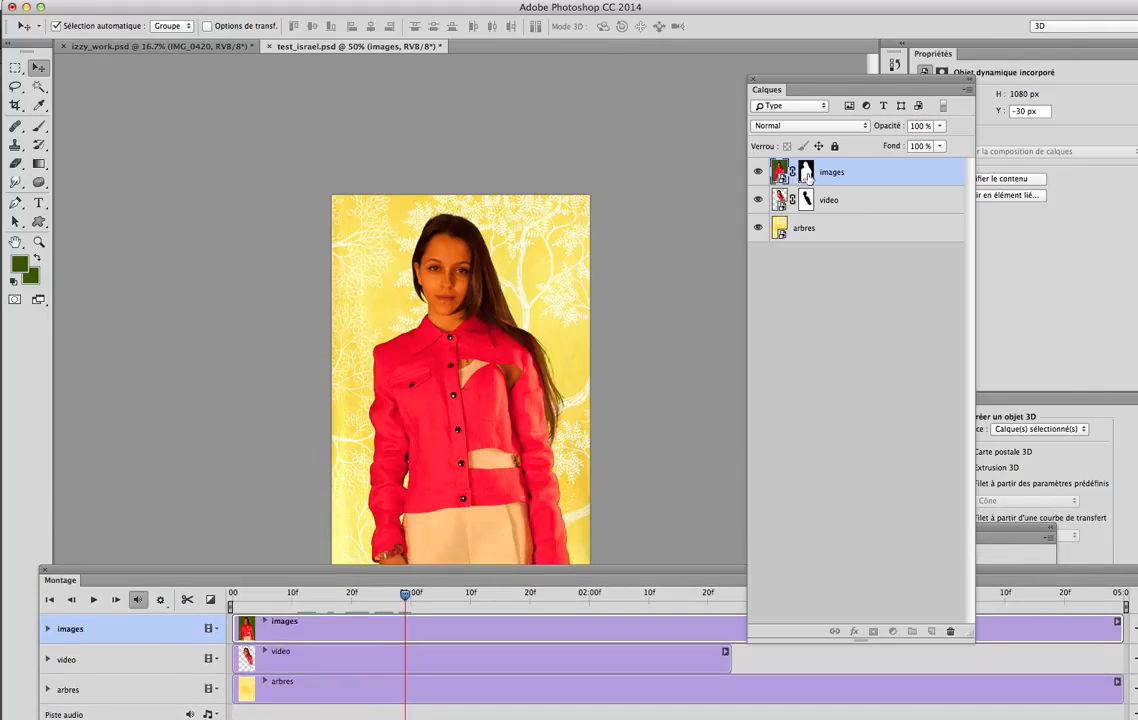
{"action": "left_click", "coordinate": [806, 173]}
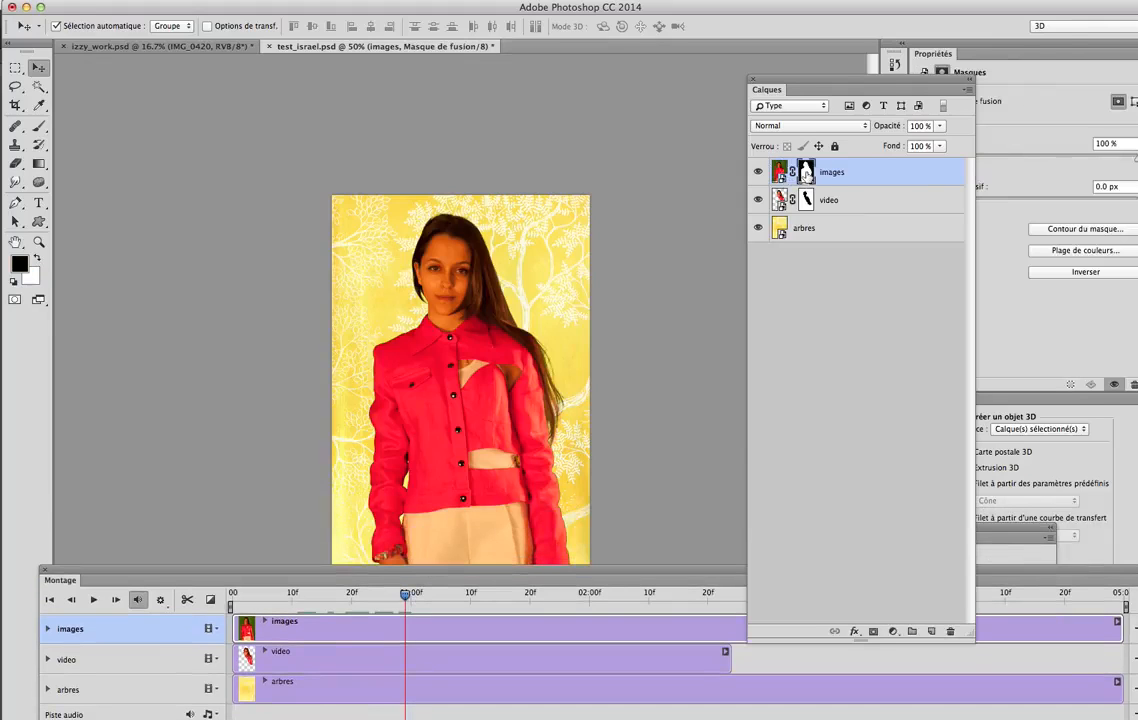
{"action": "left_click", "coordinate": [36, 128]}
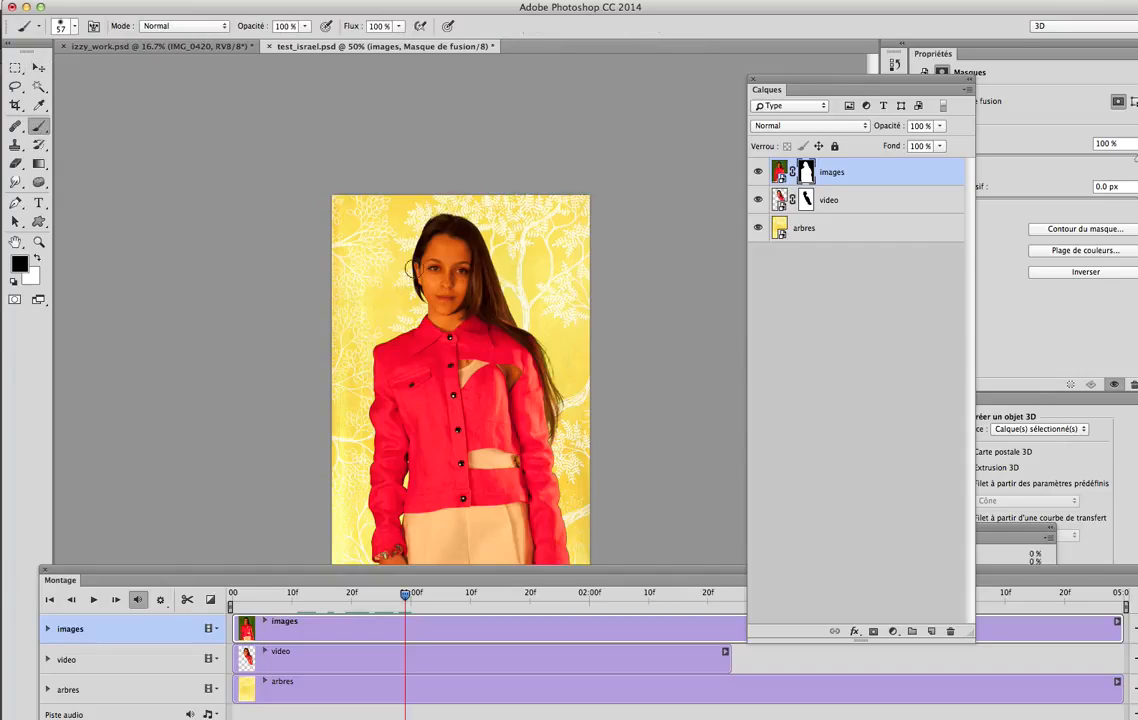
{"action": "mouse_move", "coordinate": [489, 267]}
{"action": "left_mouse_down"}
{"action": "mouse_move", "coordinate": [552, 377]}
{"action": "mouse_move", "coordinate": [562, 433]}
{"action": "mouse_move", "coordinate": [553, 376]}
{"action": "left_mouse_up"}
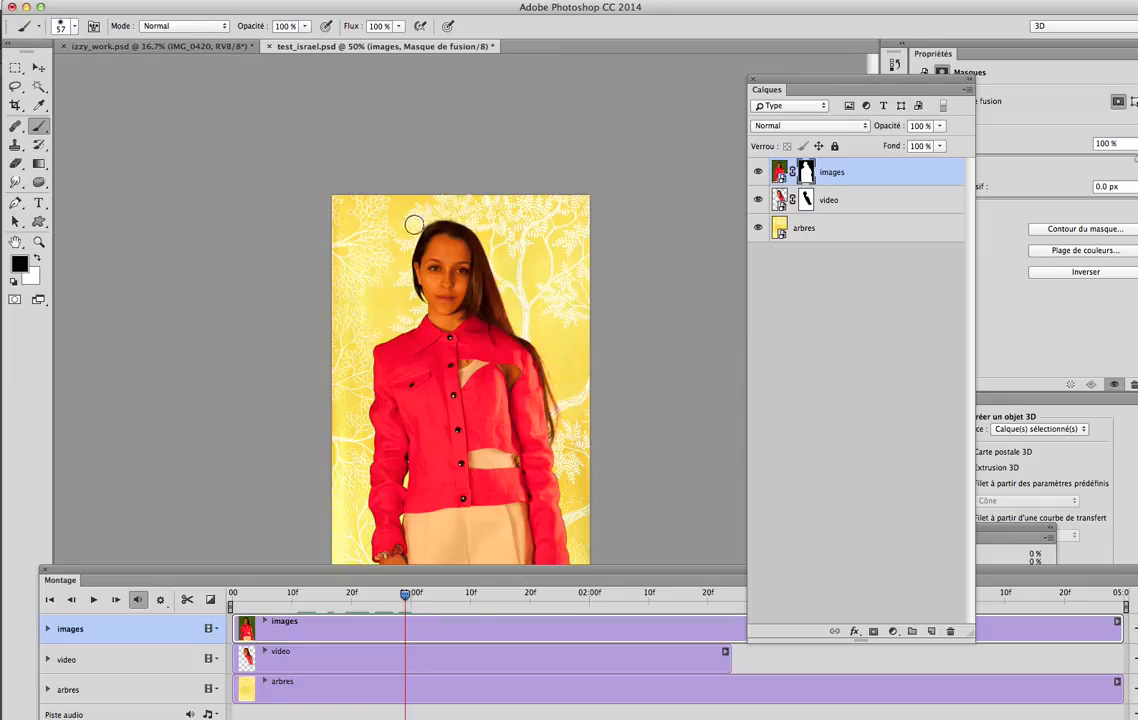
{"action": "mouse_move", "coordinate": [405, 597]}
{"action": "left_mouse_down"}
{"action": "mouse_move", "coordinate": [357, 597]}
{"action": "mouse_move", "coordinate": [408, 597]}
{"action": "mouse_move", "coordinate": [380, 597]}
{"action": "mouse_move", "coordinate": [398, 597]}
{"action": "left_mouse_up"}
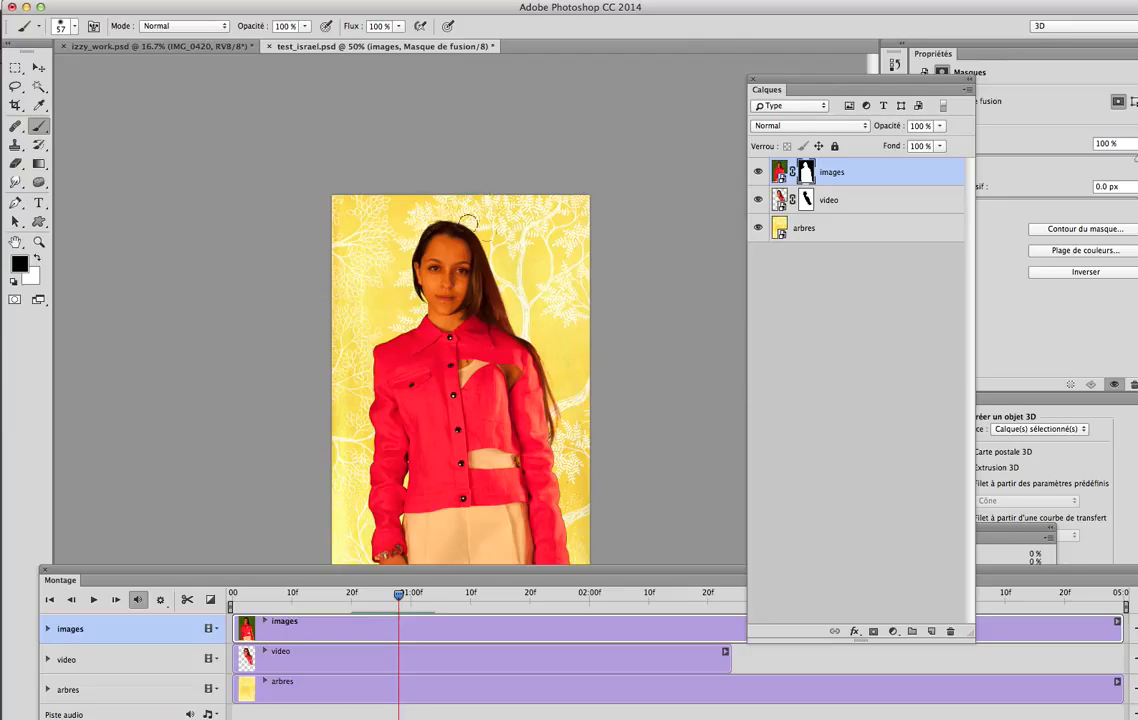
Step: Add a Curves adjustment layer with a brightening curve and move it above the images layer
{"action": "left_click", "coordinate": [806, 200]}
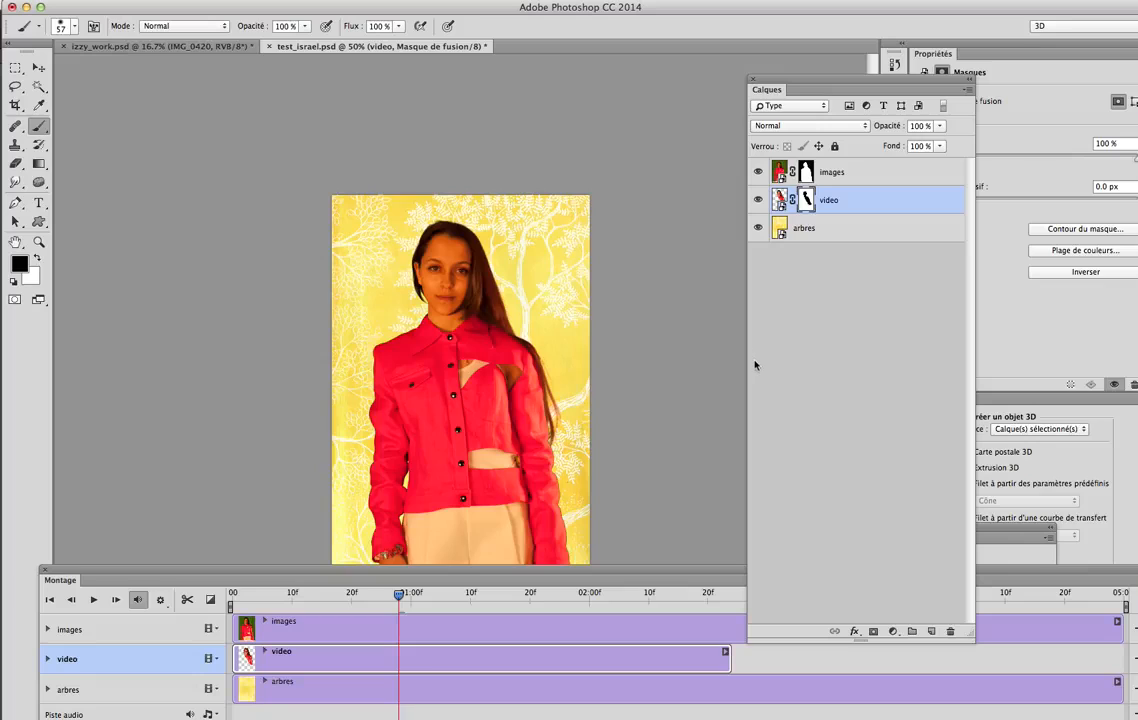
{"action": "left_click", "coordinate": [894, 631]}
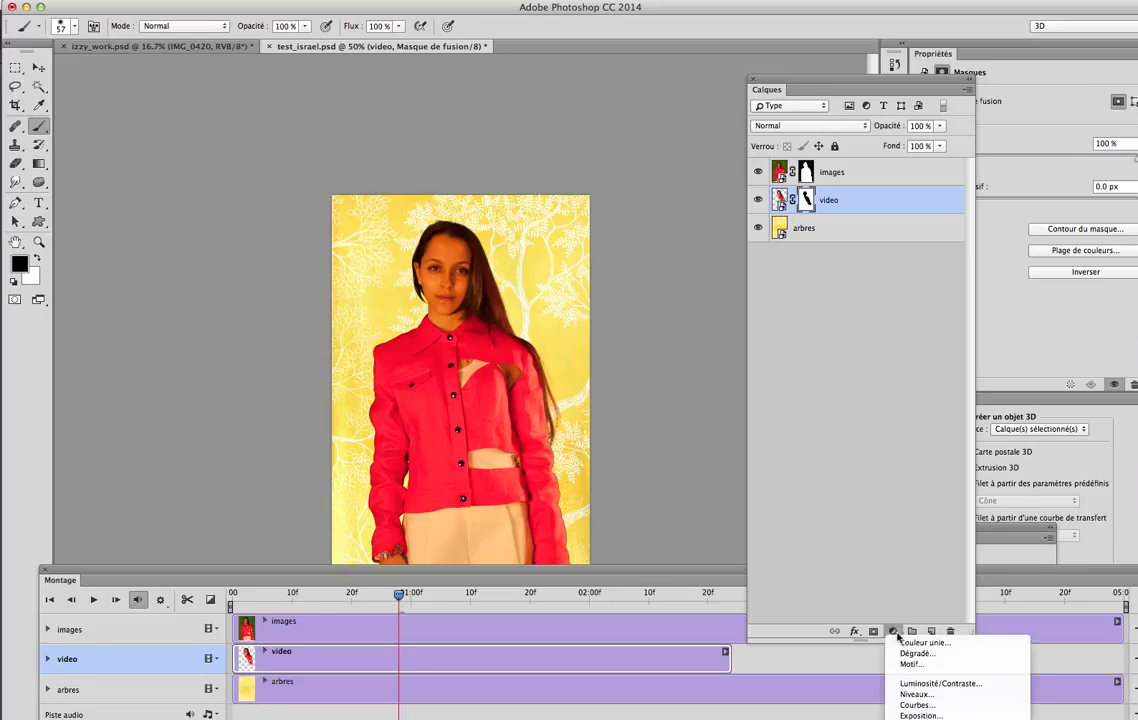
{"action": "left_click", "coordinate": [916, 705]}
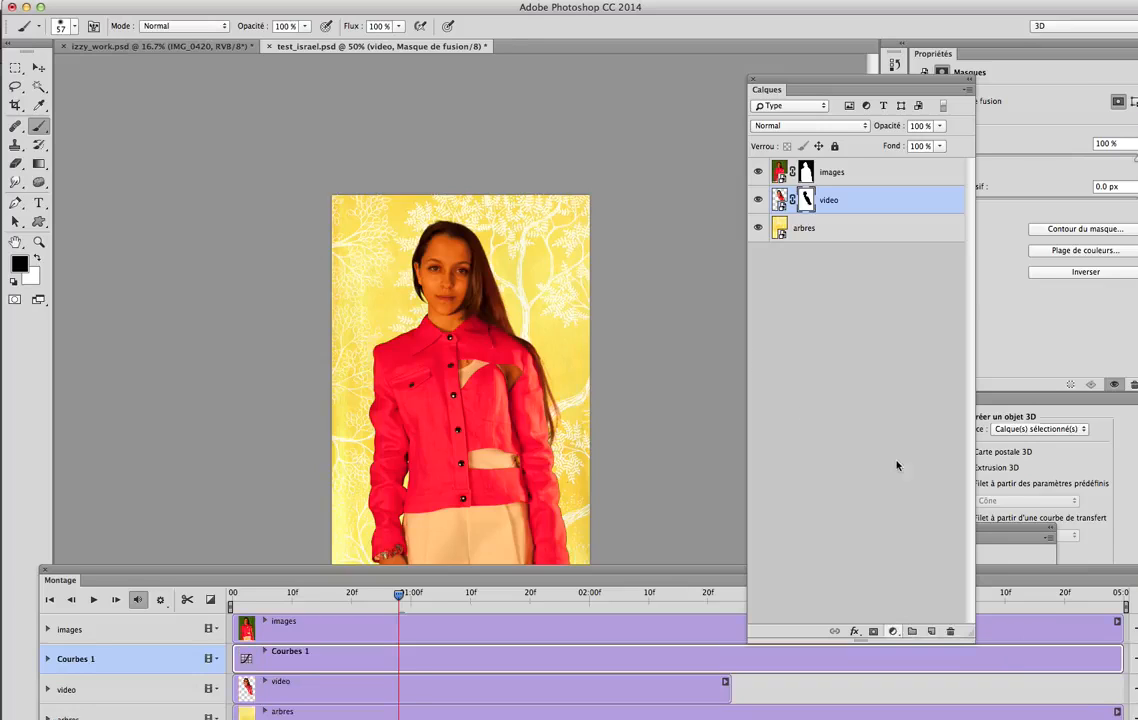
{"action": "mouse_move", "coordinate": [1058, 204]}
{"action": "left_mouse_down"}
{"action": "mouse_move", "coordinate": [1062, 168]}
{"action": "mouse_move", "coordinate": [1039, 207]}
{"action": "left_mouse_up"}
{"action": "left_click", "coordinate": [880, 205]}
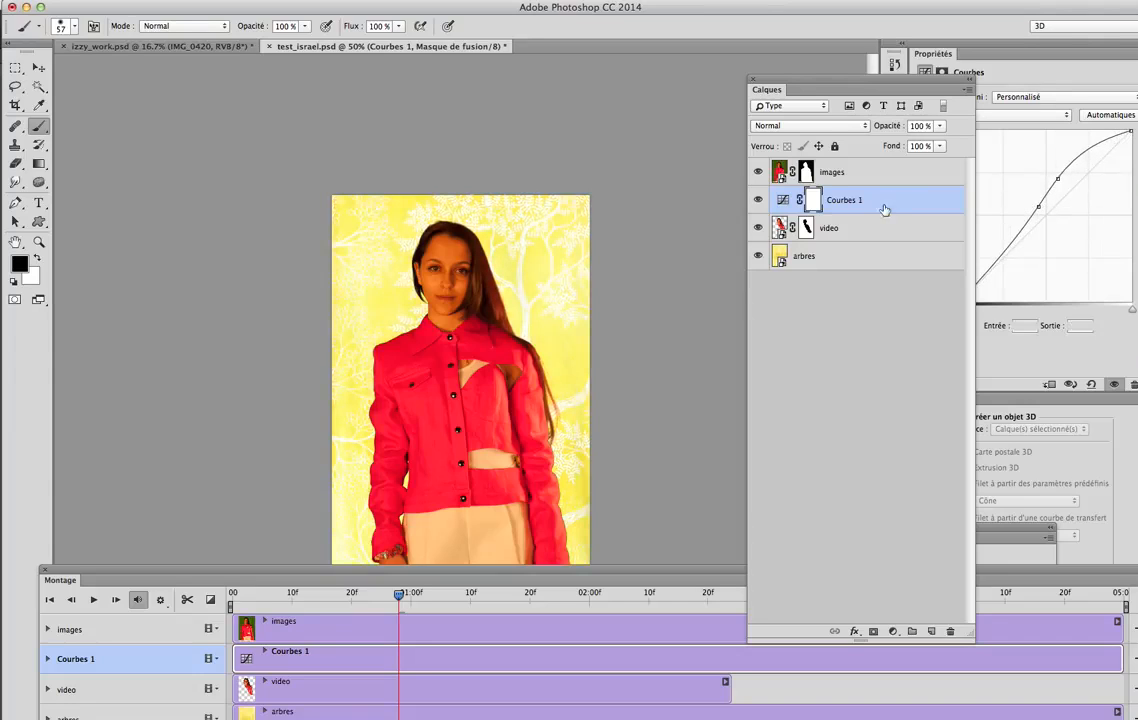
{"action": "left_click_drag", "start_coordinate": [882, 177], "coordinate": [878, 162]}
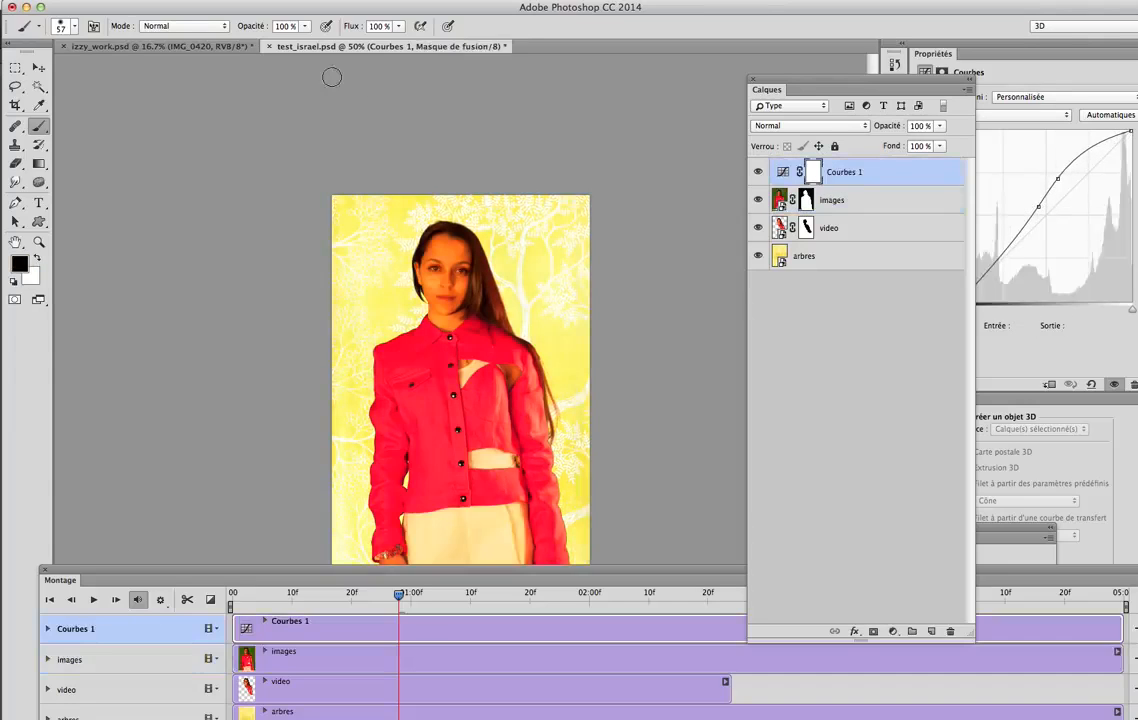
Step: View the composition in izzy_work.psd for reference and return to test_israel.psd
{"action": "left_click", "coordinate": [125, 44]}
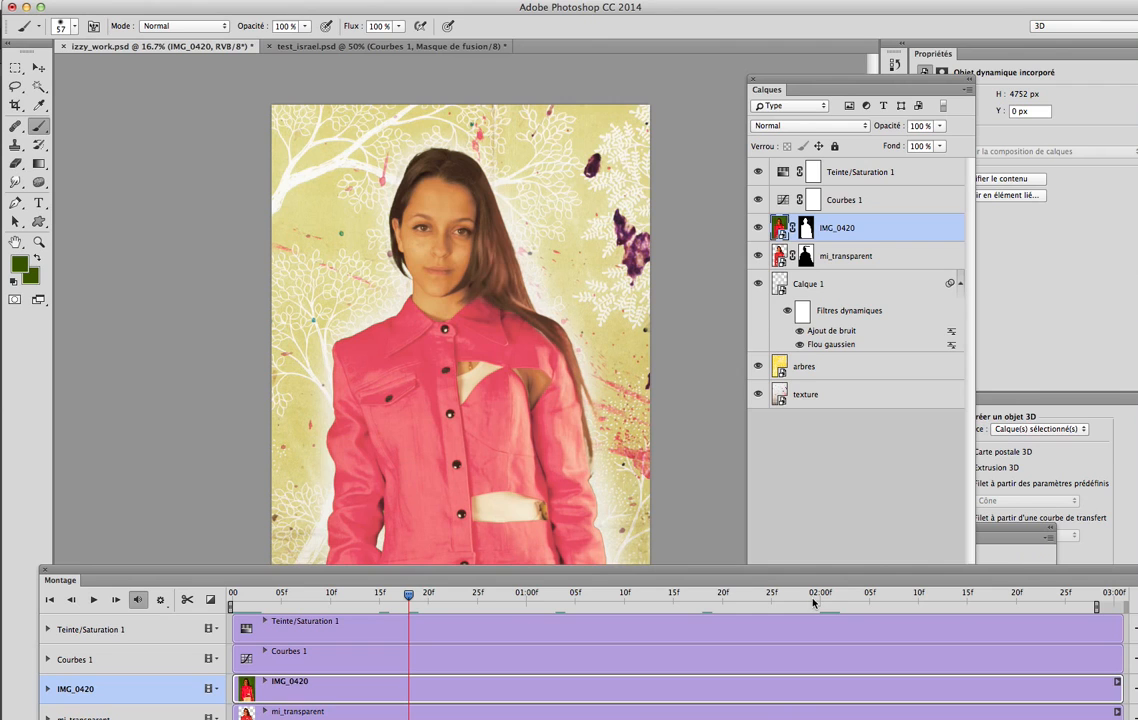
{"action": "left_click", "coordinate": [338, 44]}
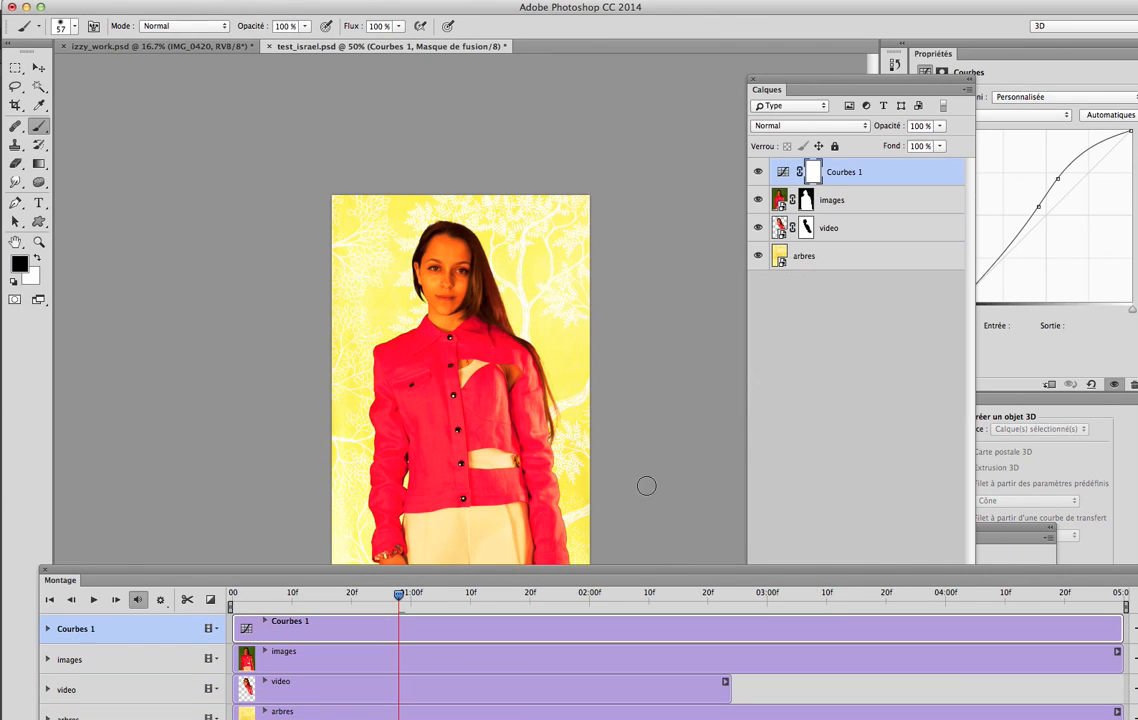
Step: Trim the Courbes 1, images and arbres clips to end at 03:00f, and end the work area at the video clip's end
{"action": "left_click_drag", "start_coordinate": [671, 569], "coordinate": [655, 272]}
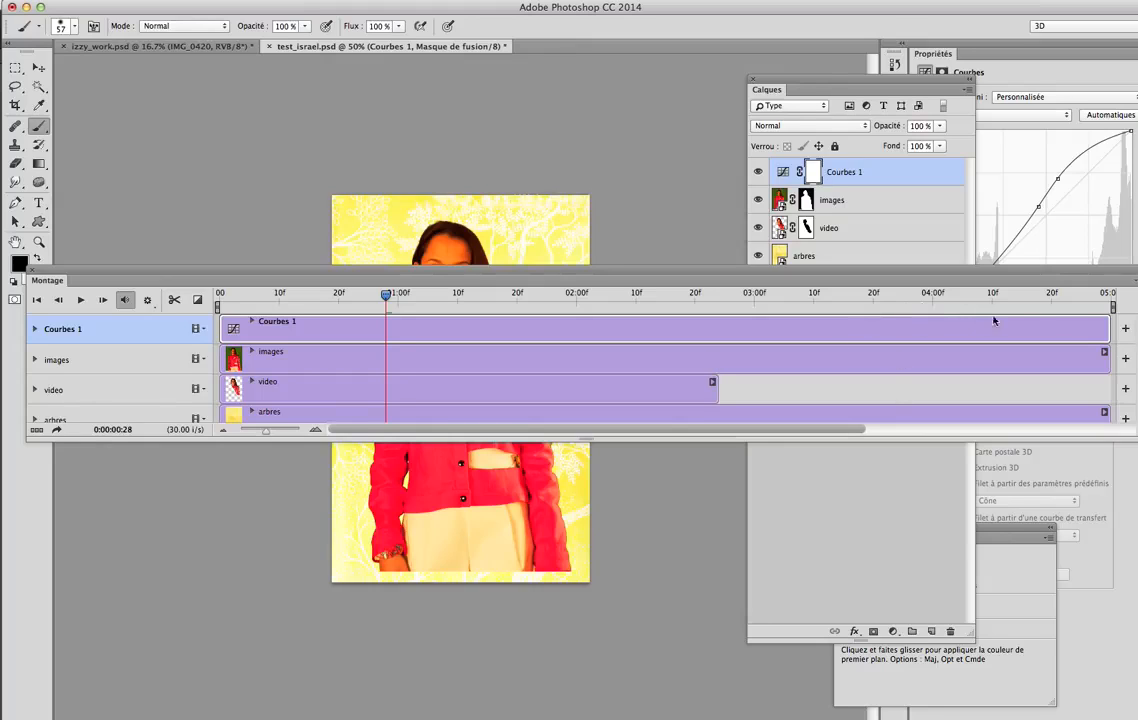
{"action": "left_click_drag", "start_coordinate": [1110, 328], "coordinate": [753, 328]}
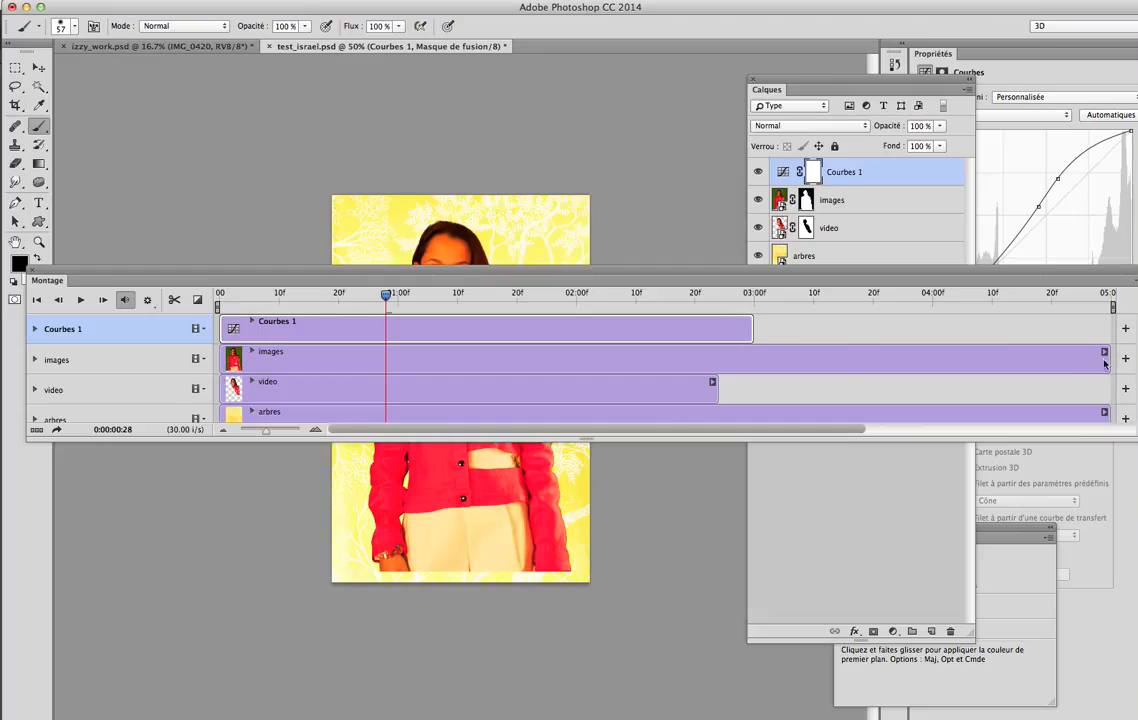
{"action": "left_click_drag", "start_coordinate": [1106, 359], "coordinate": [796, 354]}
{"action": "left_click_drag", "start_coordinate": [751, 356], "coordinate": [752, 389]}
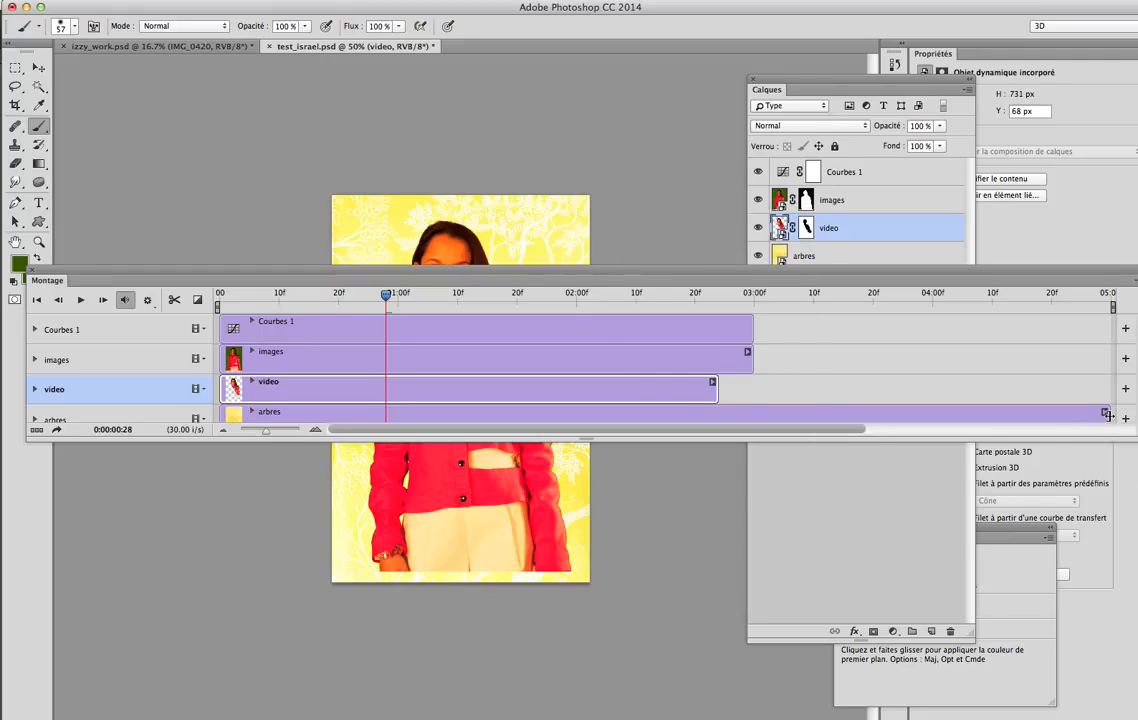
{"action": "left_click_drag", "start_coordinate": [1106, 413], "coordinate": [756, 389]}
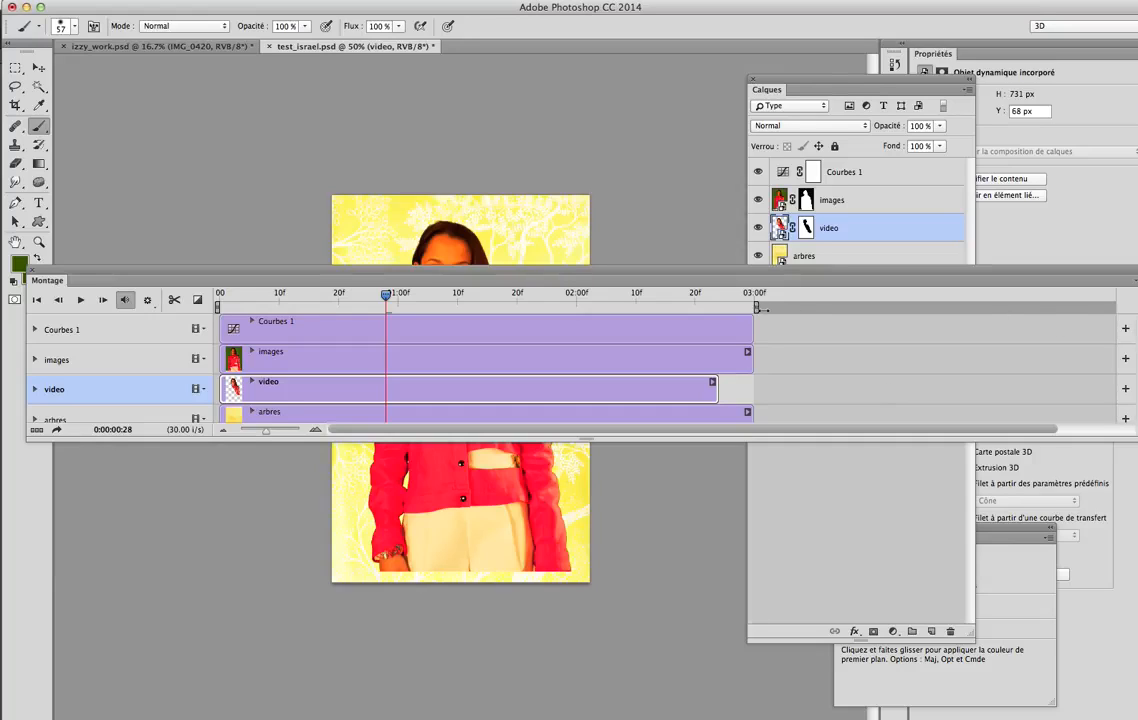
{"action": "left_click_drag", "start_coordinate": [755, 307], "coordinate": [721, 307]}
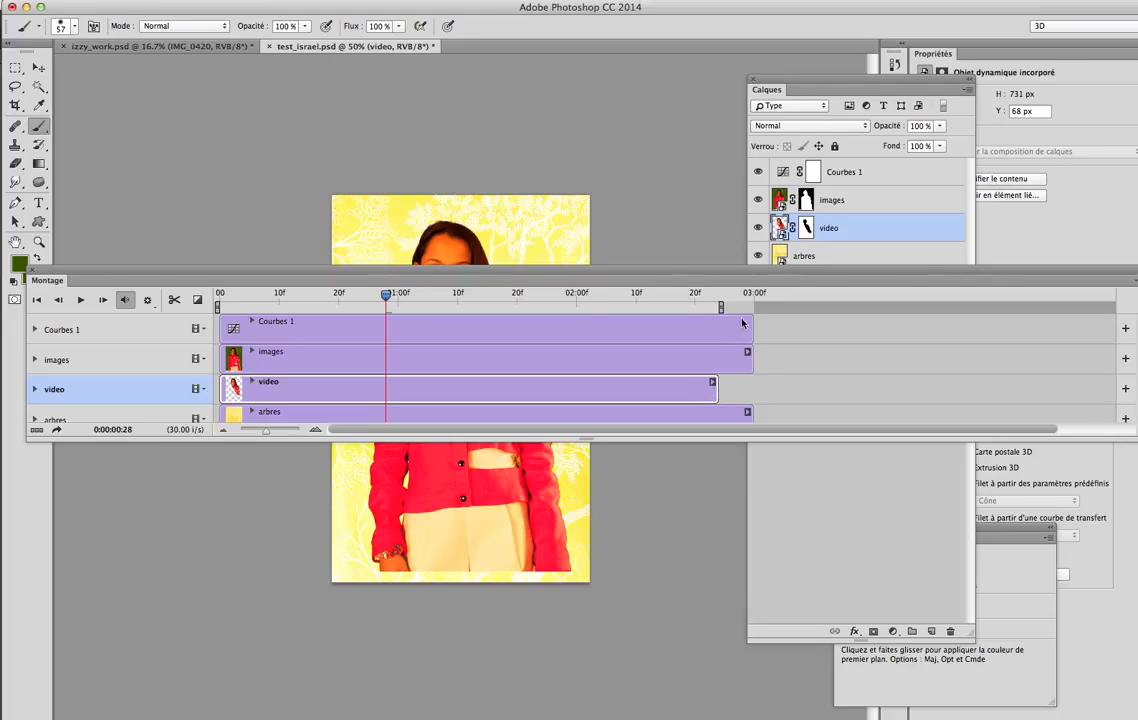
{"action": "left_click_drag", "start_coordinate": [706, 267], "coordinate": [706, 459]}
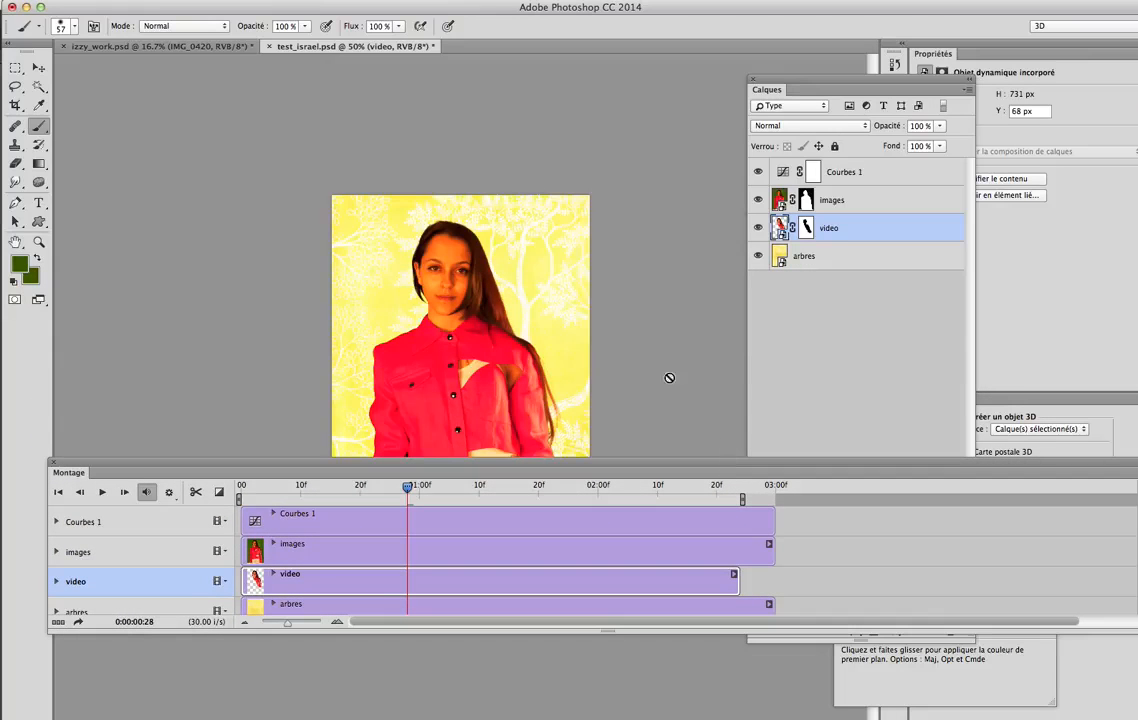